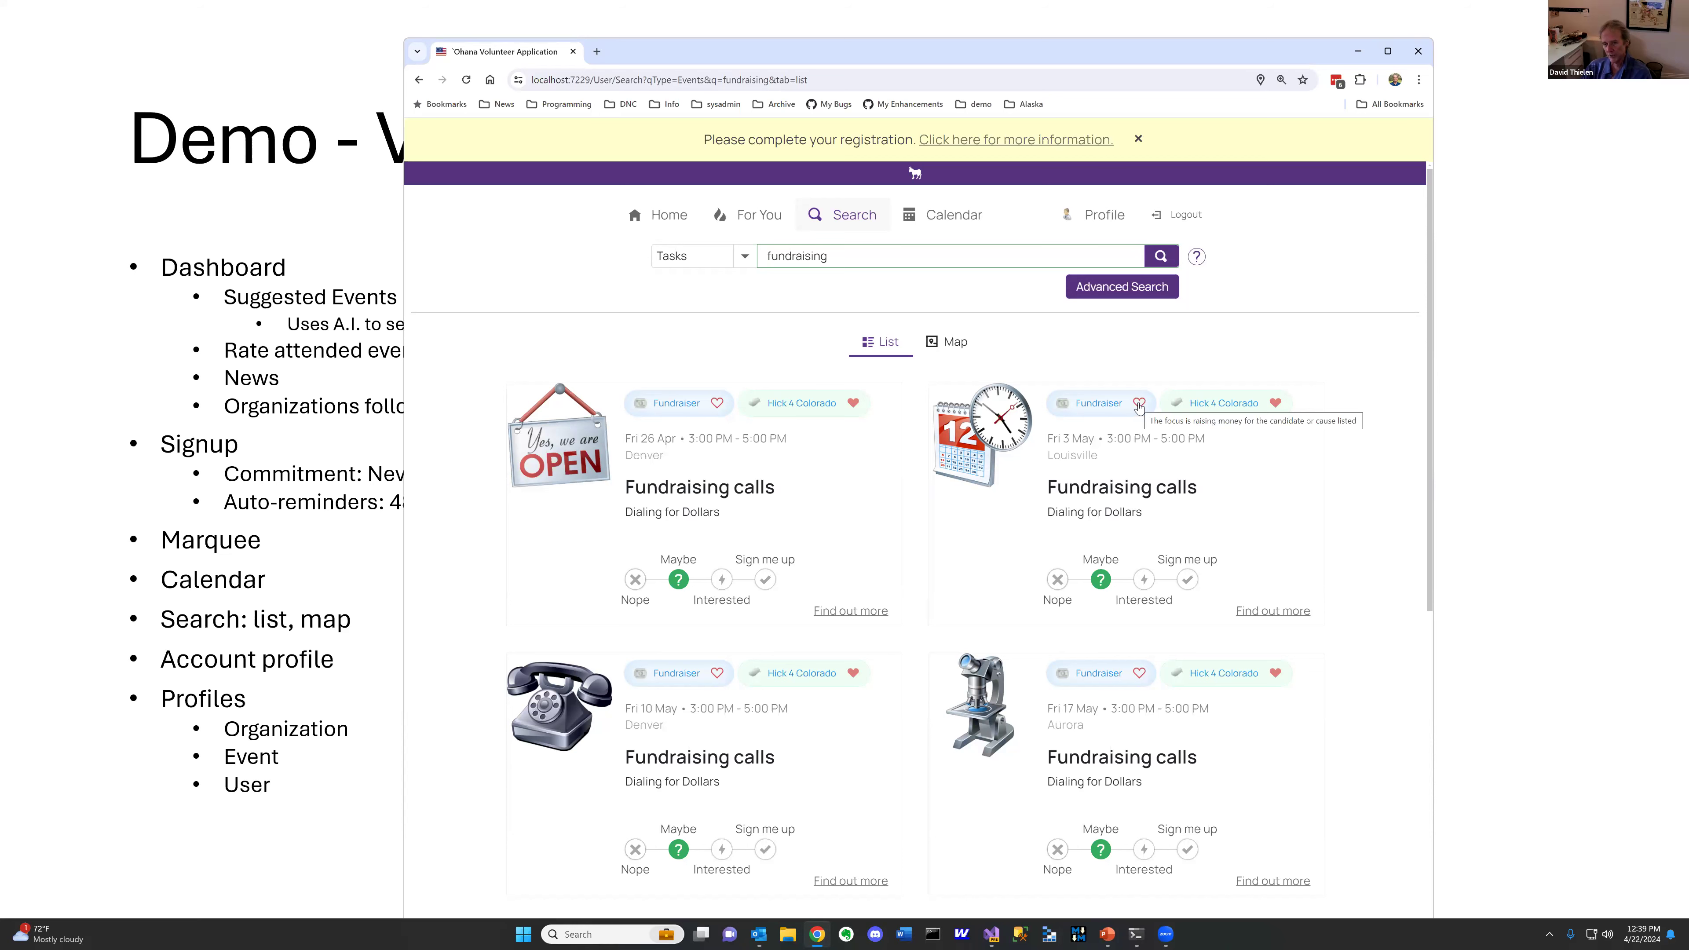
Mark the Fundraiser interest as a favorite from the Louisville fundraising calls event and browse the result list
{"action": "left_click", "coordinate": [1139, 404]}
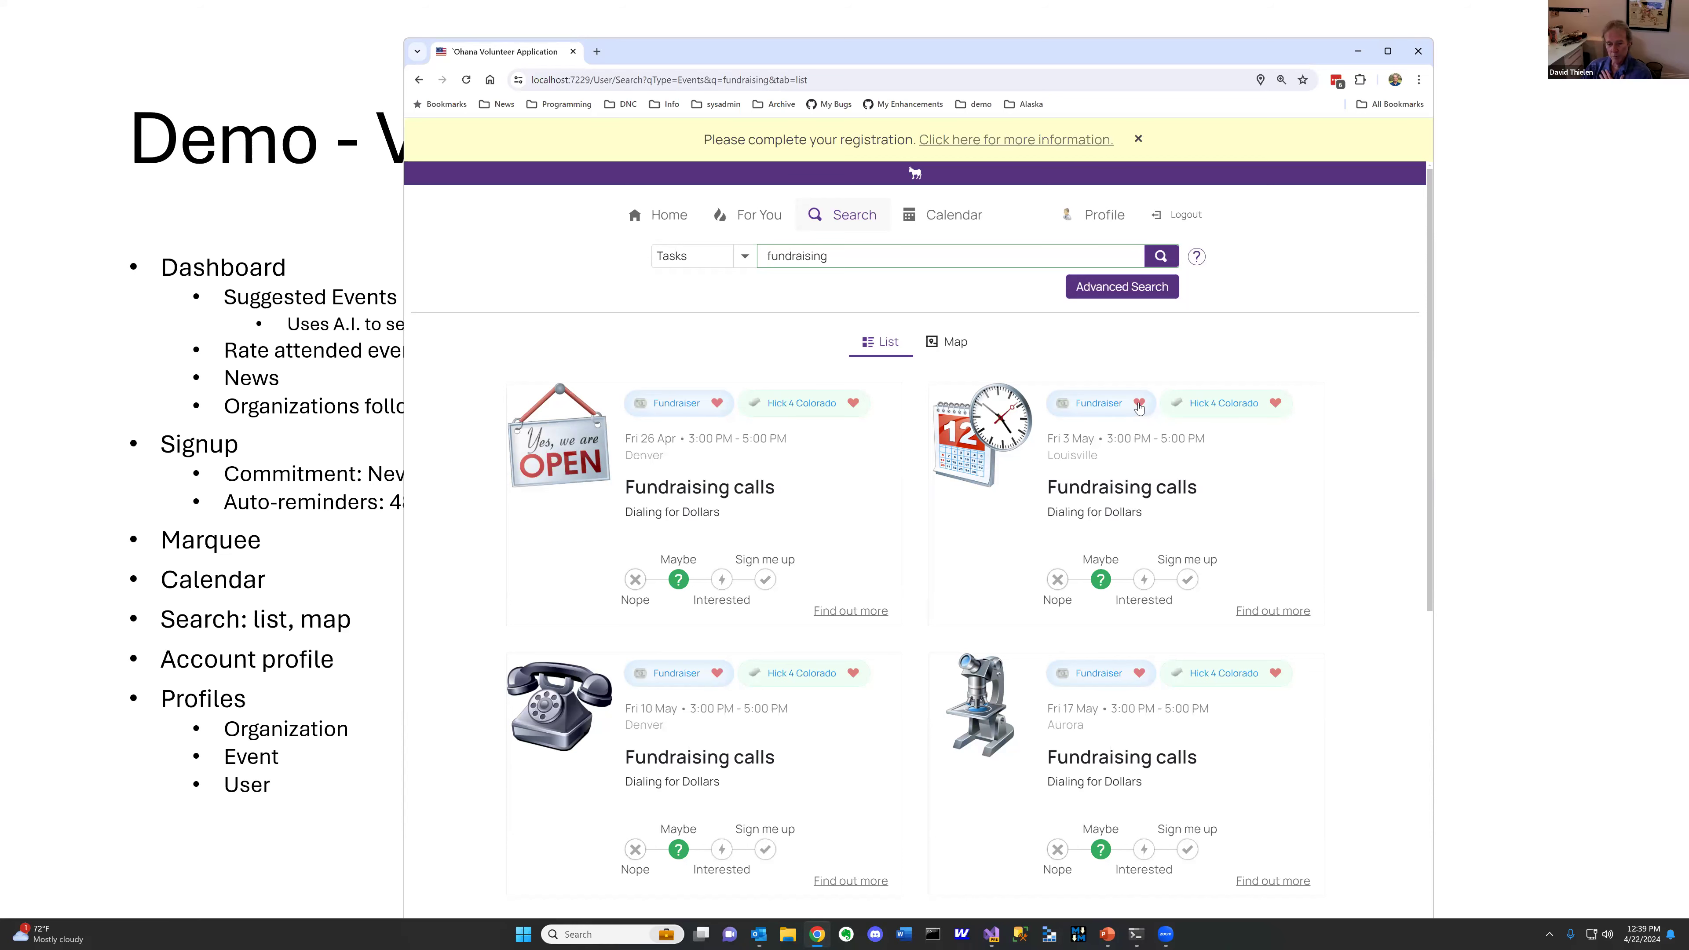
{"action": "scroll", "coordinate": [1312, 532], "scroll_direction": "down", "scroll_amount": 5}
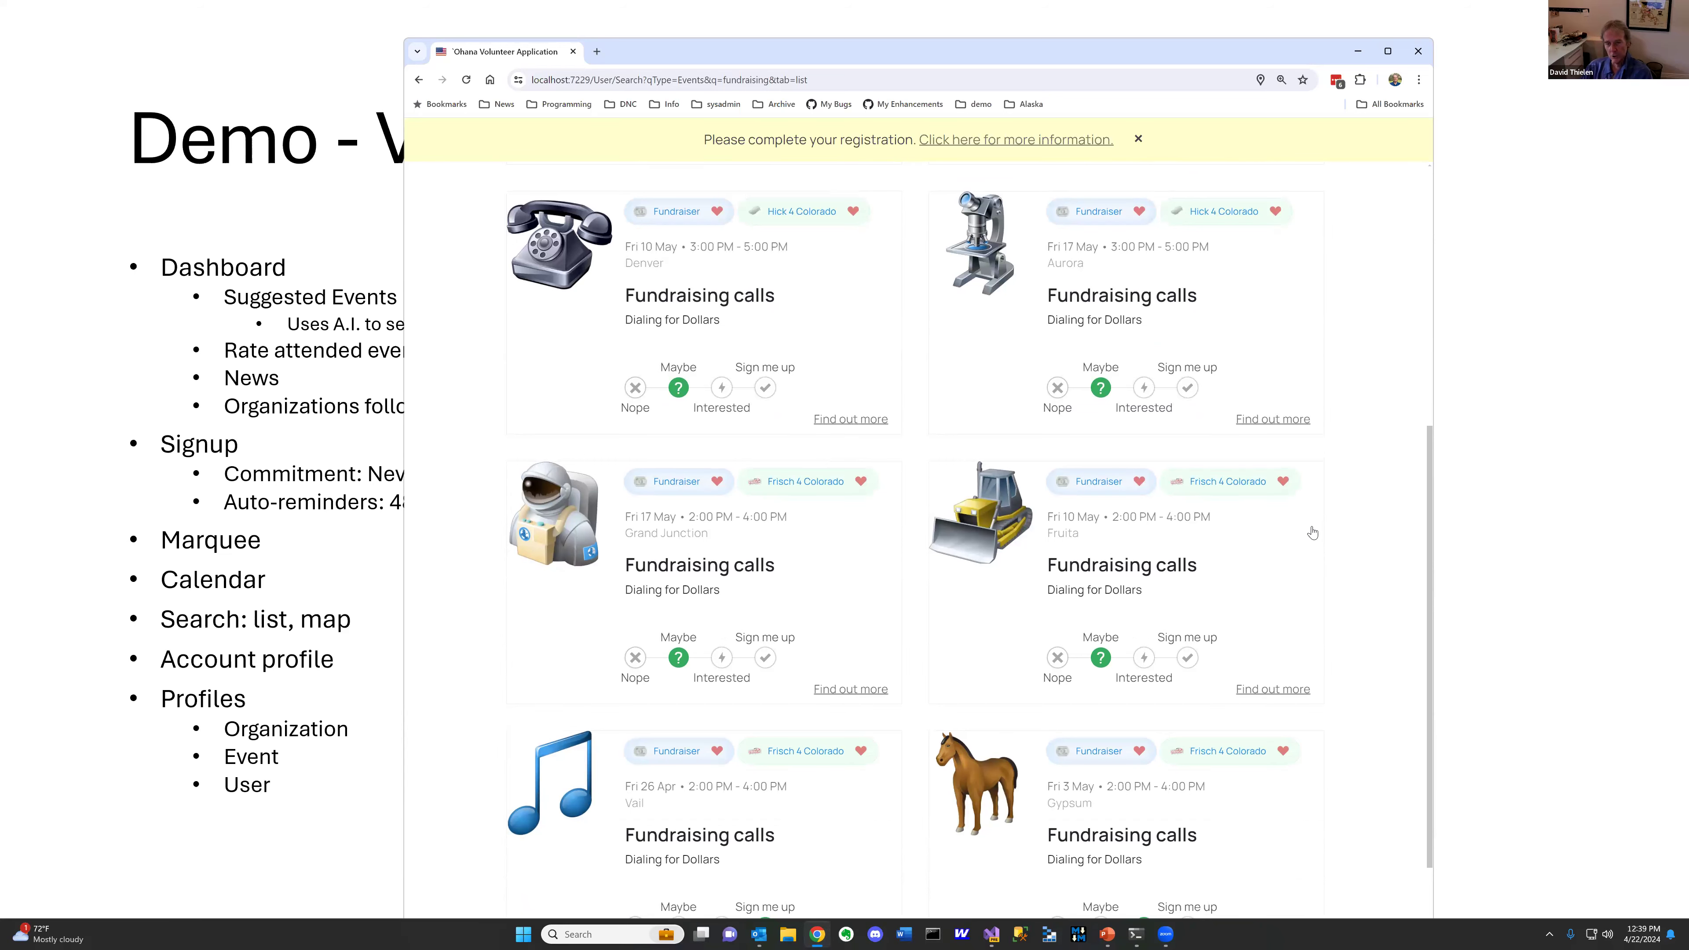
{"action": "scroll", "coordinate": [1313, 533], "scroll_direction": "up", "scroll_amount": 5}
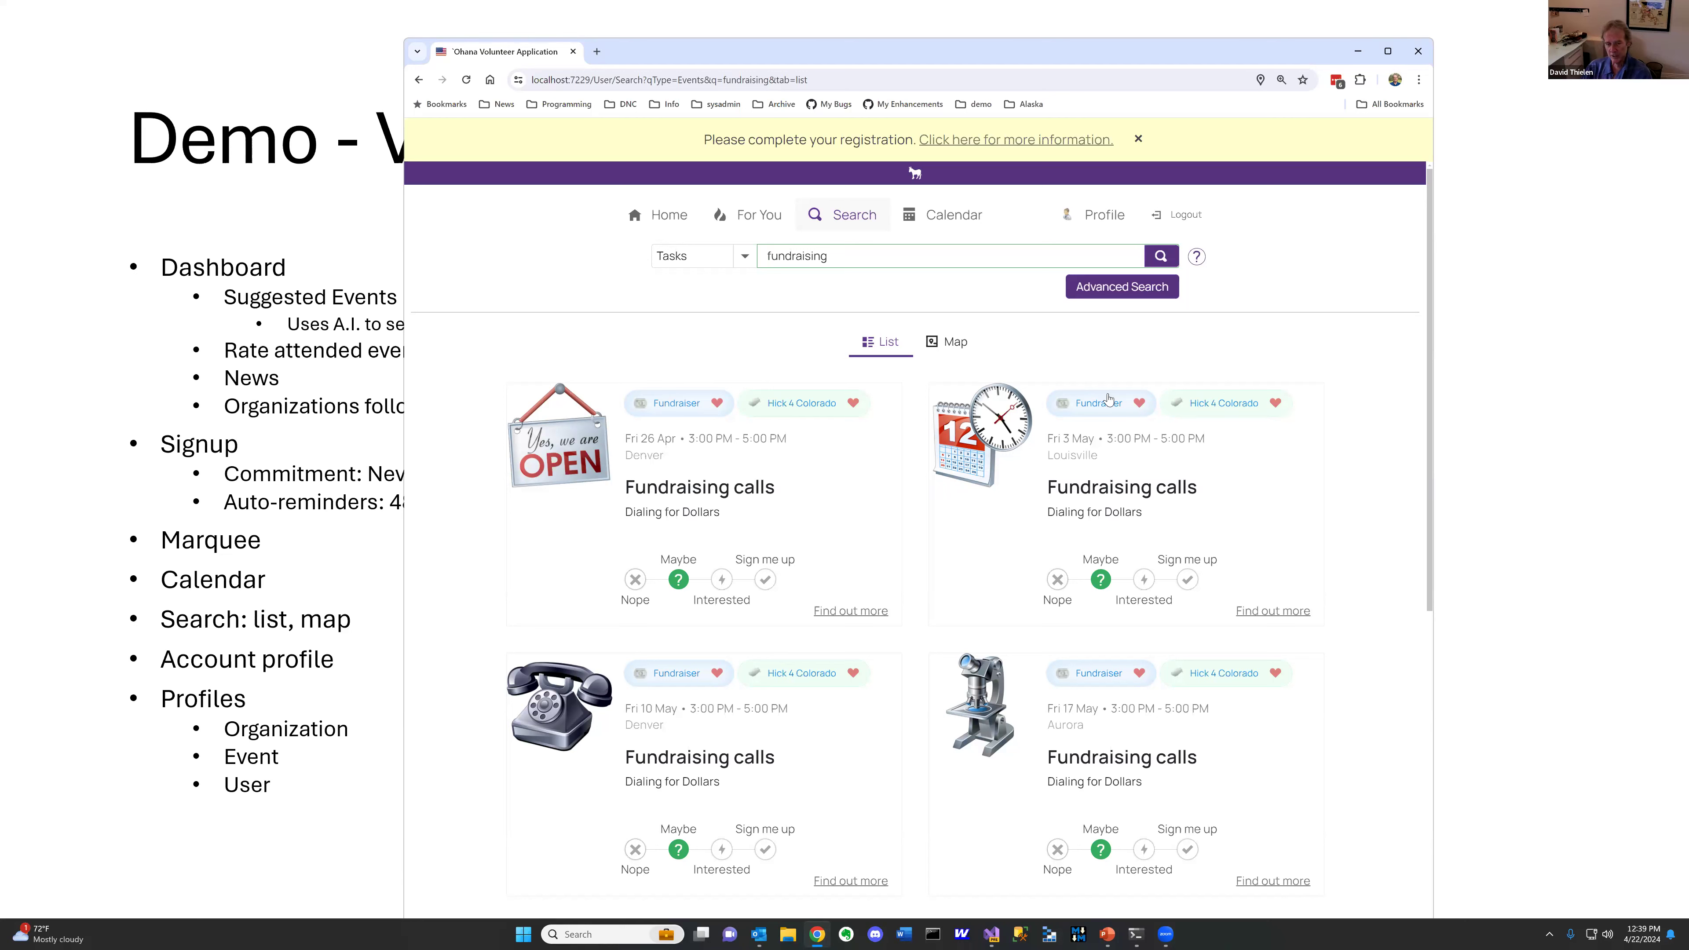
Show the fundraising task results on the map around Louisville and Denver
{"action": "left_click", "coordinate": [946, 347]}
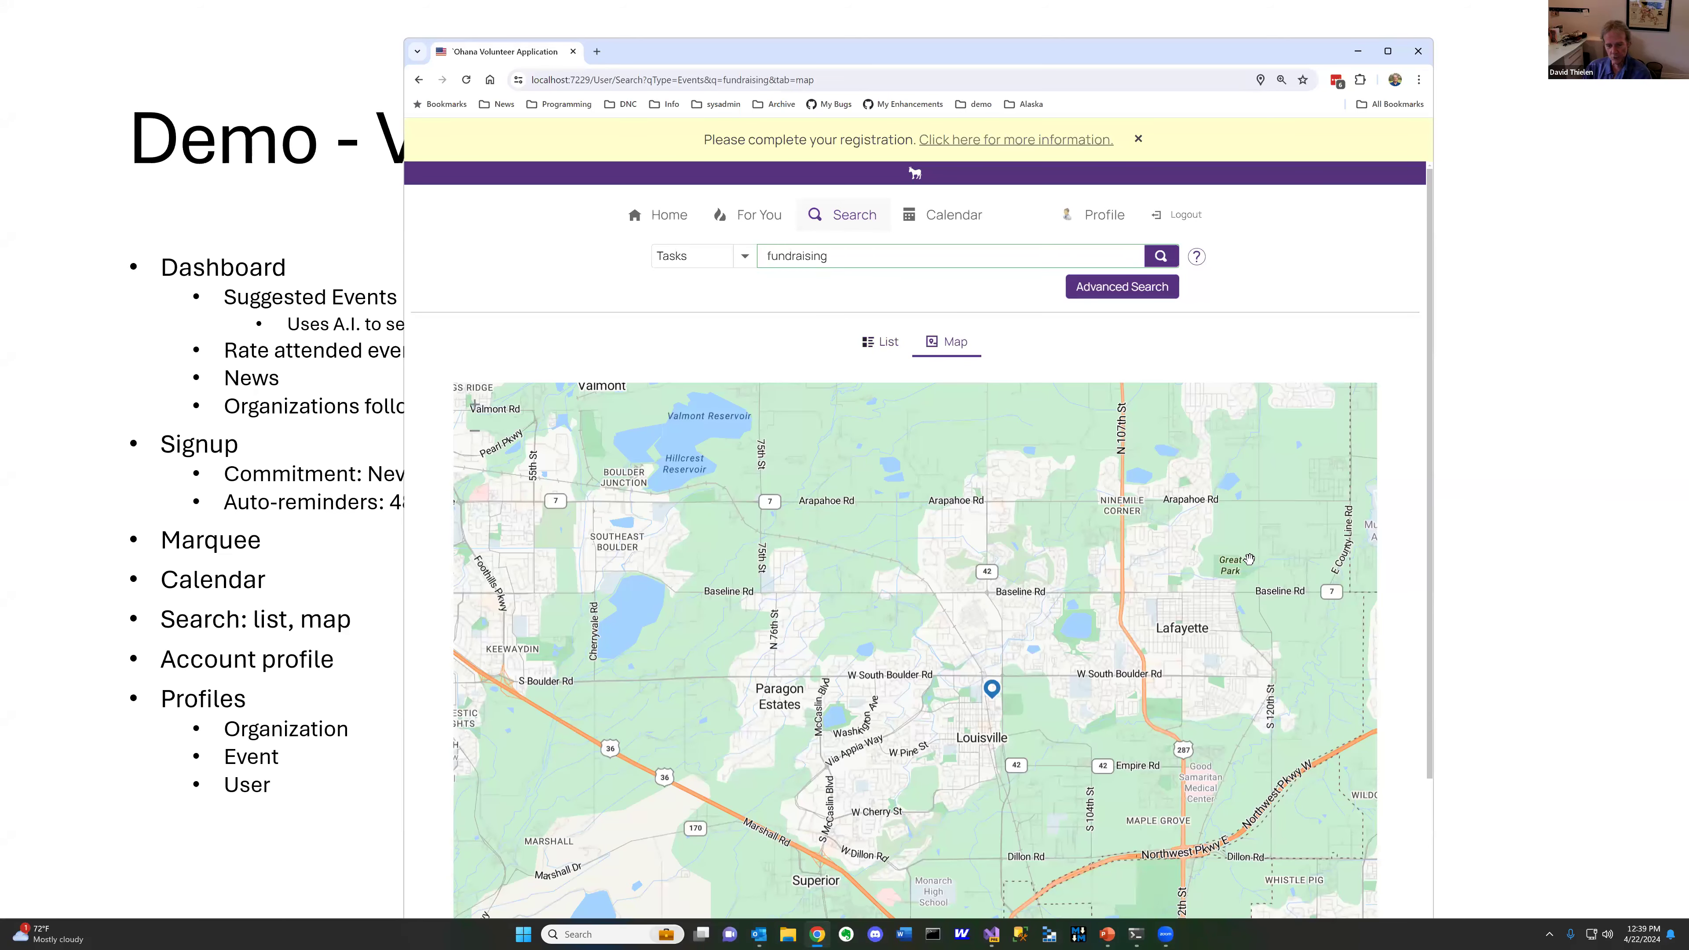
{"action": "scroll", "coordinate": [1231, 640], "scroll_direction": "down", "scroll_amount": 3}
{"action": "left_click_drag", "start_coordinate": [1235, 639], "coordinate": [935, 587]}
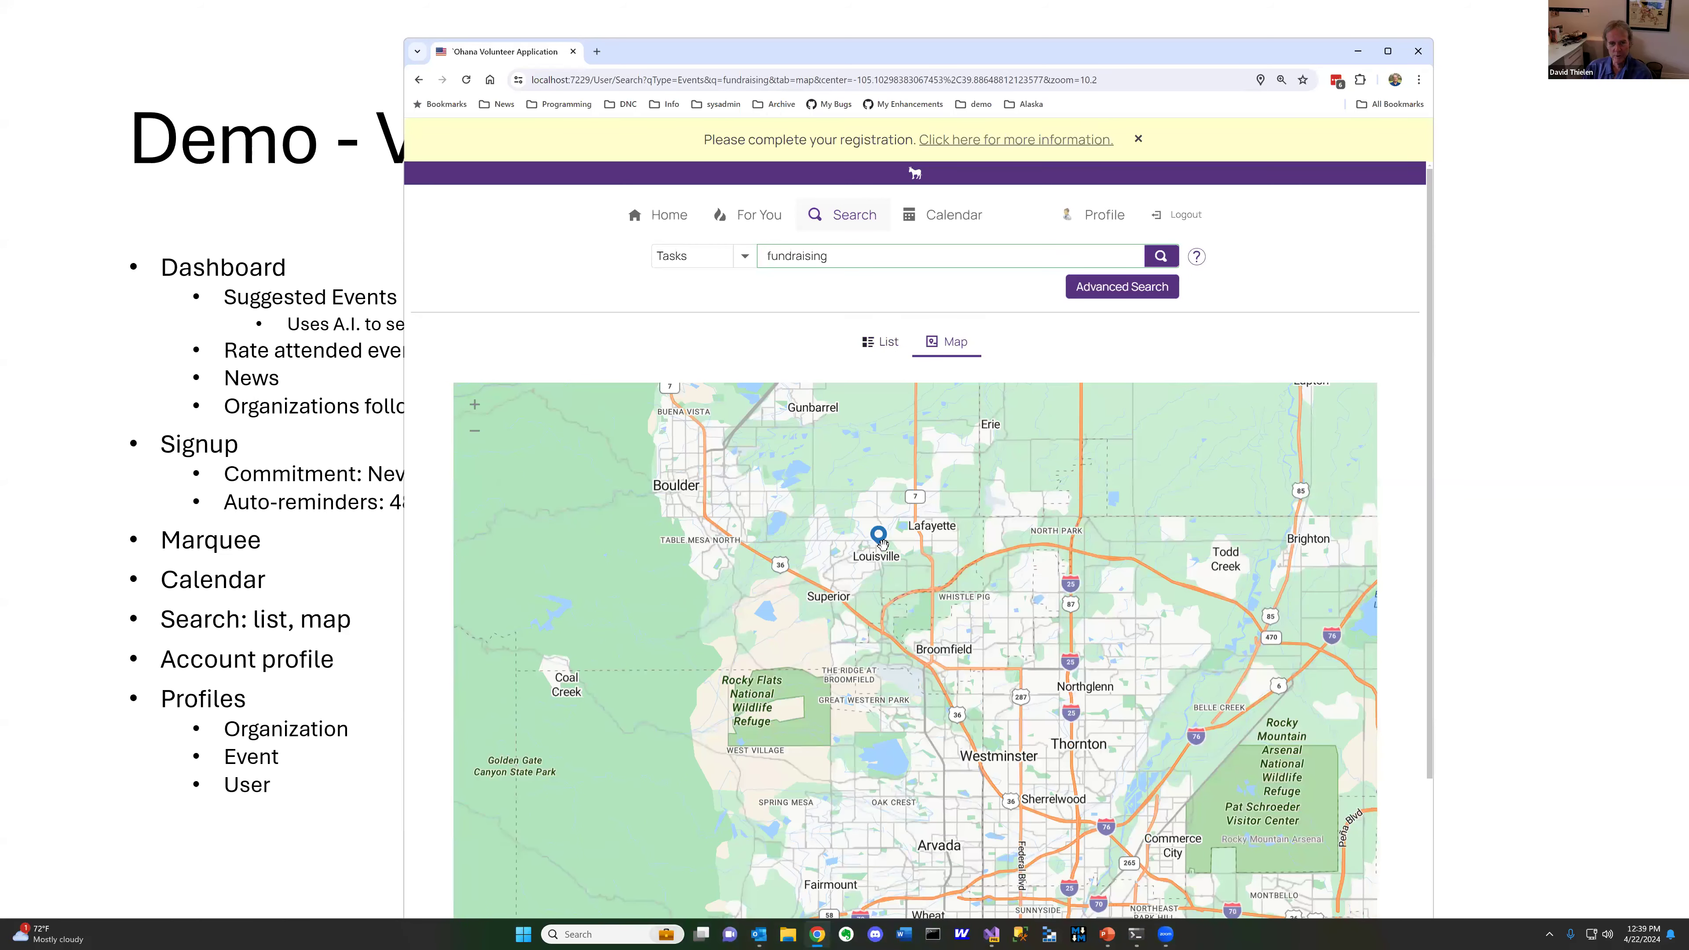
Clear the fundraising search term so the map covers all tasks in the Denver area
{"action": "double_click", "coordinate": [832, 256]}
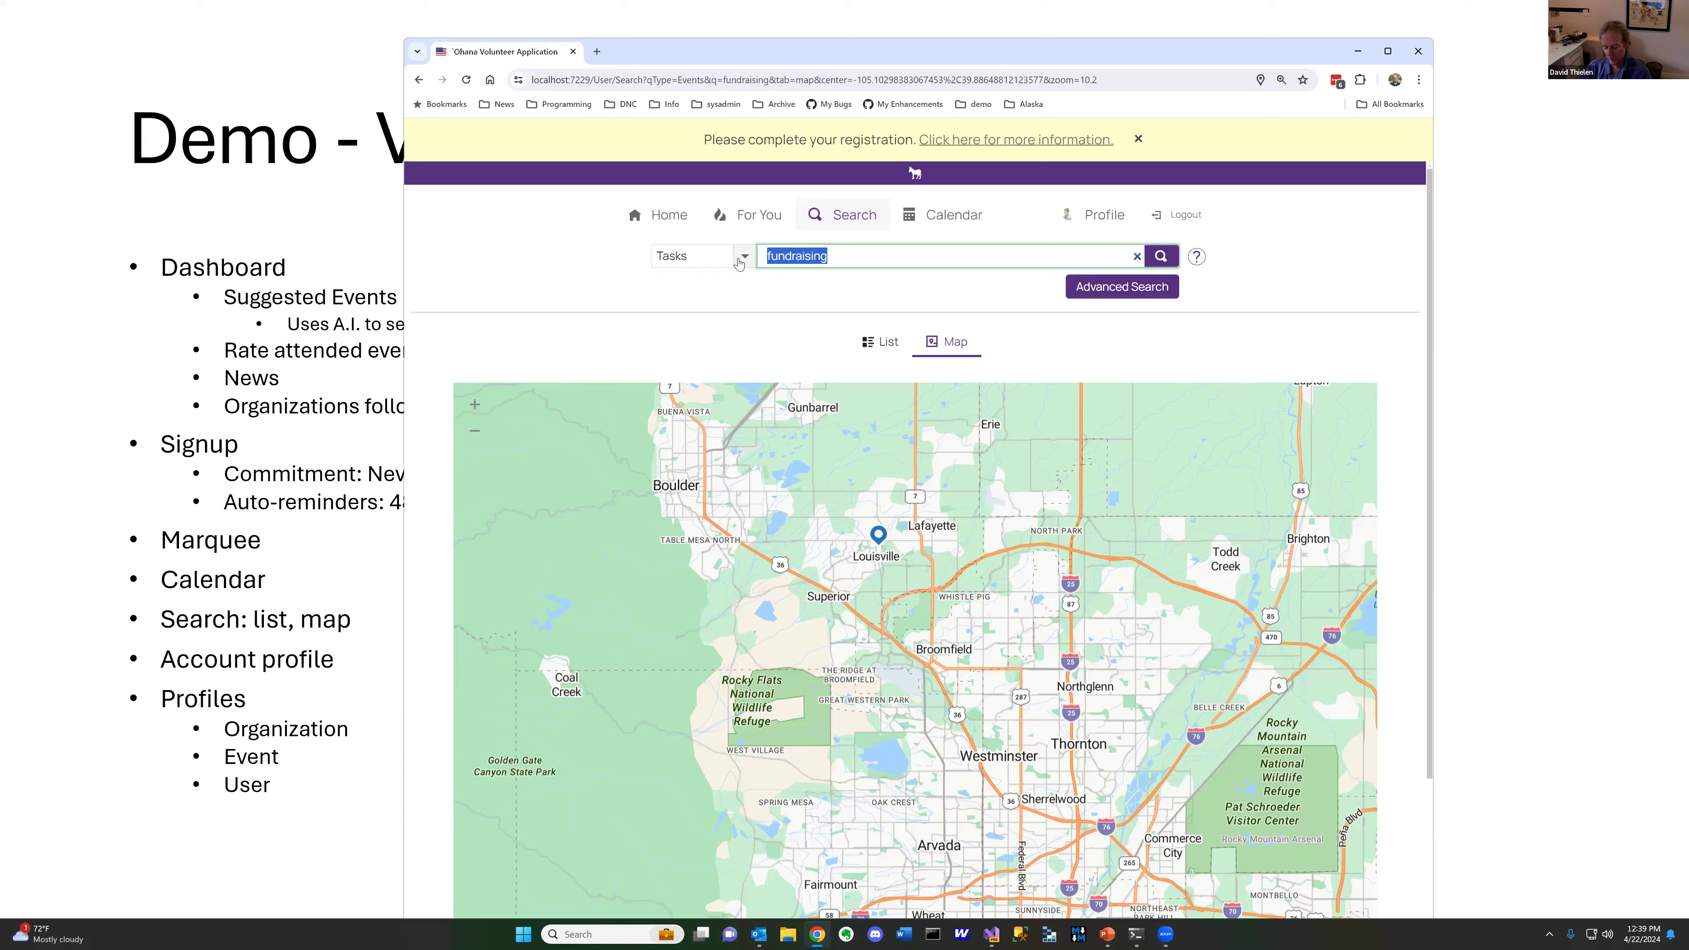
{"action": "key", "text": "BackSpace"}
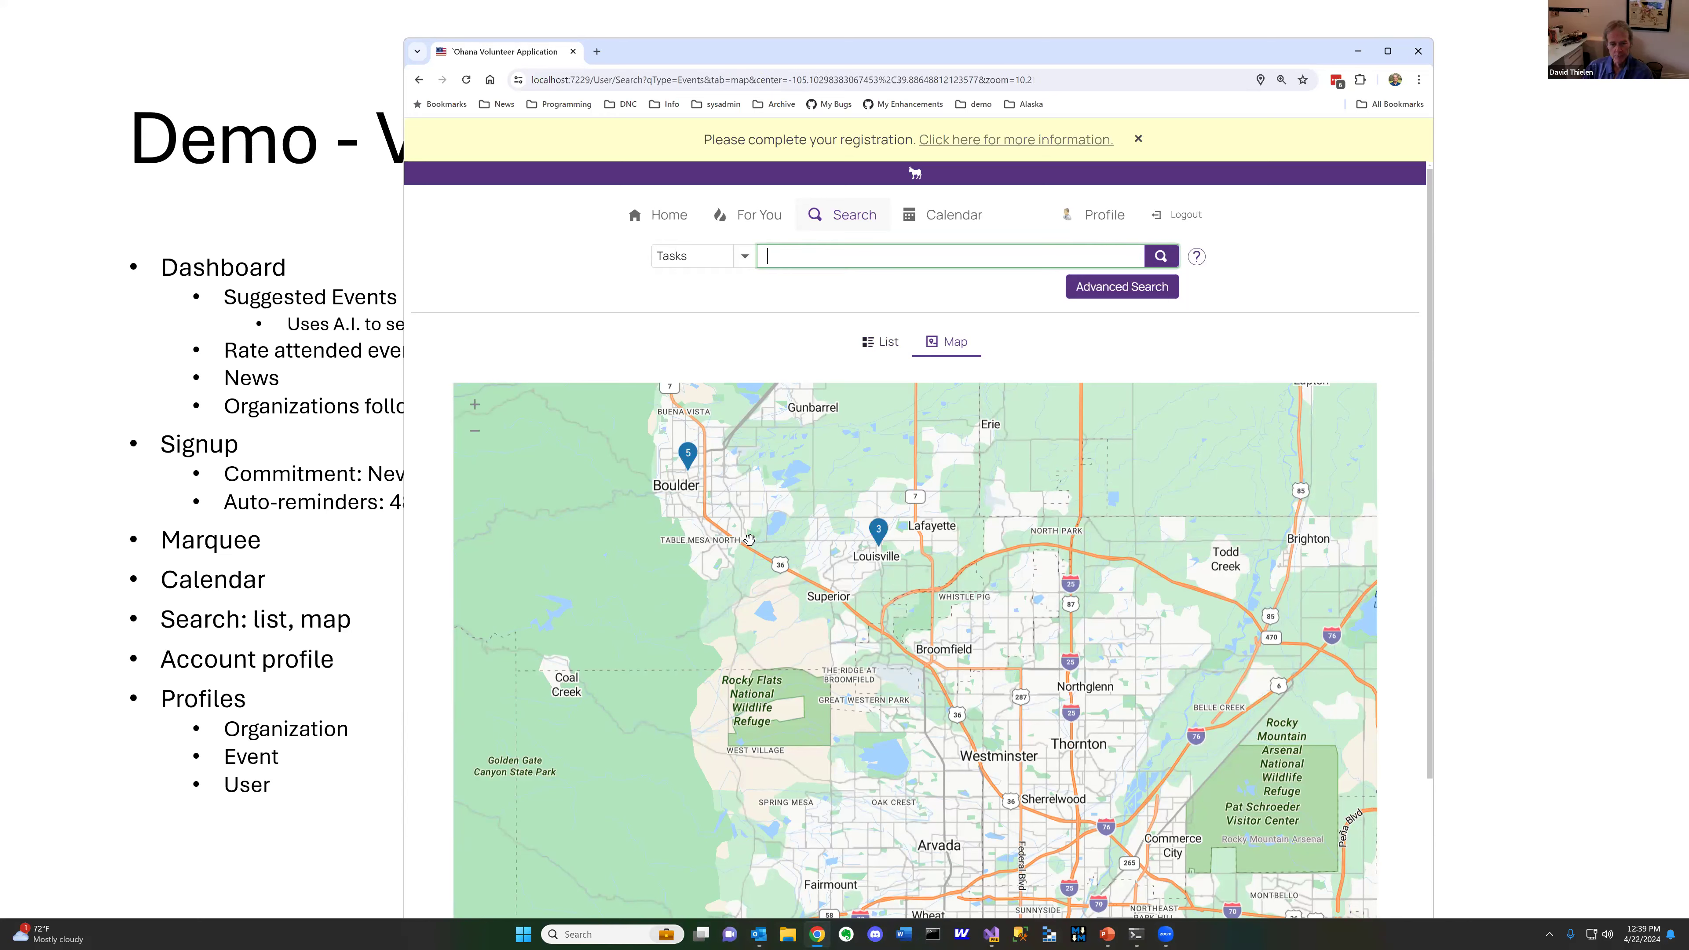
{"action": "scroll", "coordinate": [749, 539], "scroll_direction": "down", "scroll_amount": 1}
{"action": "scroll", "coordinate": [750, 539], "scroll_direction": "down", "scroll_amount": 1}
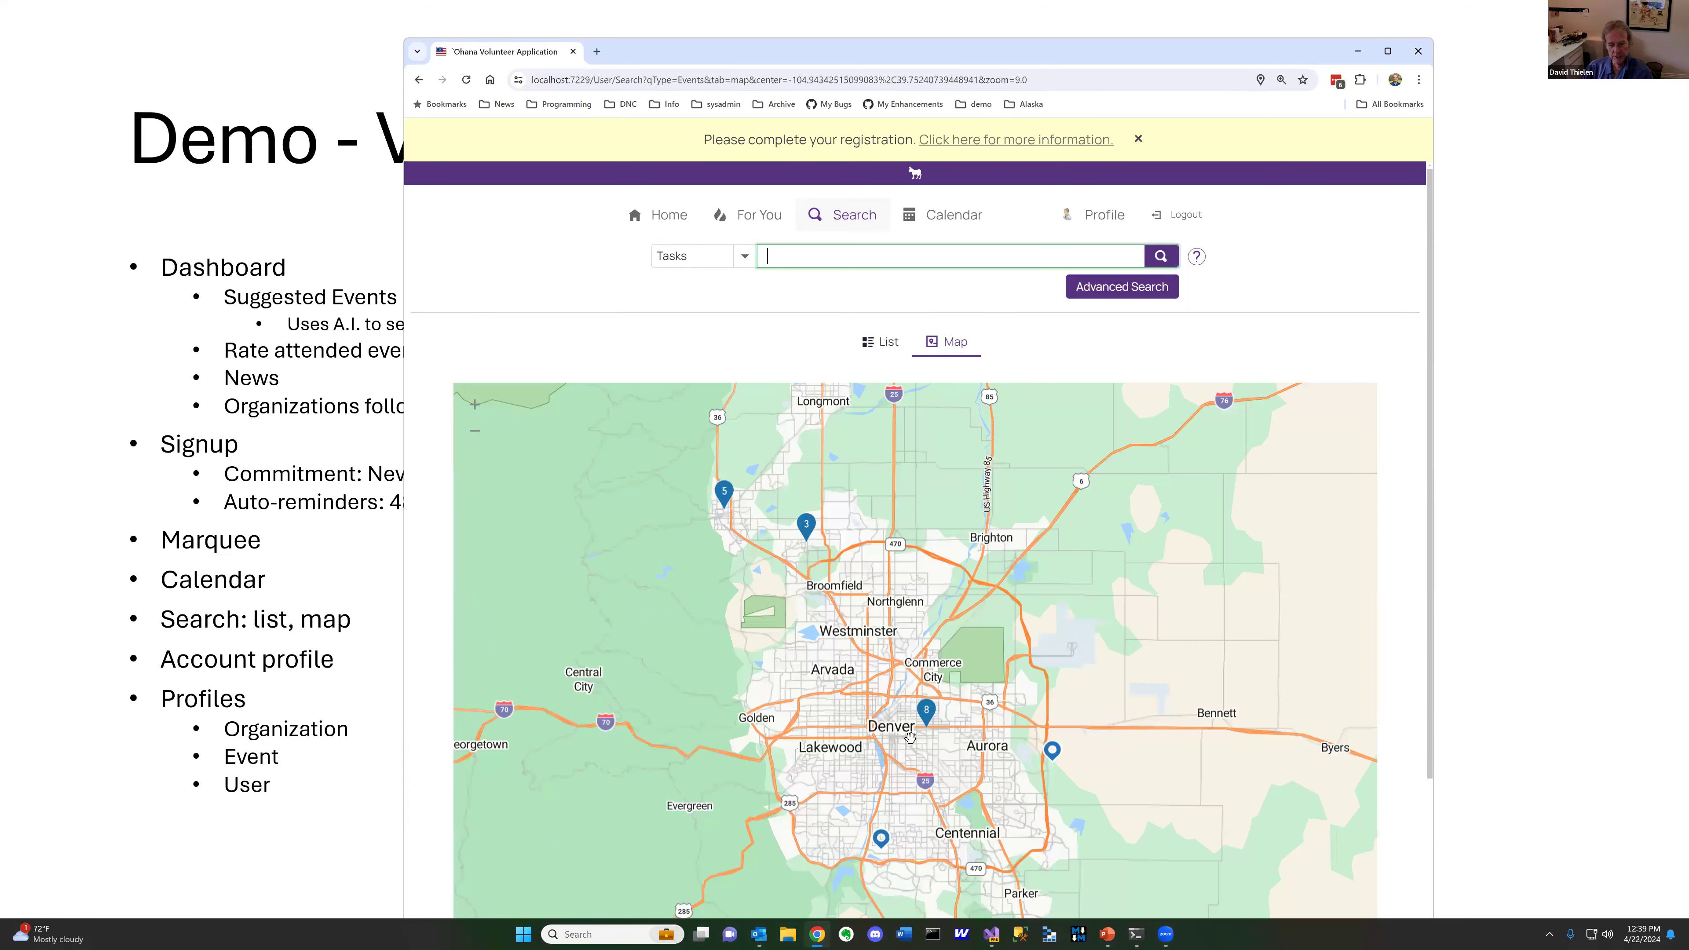
List the events grouped at the Denver map marker and examine the task markers around Boulder
{"action": "left_click", "coordinate": [924, 710]}
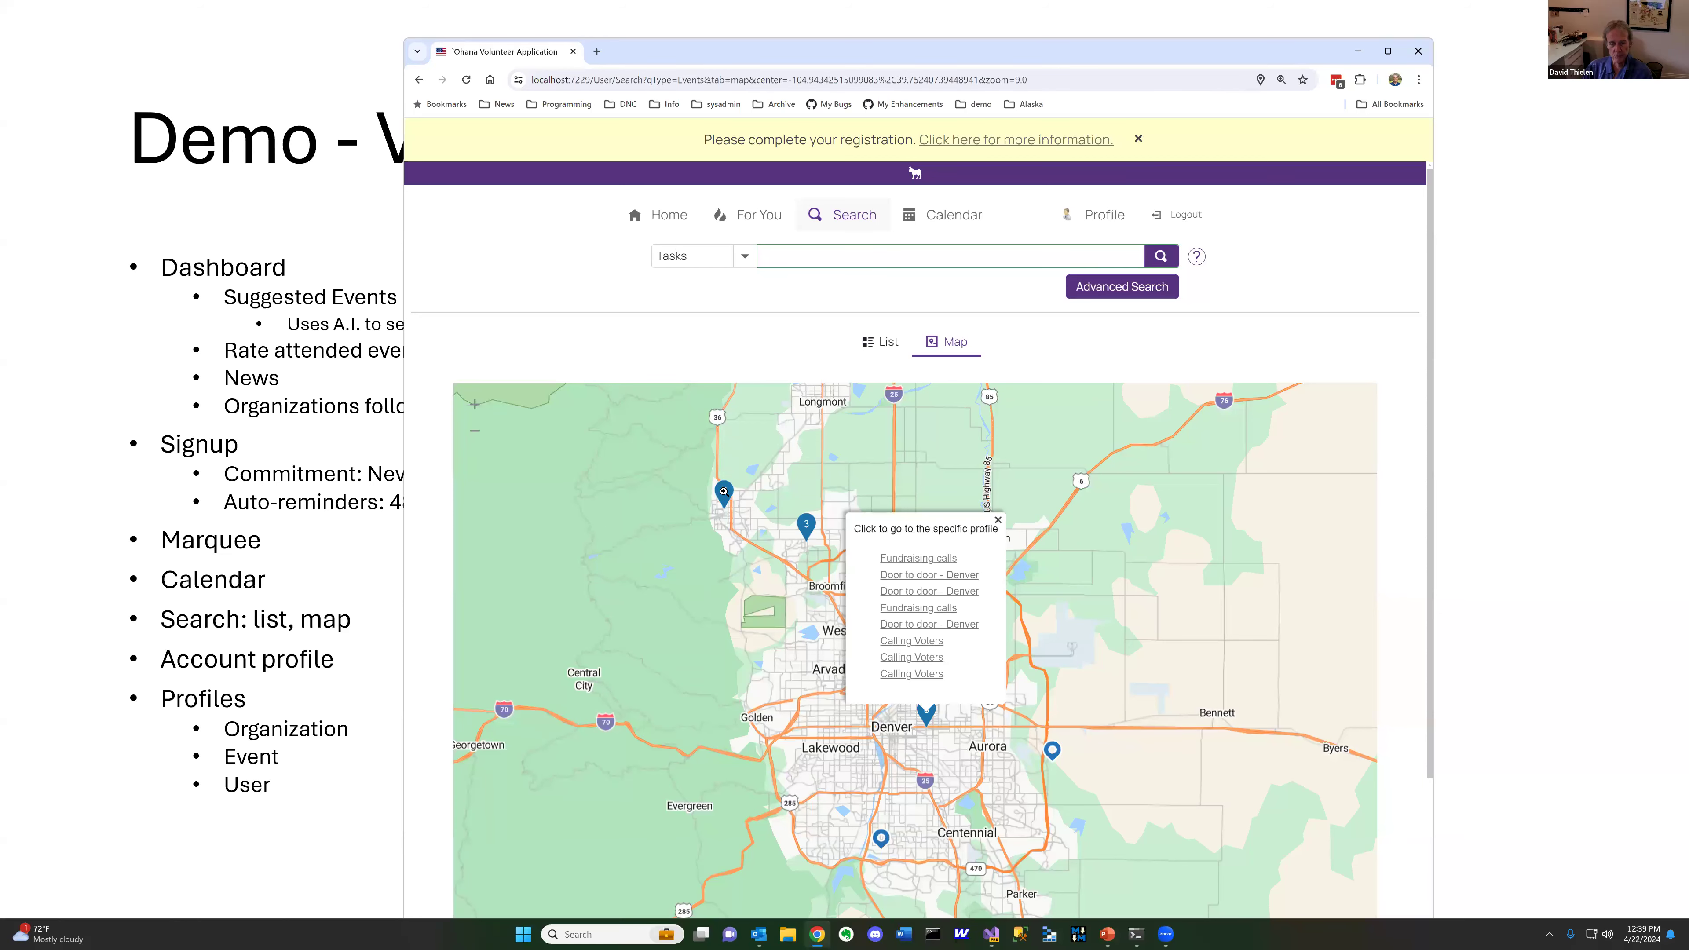
{"action": "left_click", "coordinate": [723, 491]}
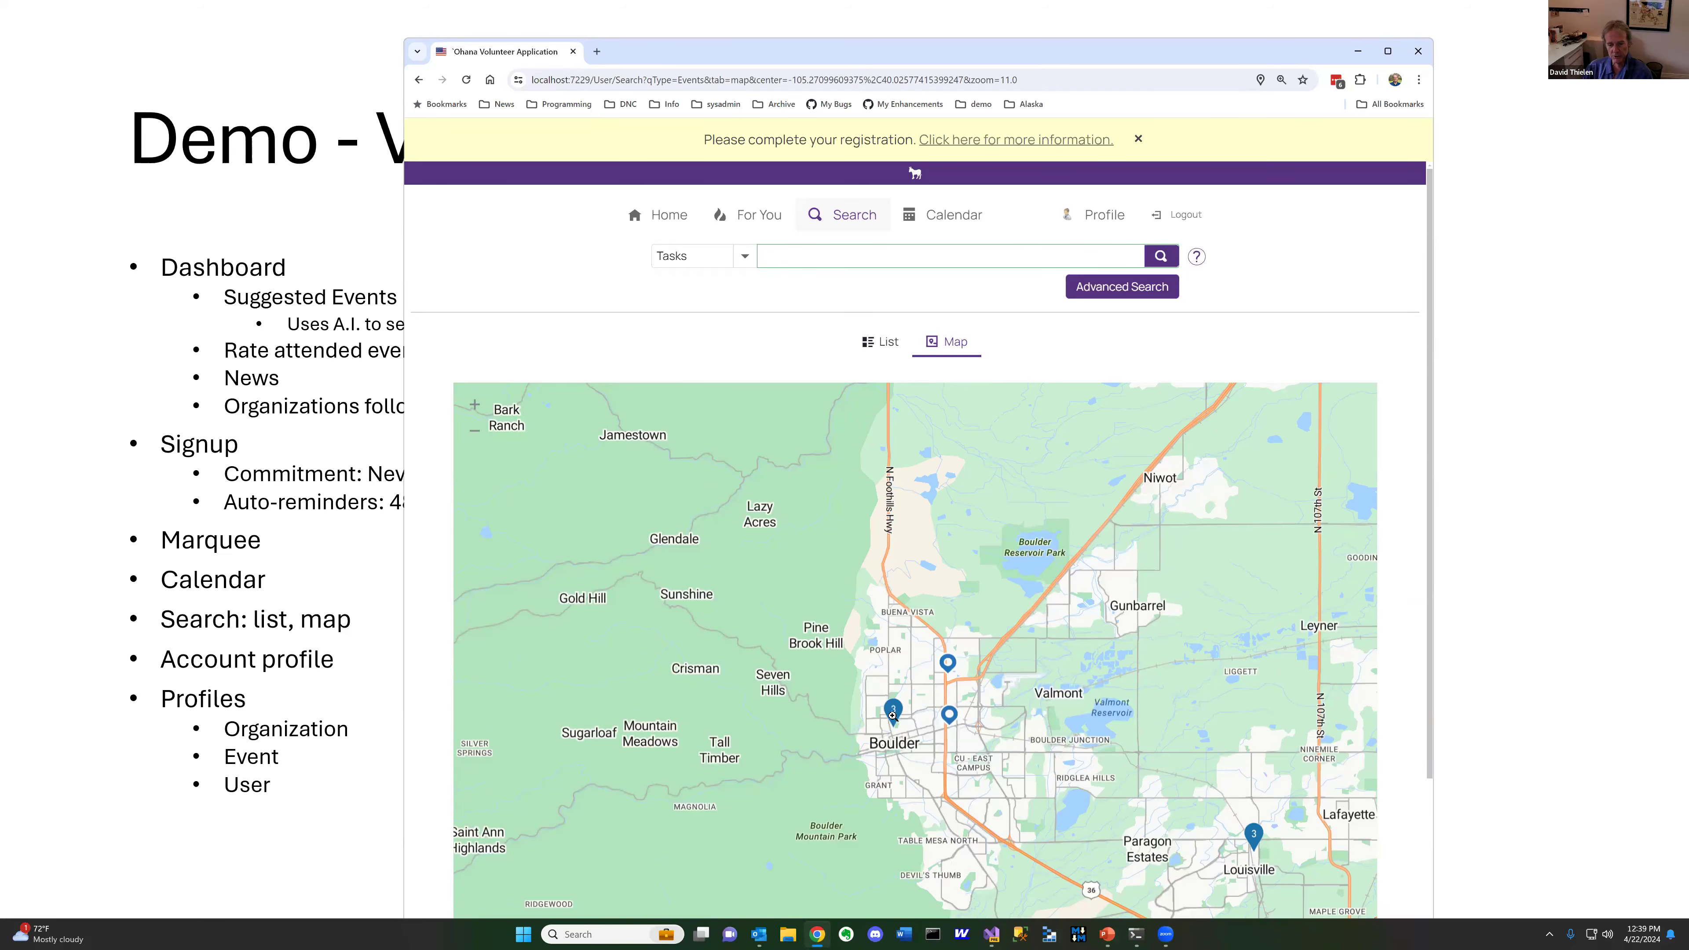
{"action": "scroll", "coordinate": [885, 720], "scroll_direction": "up", "scroll_amount": 1}
{"action": "left_click_drag", "start_coordinate": [958, 711], "coordinate": [835, 662]}
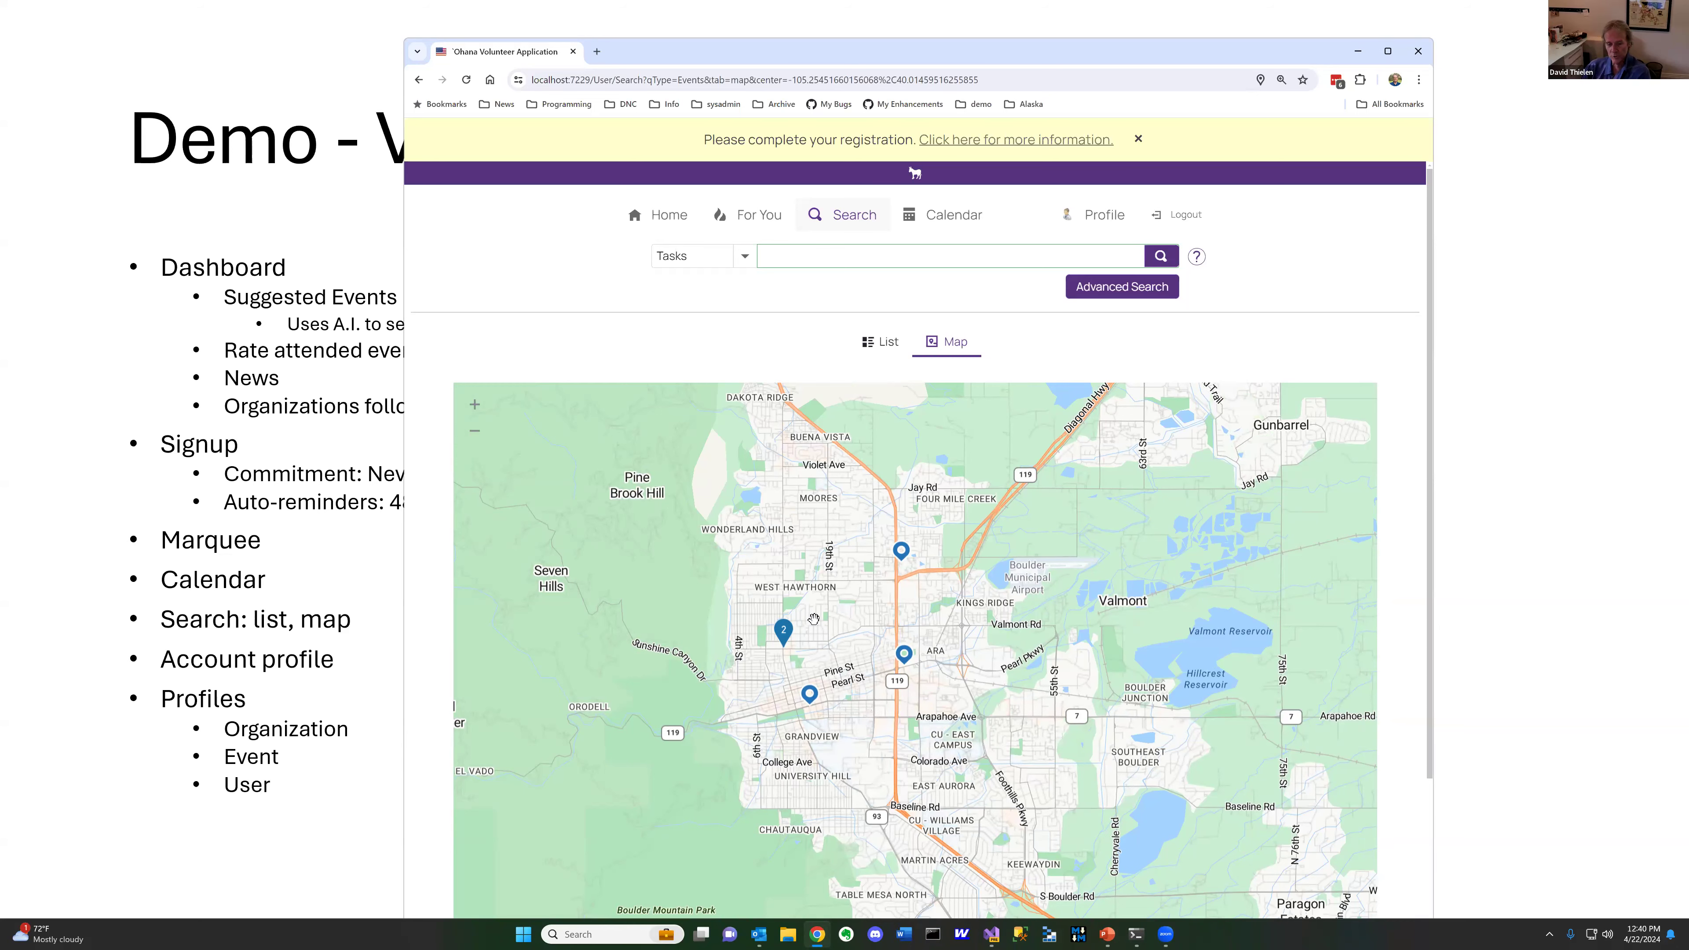
{"action": "scroll", "coordinate": [812, 619], "scroll_direction": "down", "scroll_amount": 5}
{"action": "left_click", "coordinate": [1094, 855]}
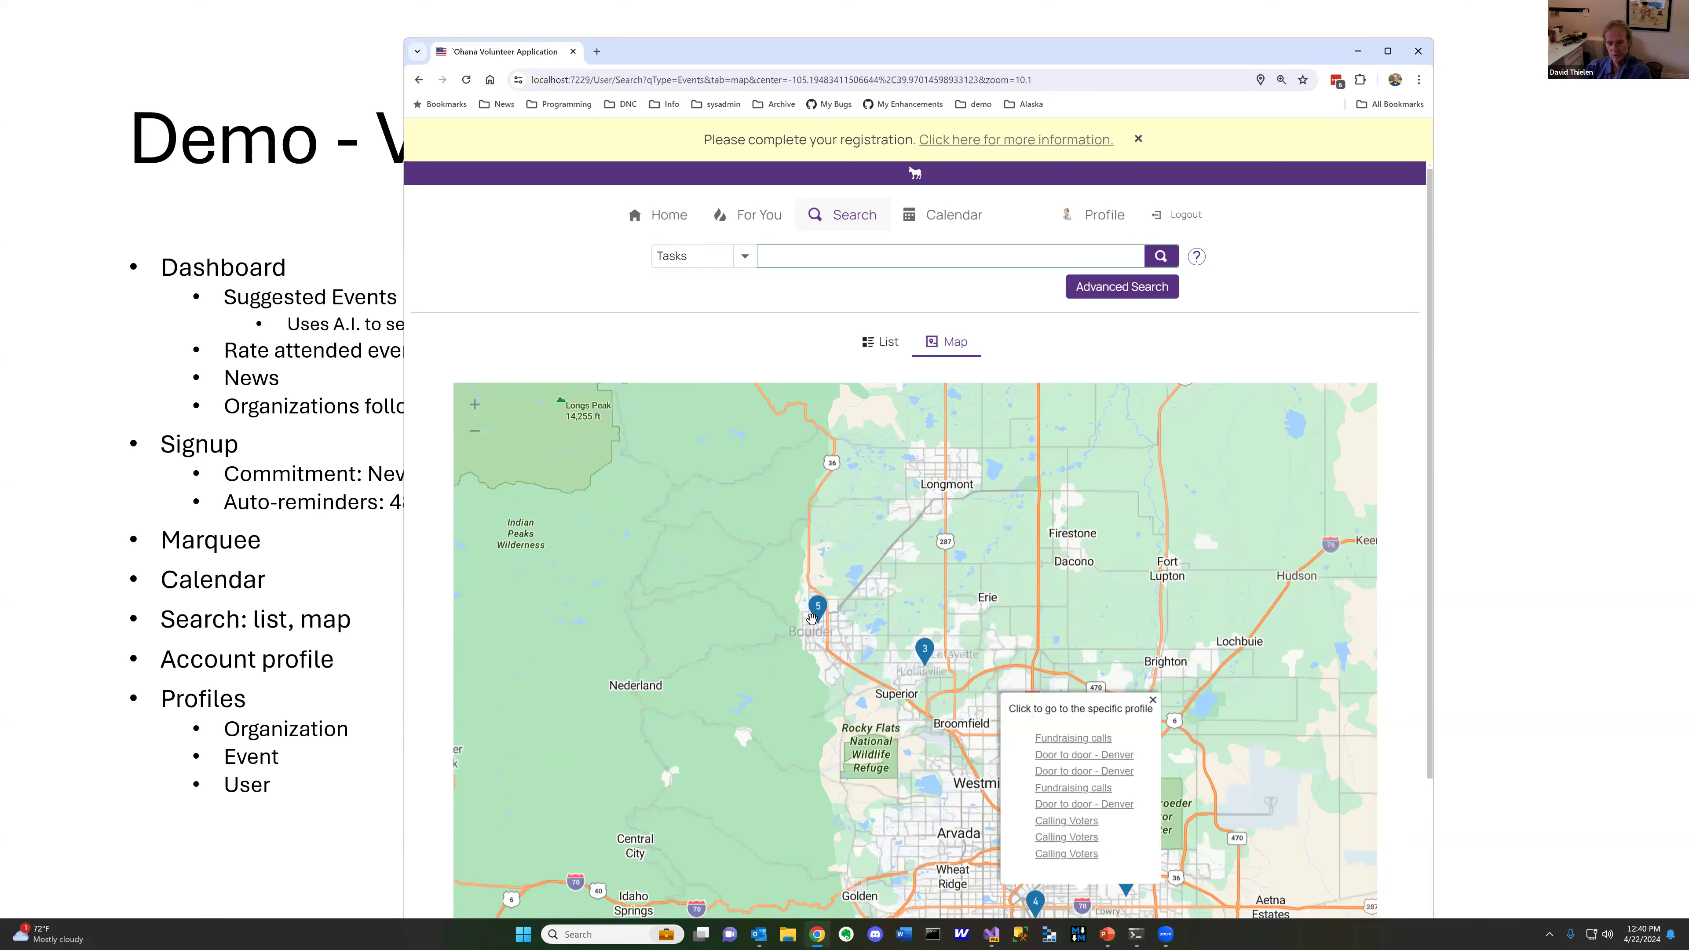
Close the marker's event list and view the task markers across all of Colorado
{"action": "scroll", "coordinate": [936, 511], "scroll_direction": "down", "scroll_amount": 3}
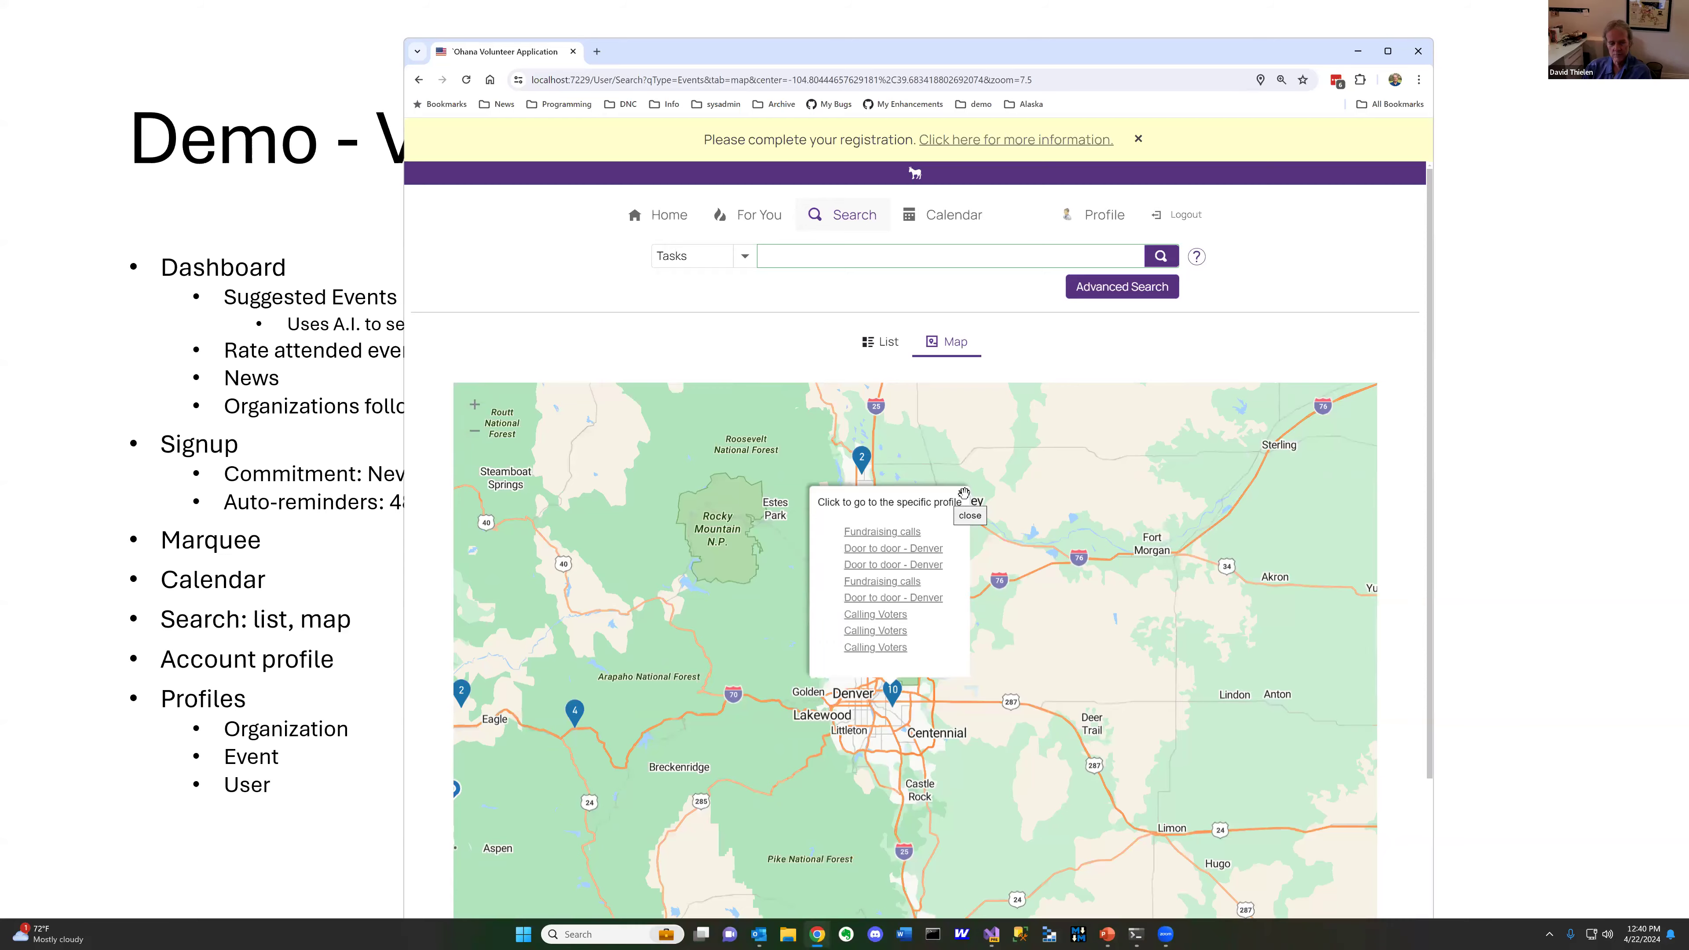
{"action": "left_click", "coordinate": [968, 500]}
{"action": "scroll", "coordinate": [1018, 611], "scroll_direction": "down", "scroll_amount": 2}
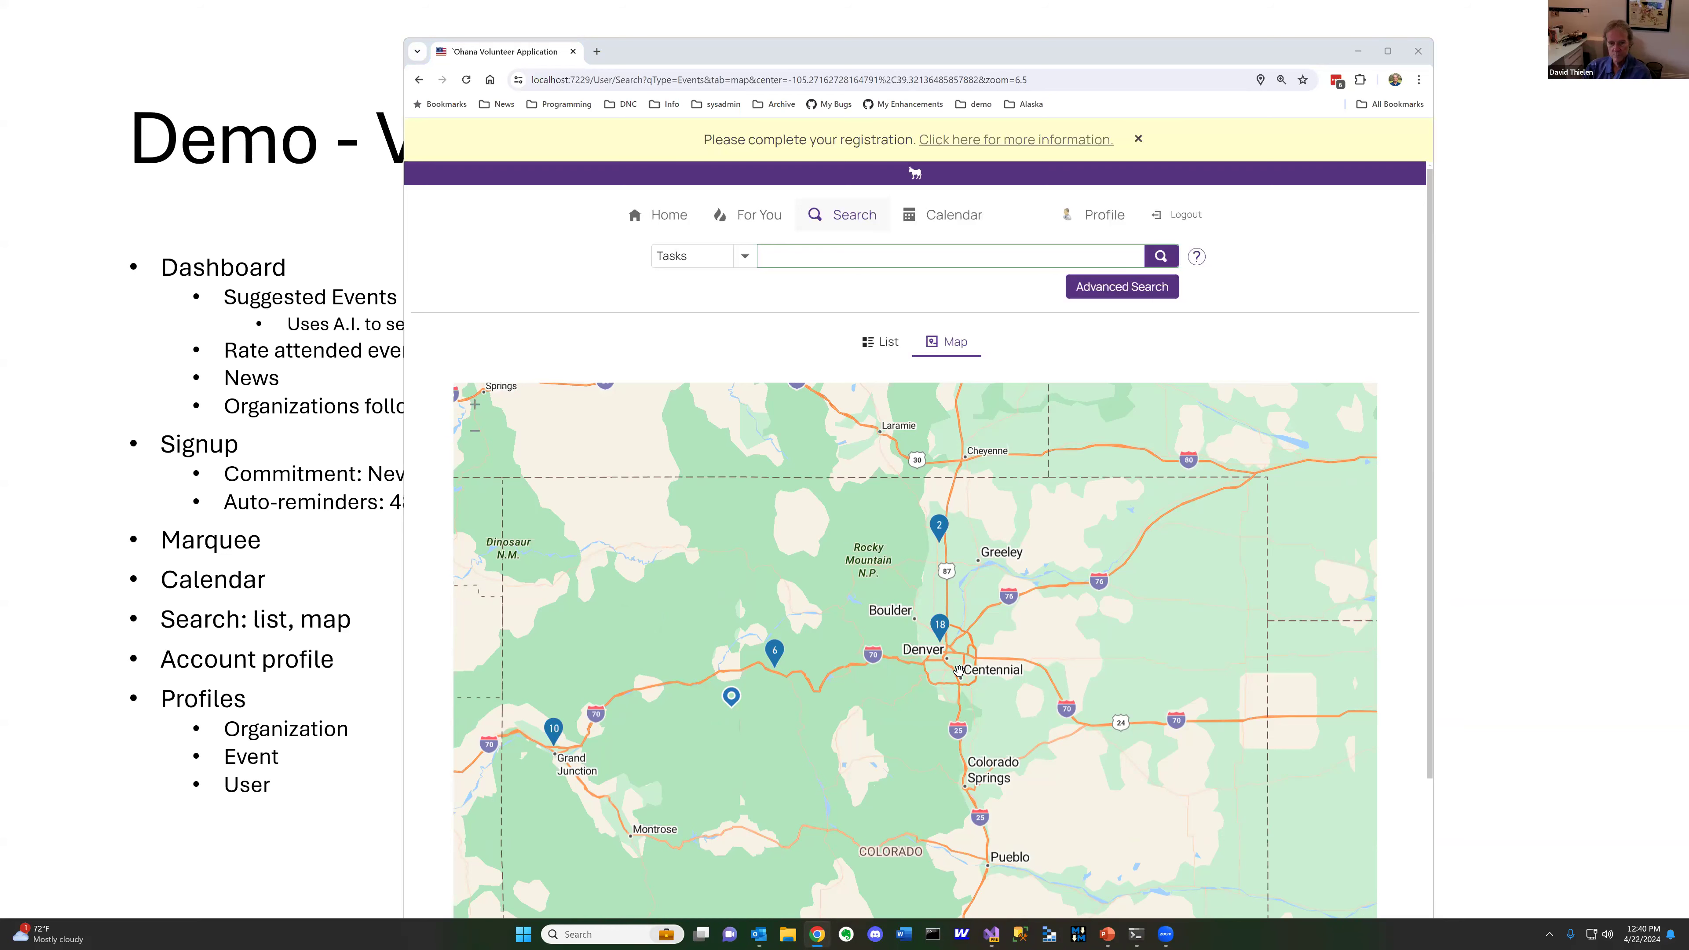
{"action": "left_click_drag", "start_coordinate": [1025, 552], "coordinate": [1059, 523]}
{"action": "scroll", "coordinate": [1059, 523], "scroll_direction": "down", "scroll_amount": 3}
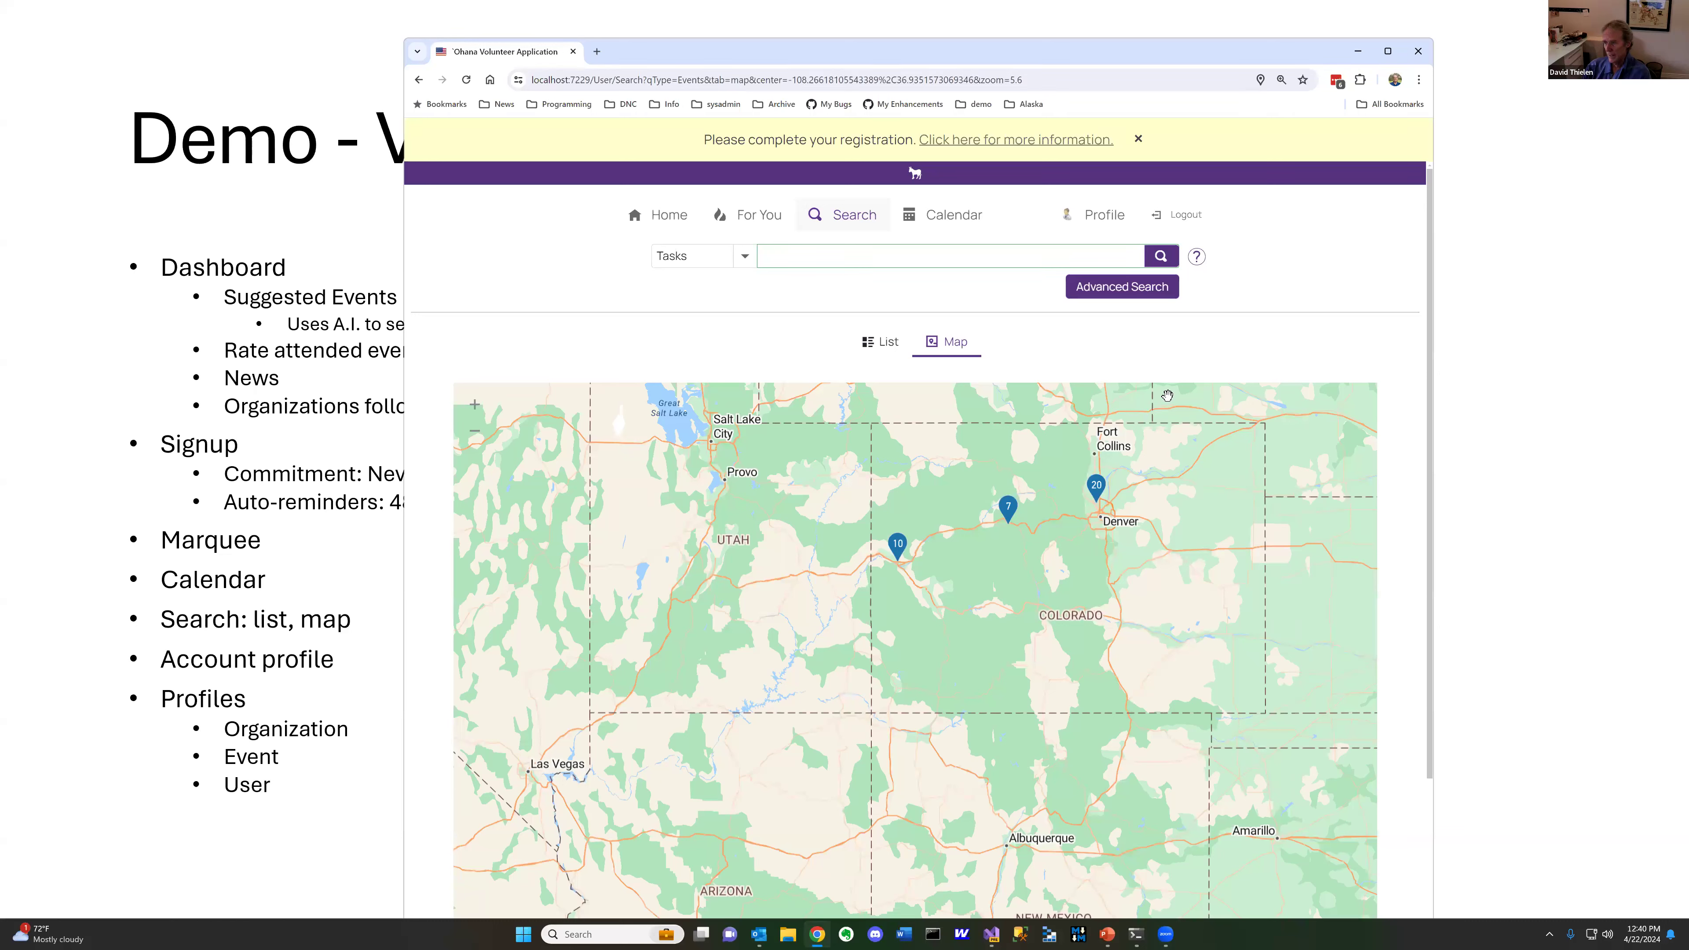
Open the user's account profile and review its account, address and interests sections
{"action": "left_click", "coordinate": [1114, 217]}
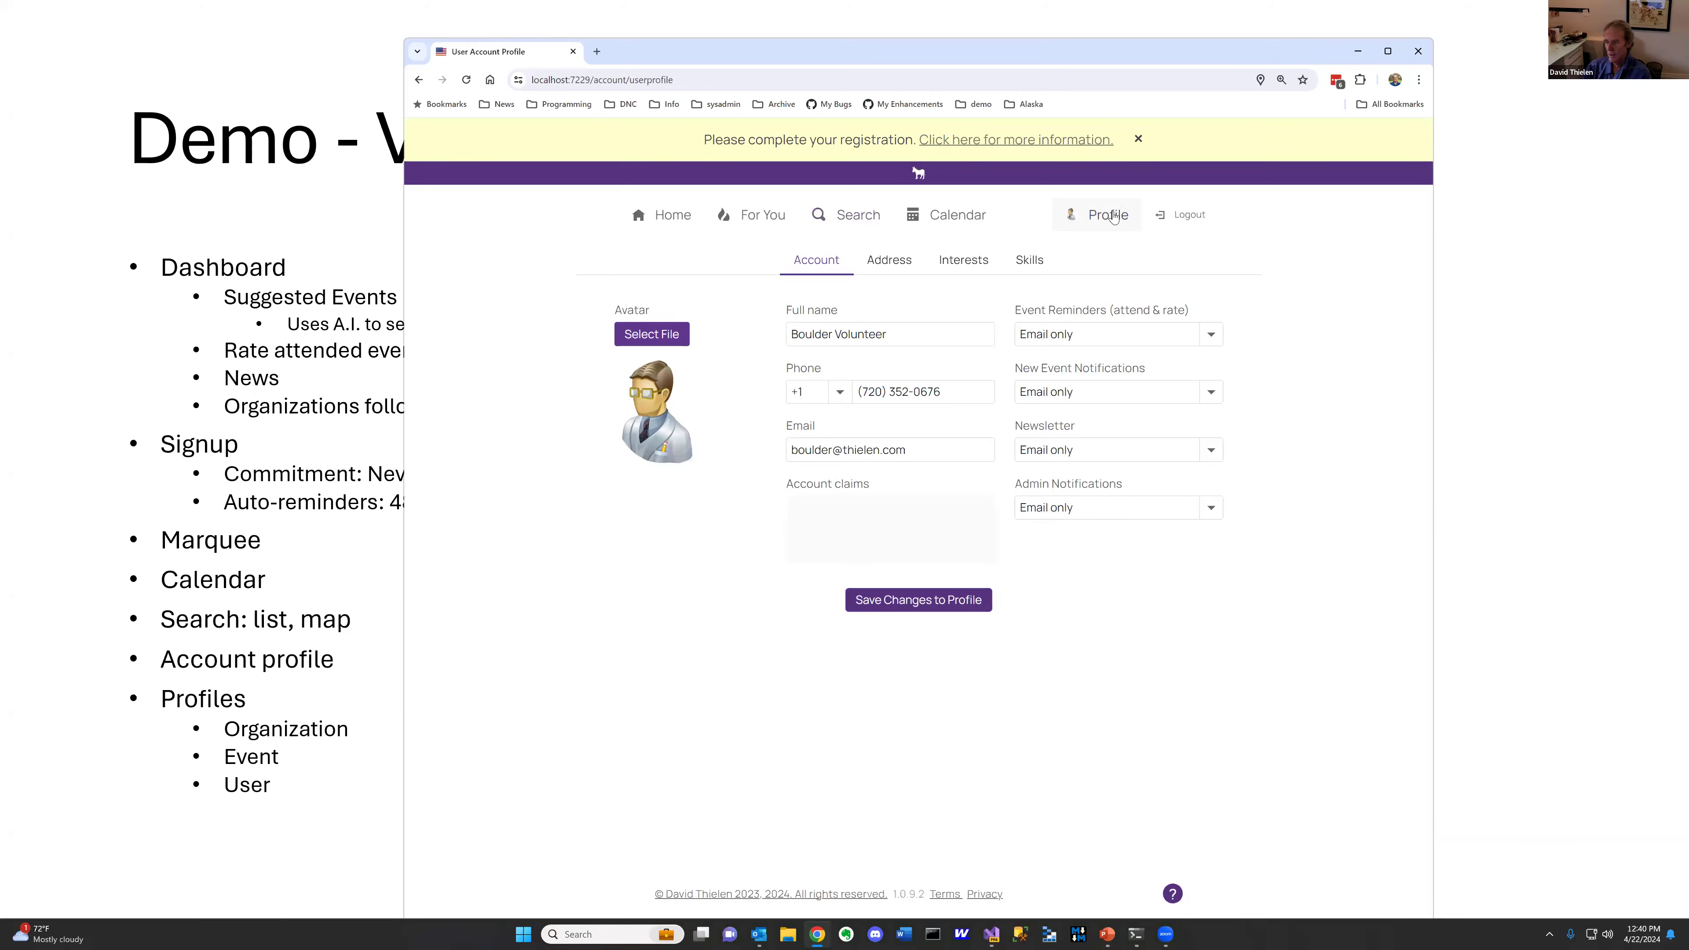
{"action": "left_click", "coordinate": [892, 260]}
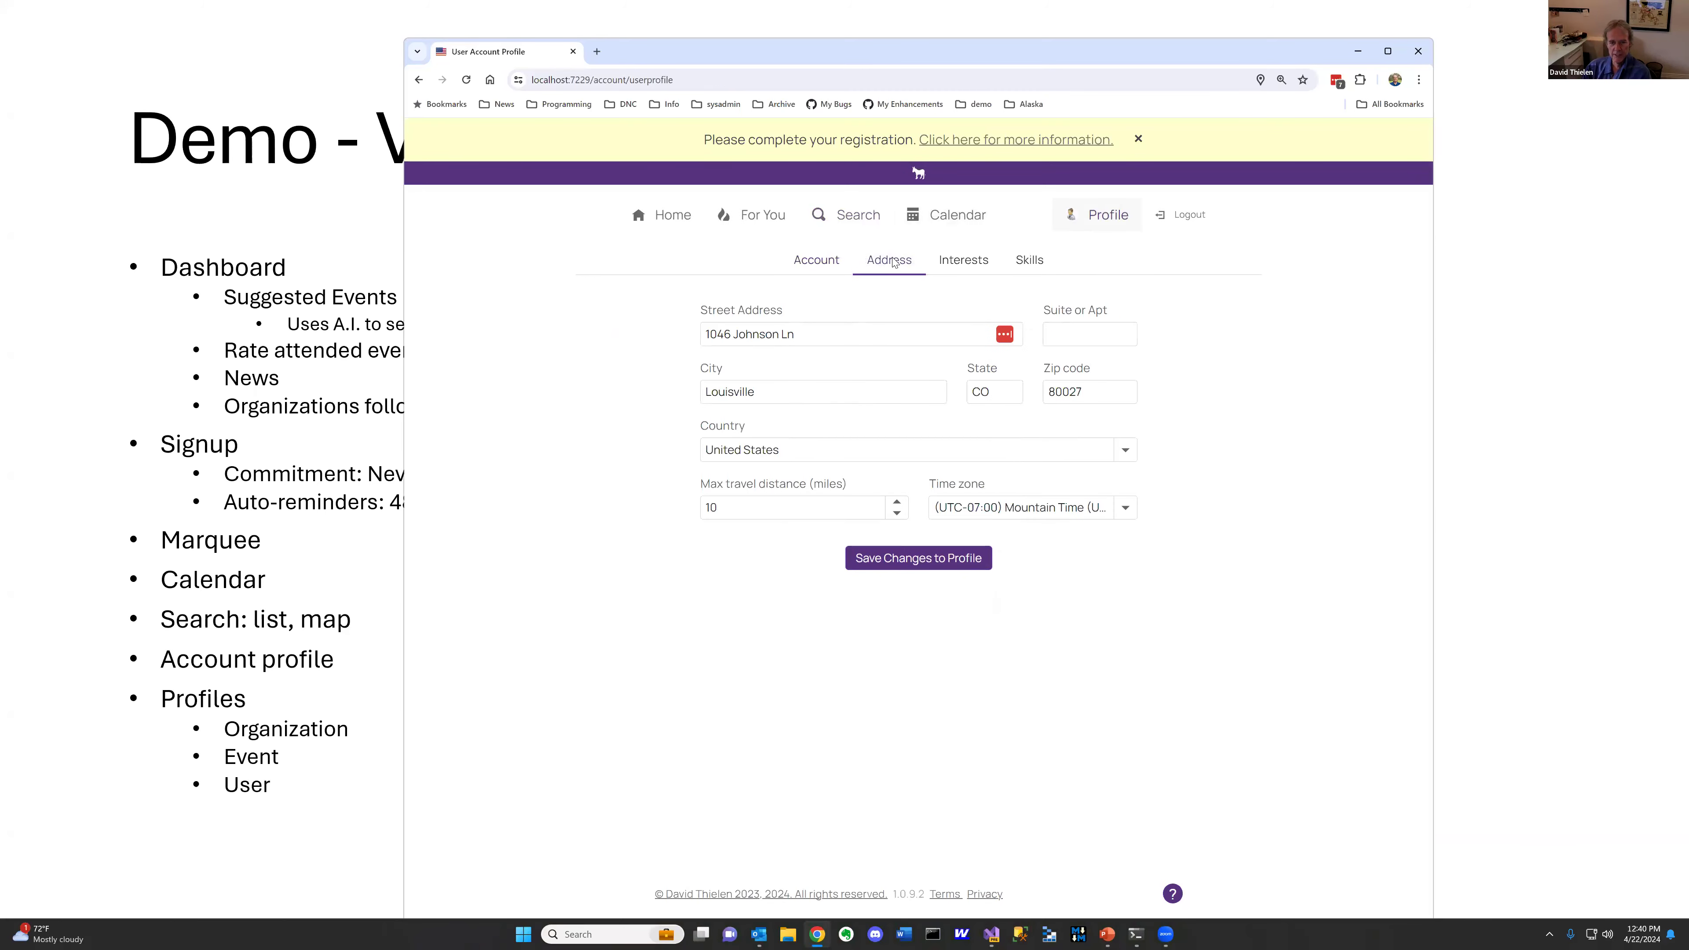
{"action": "left_click", "coordinate": [968, 266]}
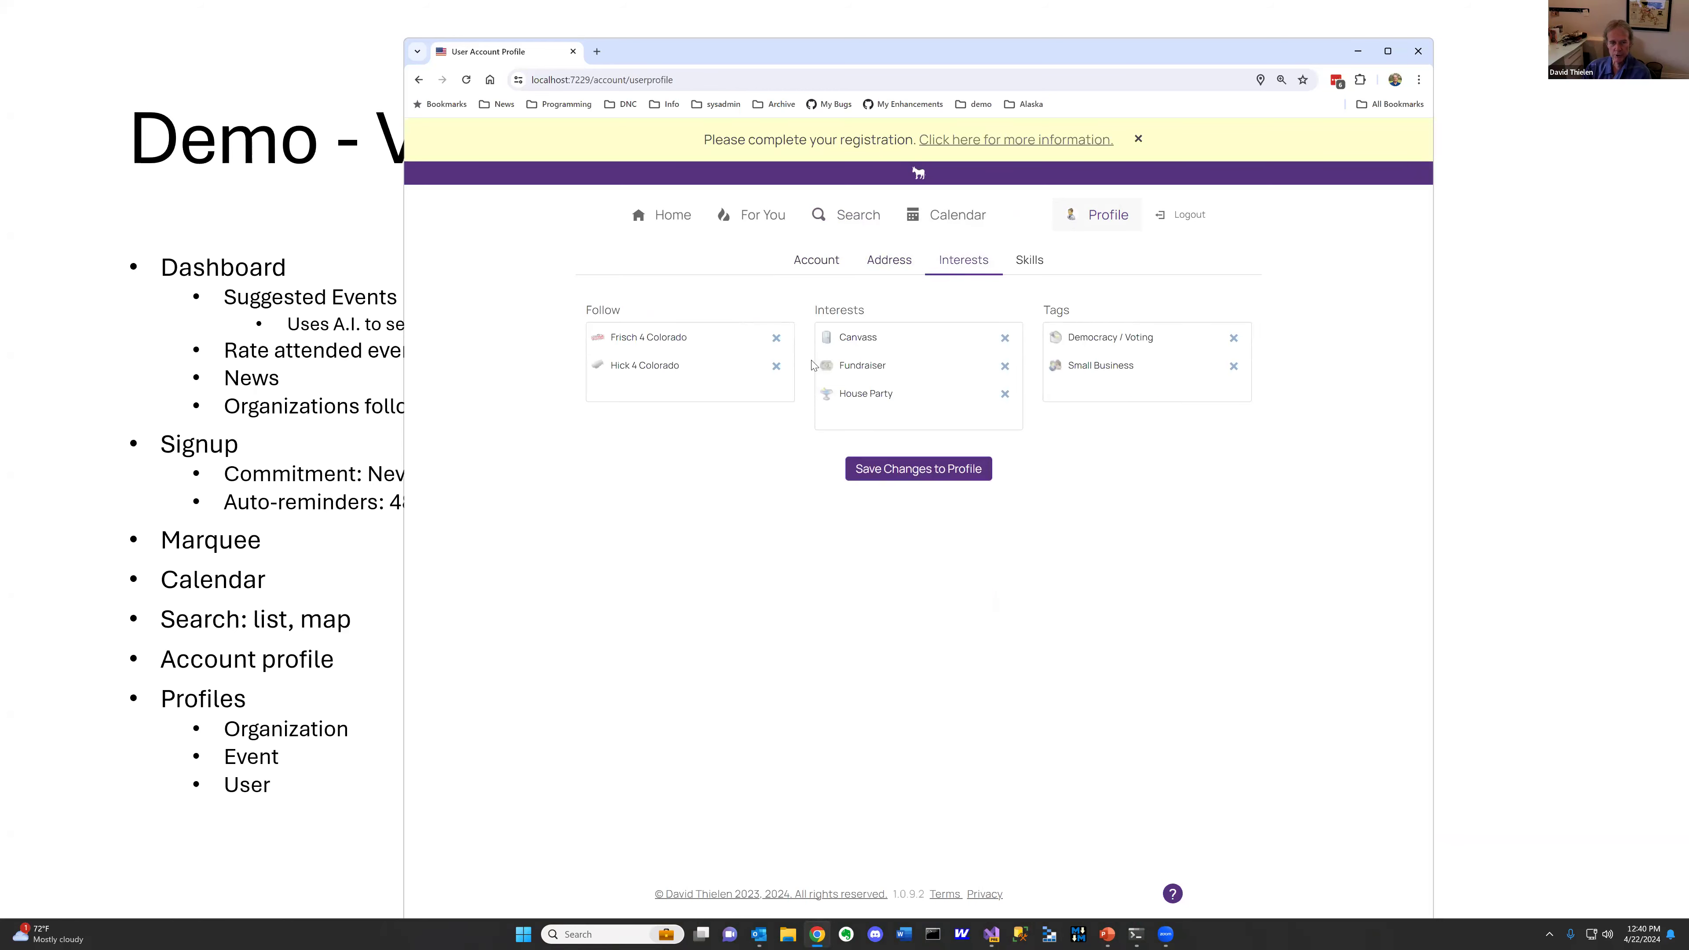
Browse the choices available for Follow, Interests and Tags in the profile
{"action": "left_click", "coordinate": [713, 384]}
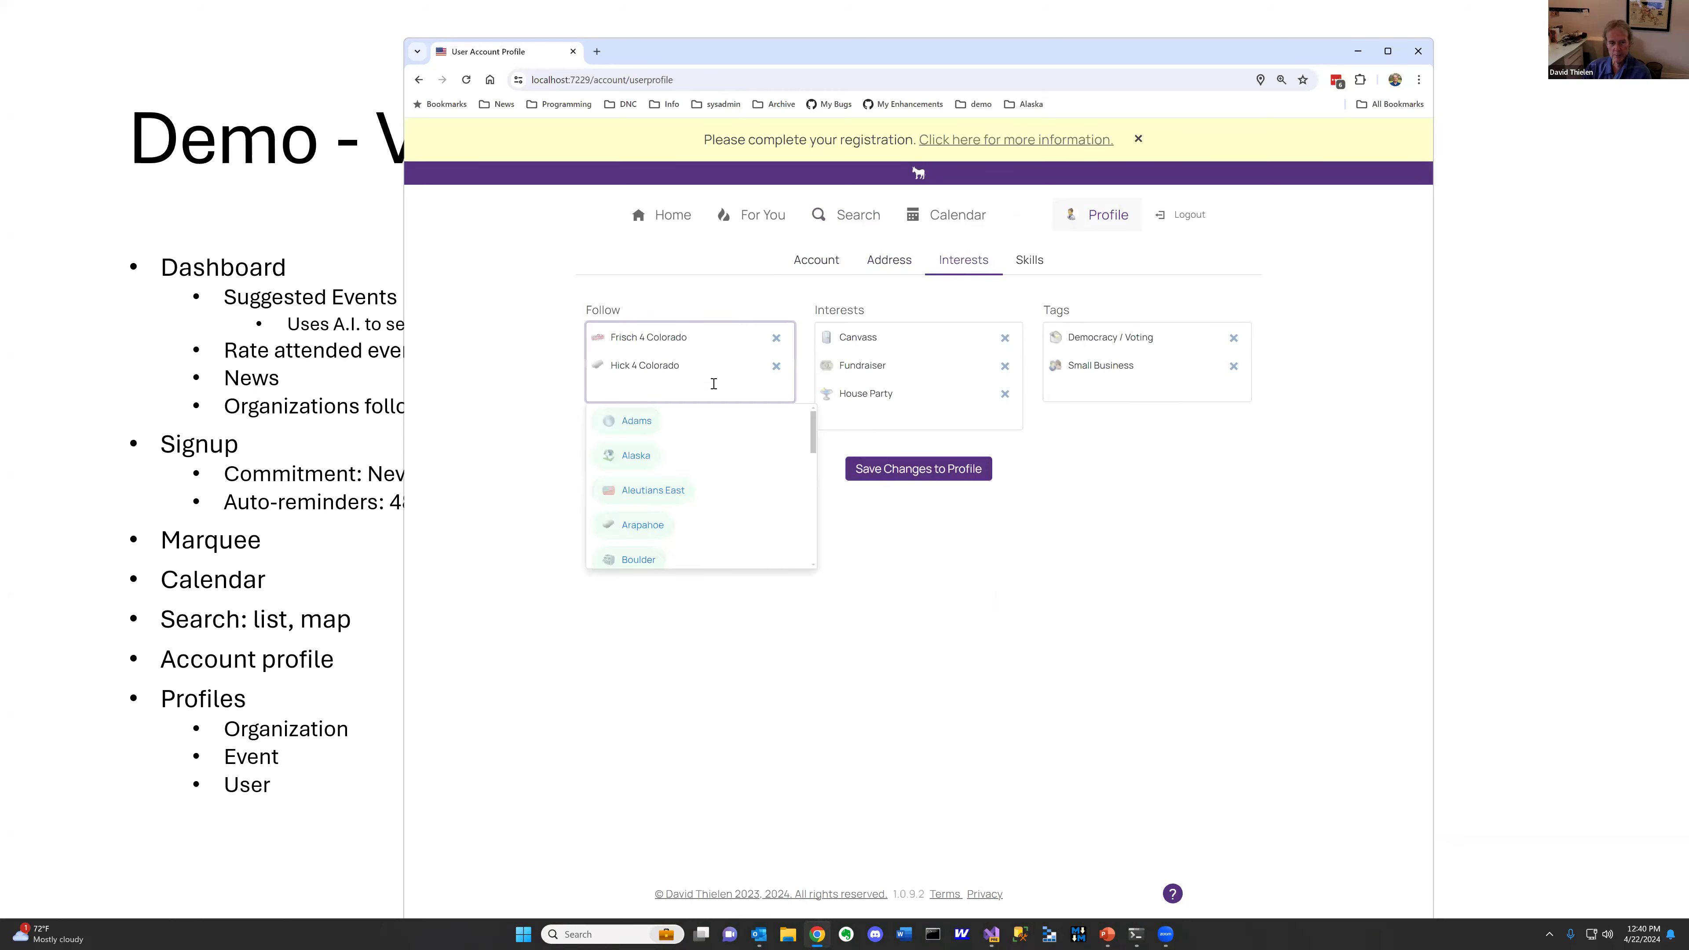
{"action": "left_click", "coordinate": [886, 408]}
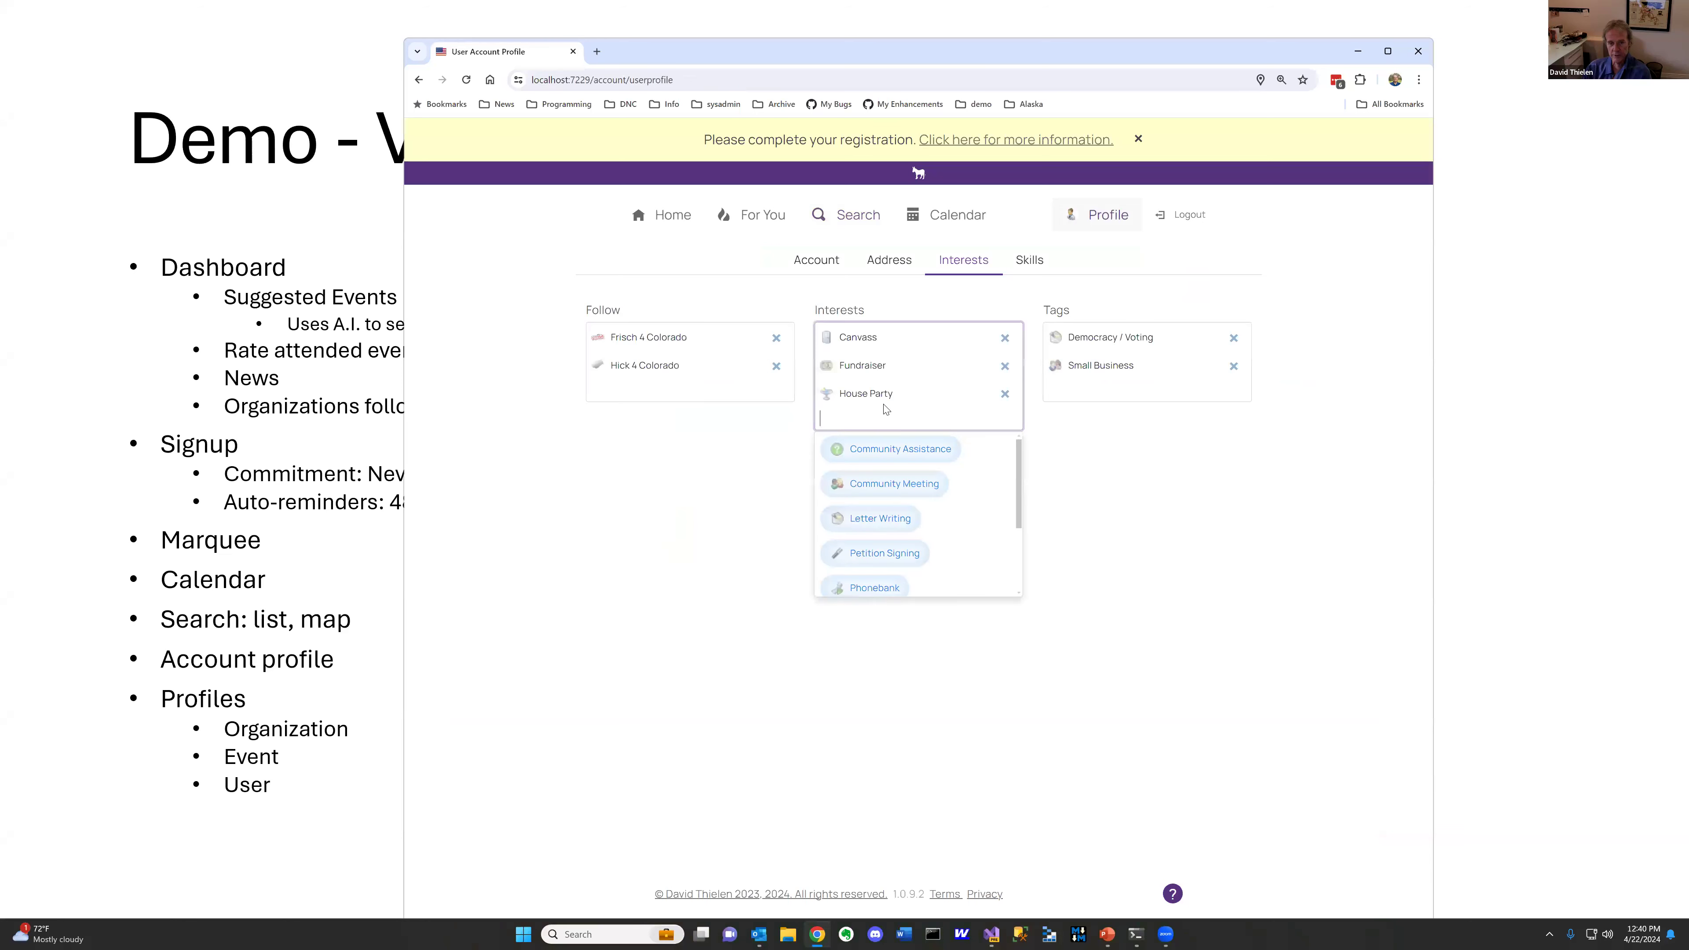
{"action": "left_click", "coordinate": [1119, 393]}
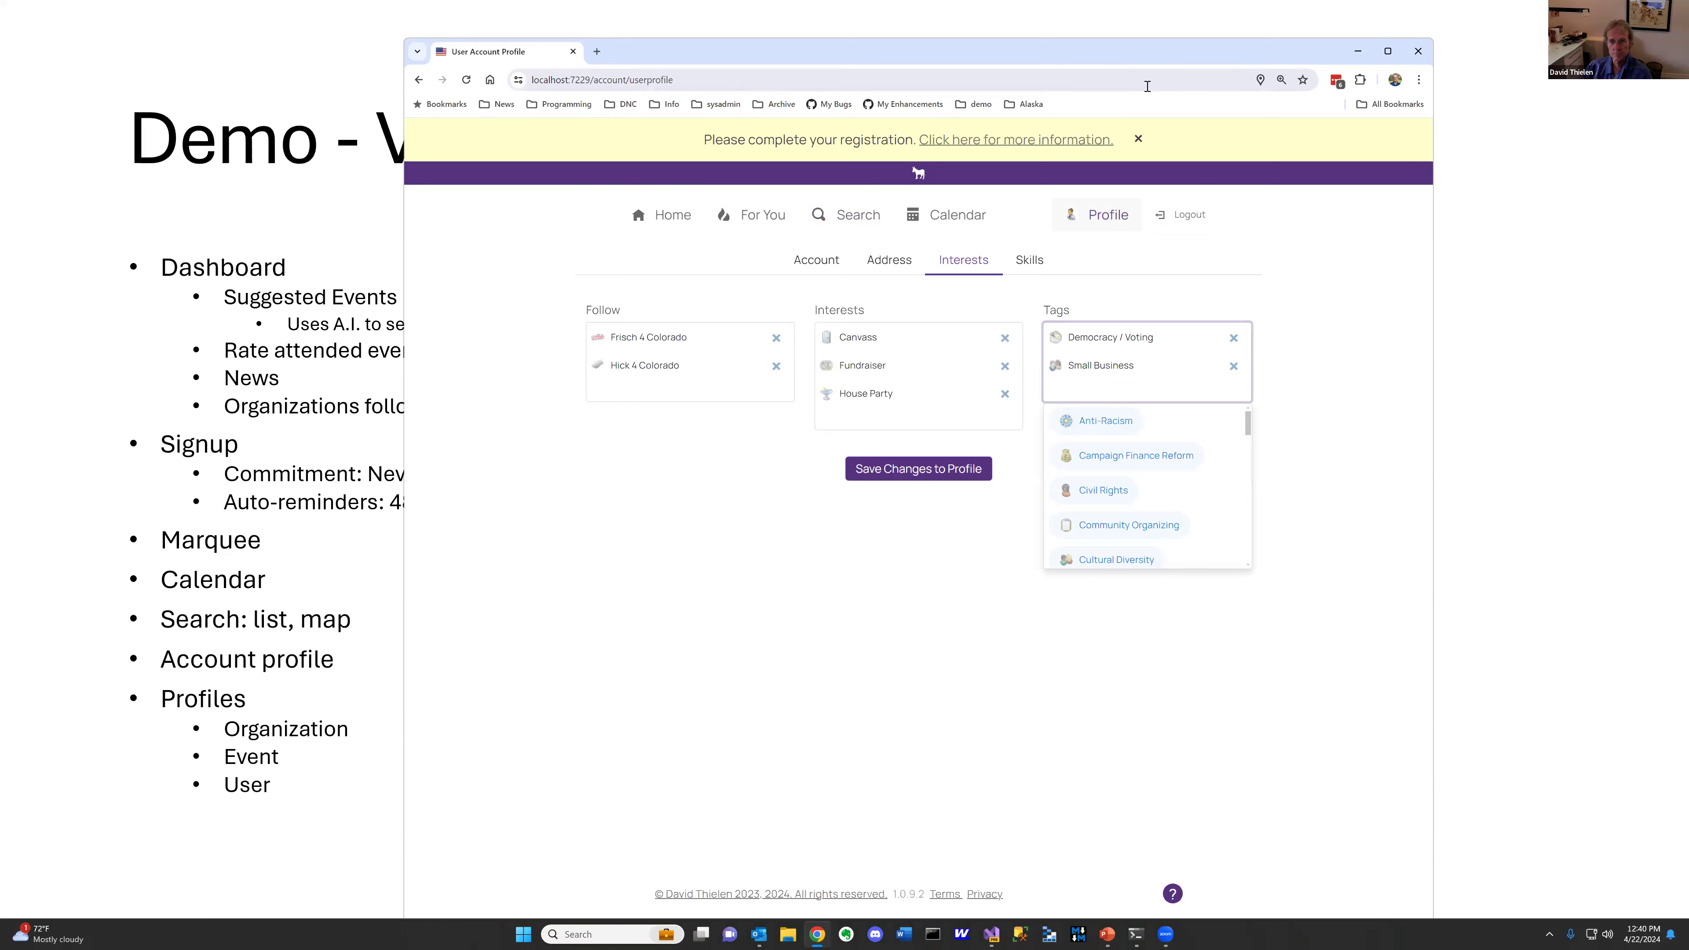
Try to open the bookmarked demo User Profile page, checking the debug session in Visual Studio before returning to the browser
{"action": "left_click", "coordinate": [975, 105]}
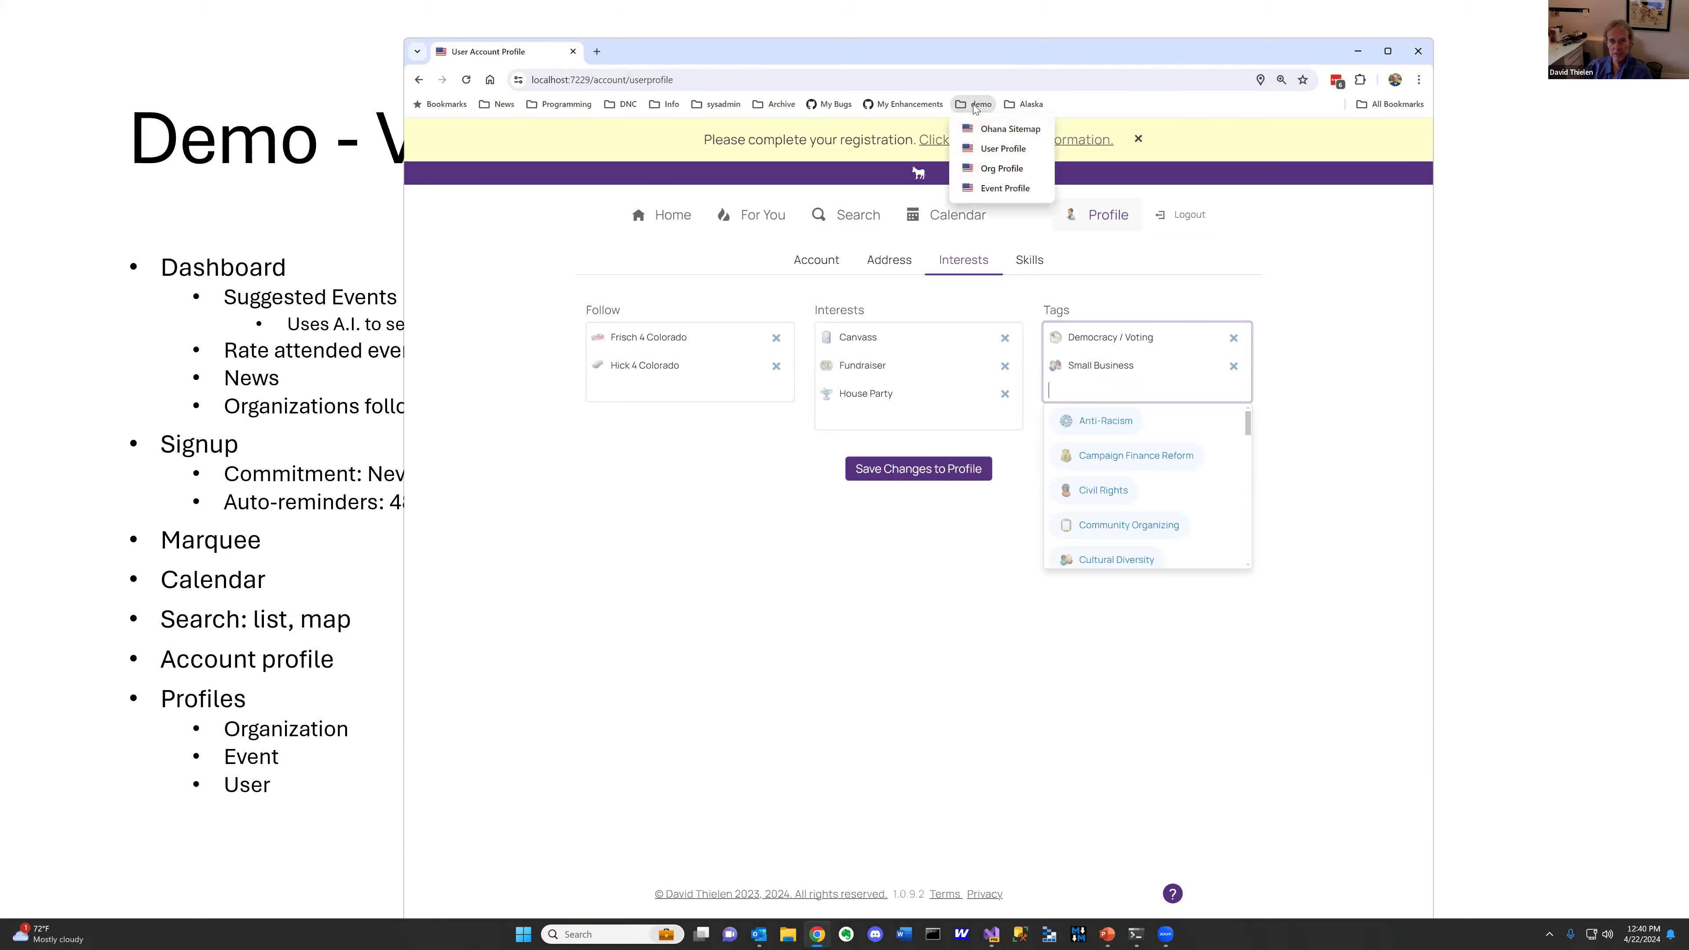
{"action": "left_click", "coordinate": [995, 149]}
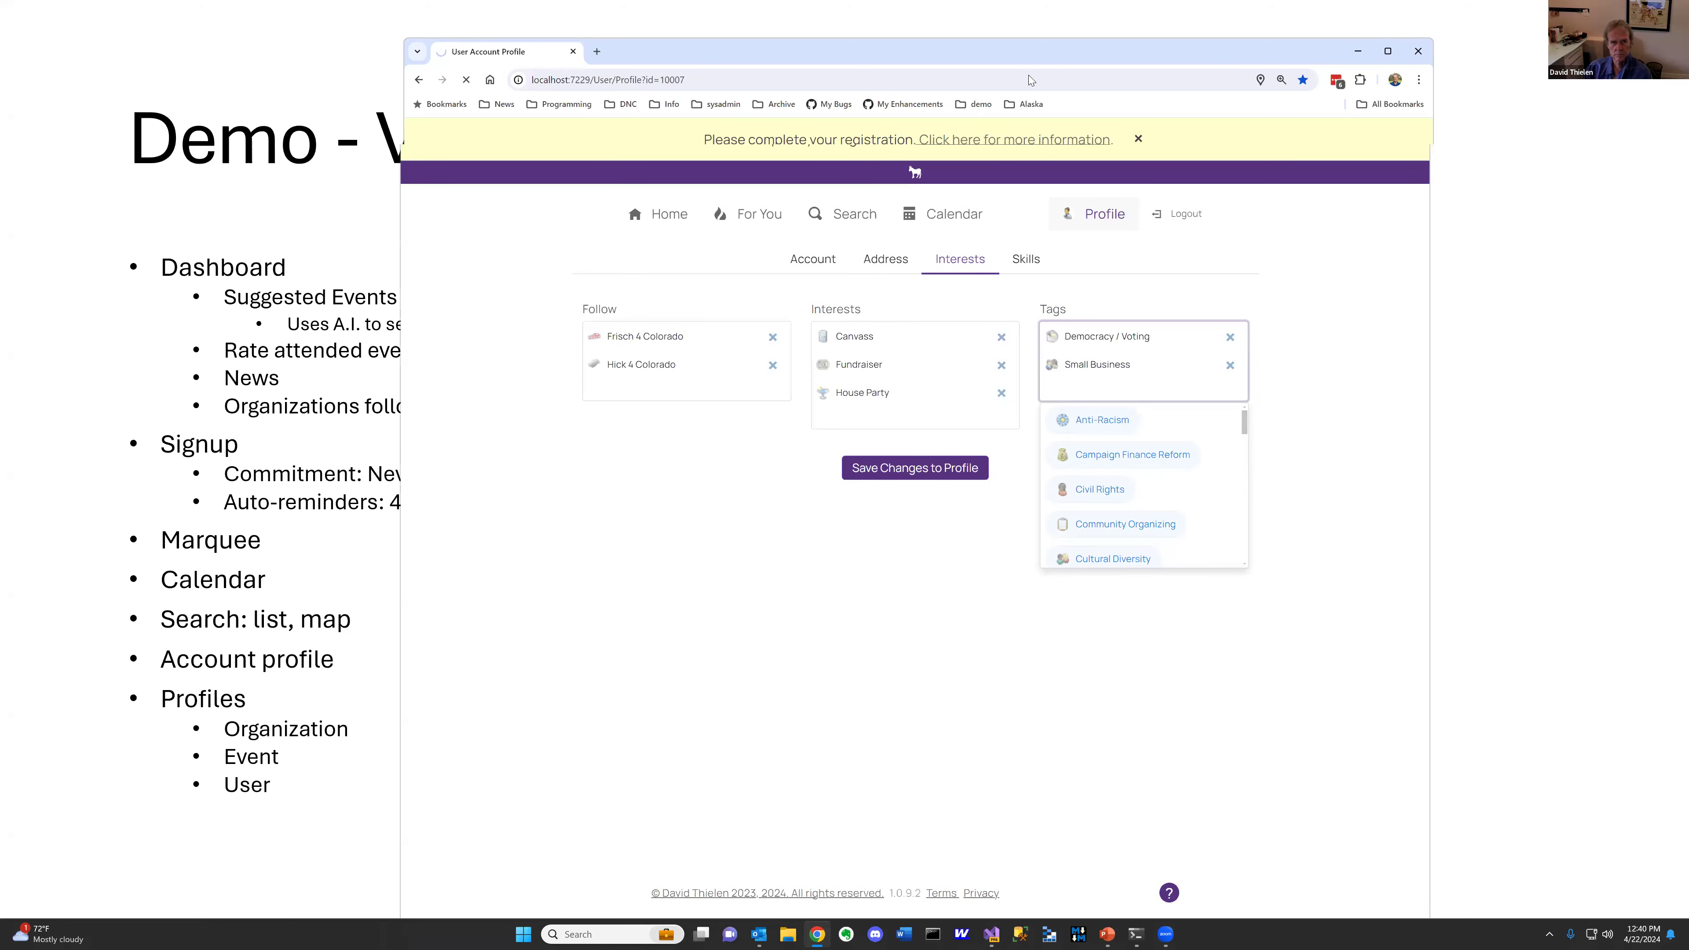
{"action": "left_click_drag", "start_coordinate": [1028, 53], "coordinate": [943, 43]}
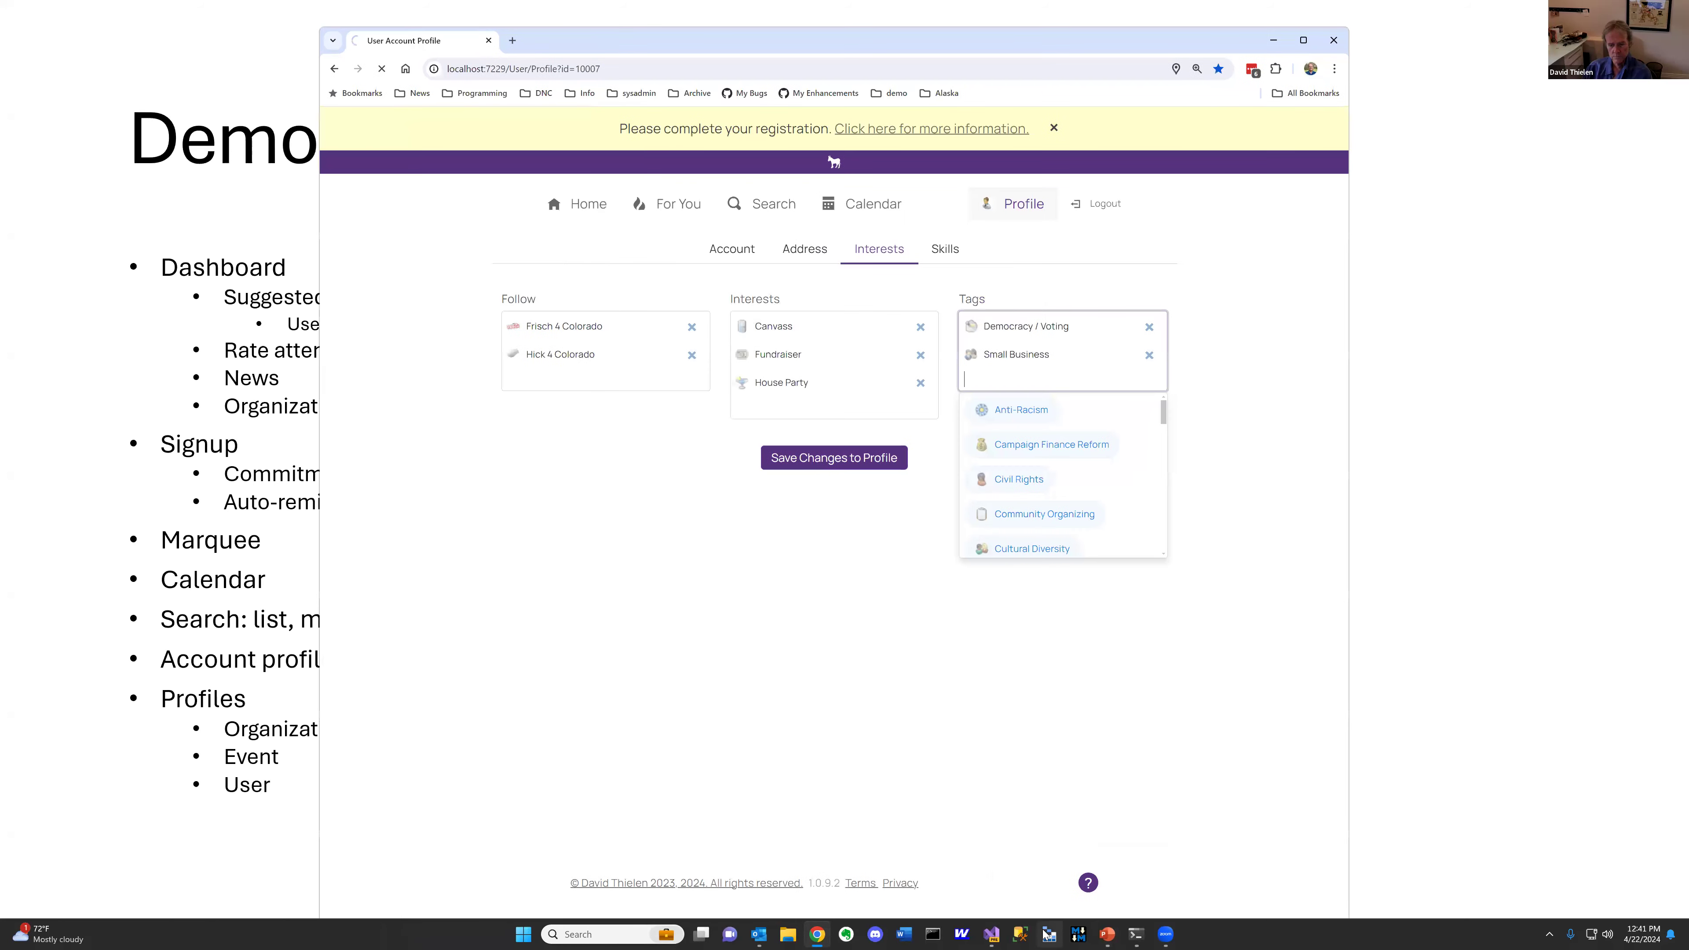
{"action": "left_click", "coordinate": [995, 936]}
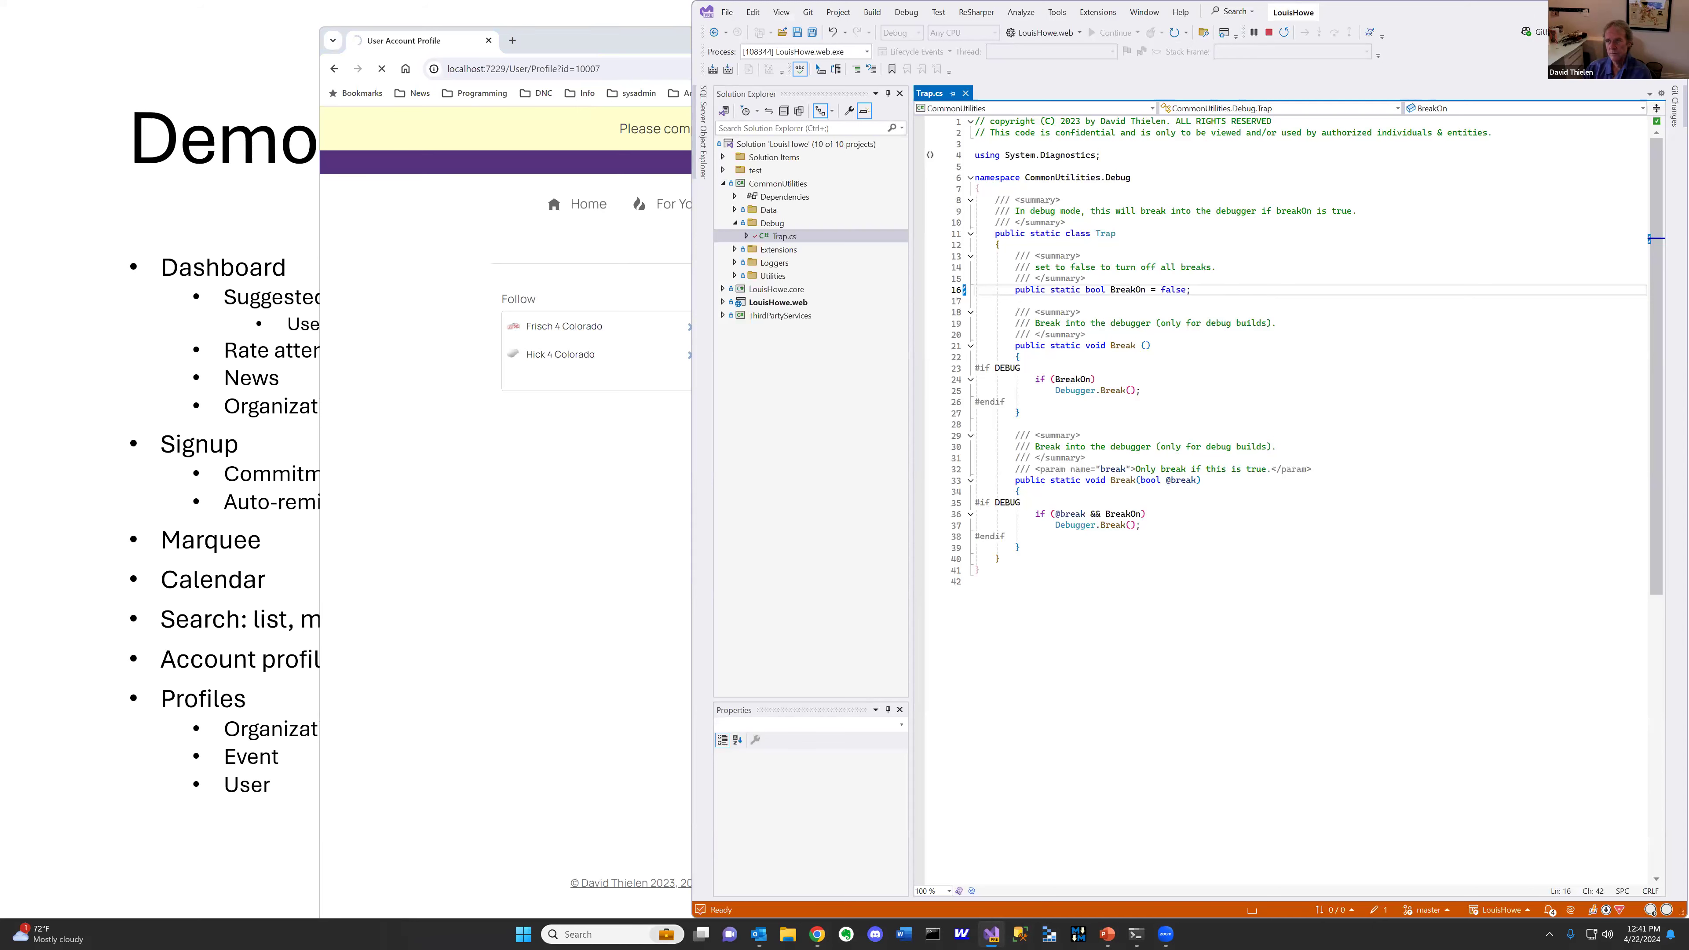
{"action": "key", "text": "alt+Tab"}
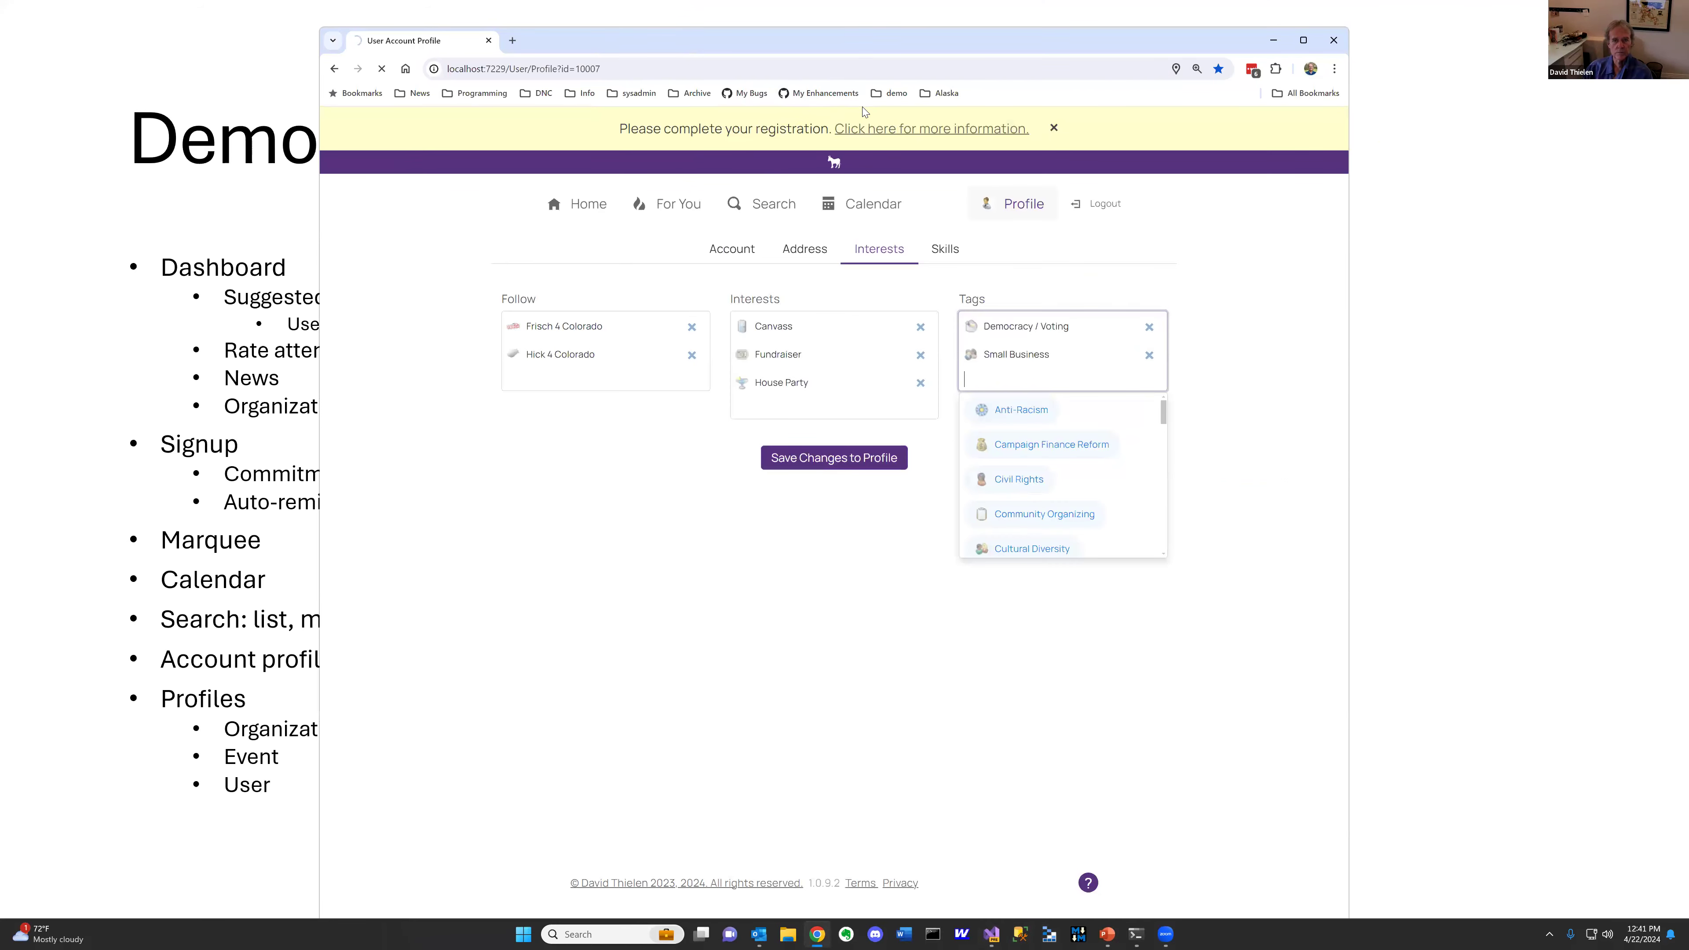
Open the bookmarked demo Org Profile page and look through the Frisch 4 Colorado organization profile
{"action": "left_click", "coordinate": [897, 93]}
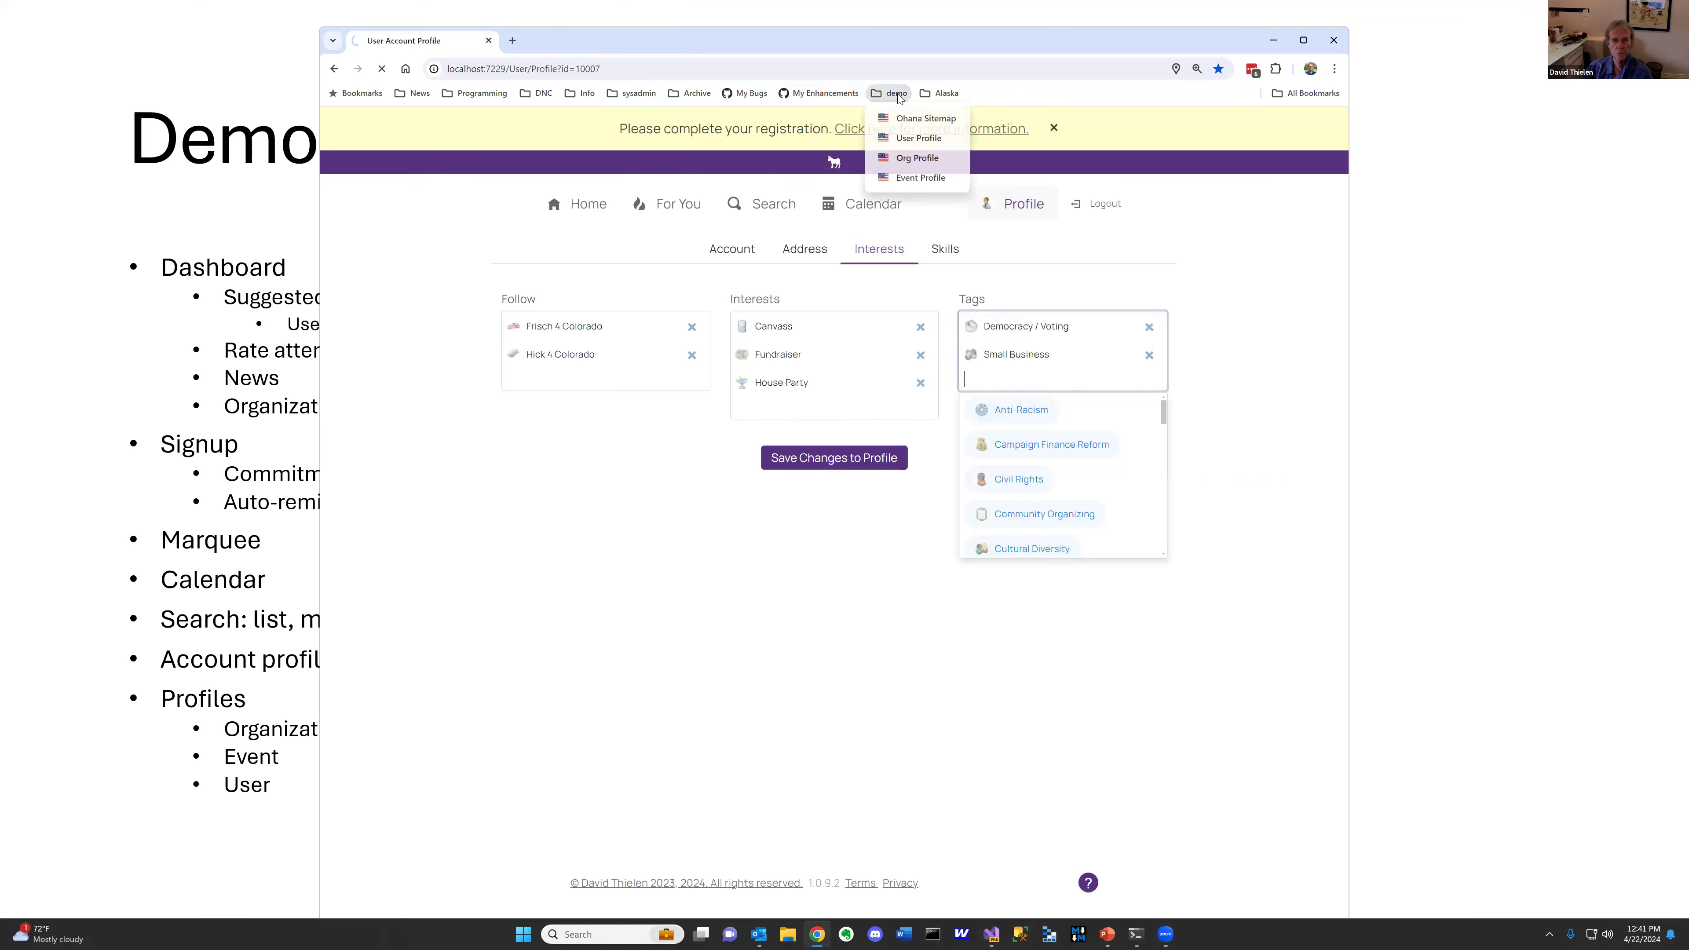
{"action": "left_click", "coordinate": [917, 160]}
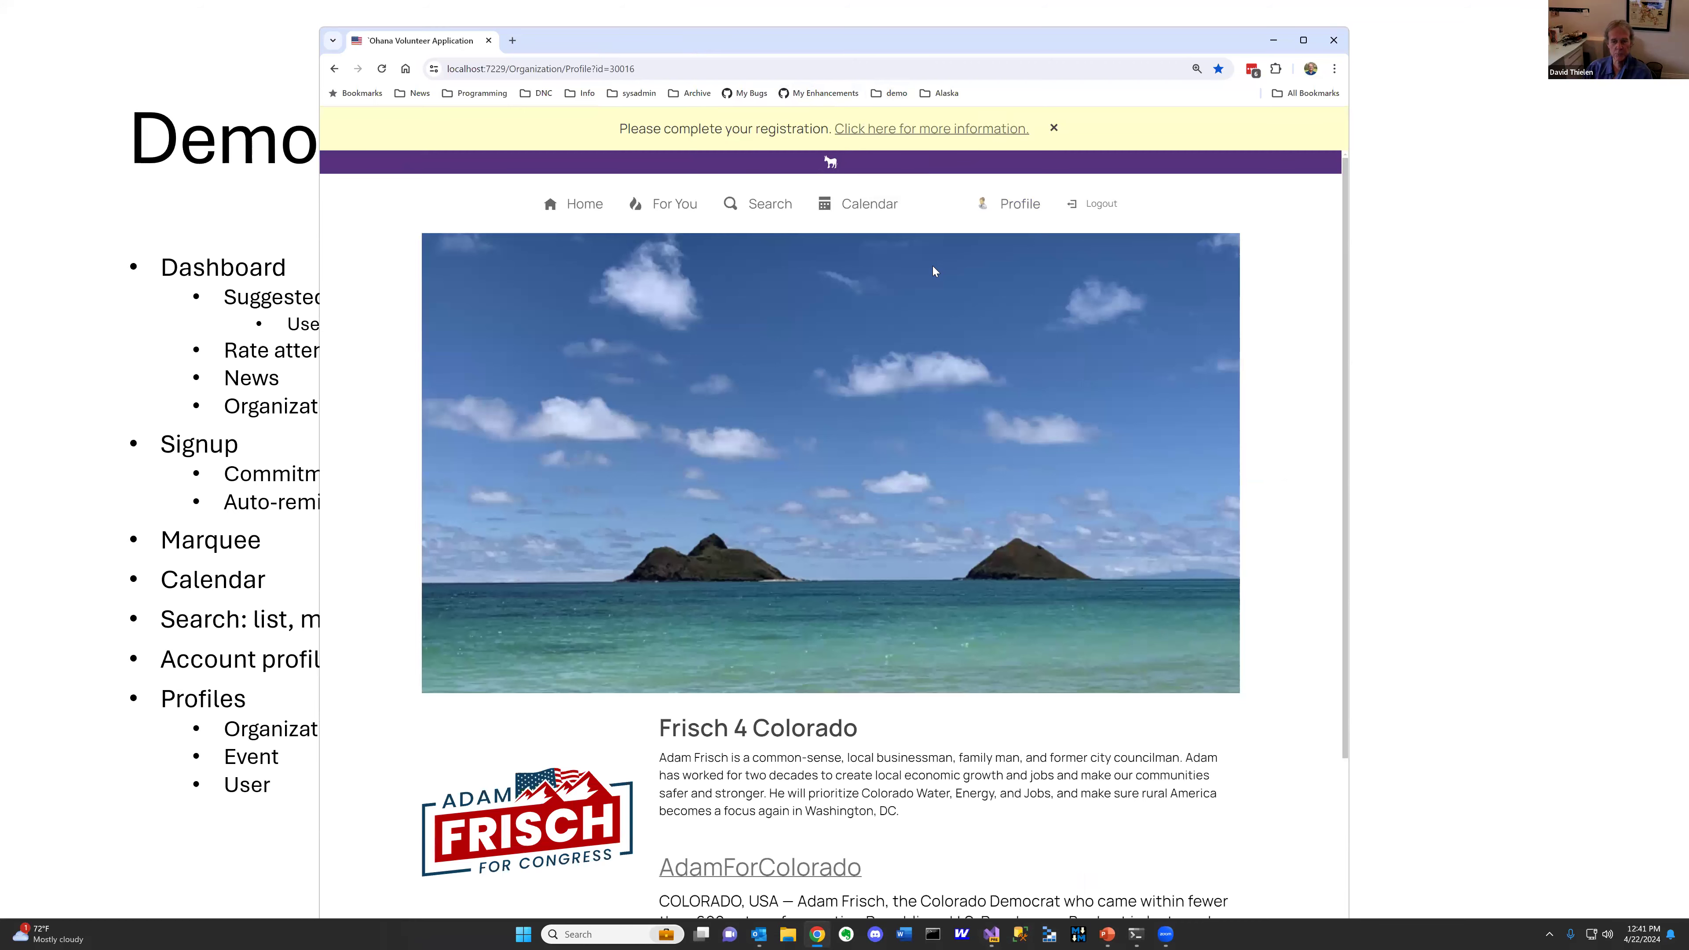
{"action": "scroll", "coordinate": [1273, 440], "scroll_direction": "down", "scroll_amount": 3}
{"action": "scroll", "coordinate": [1274, 439], "scroll_direction": "up", "scroll_amount": 3}
Open the bookmarked demo Event Profile page and look through the Door to door - Glenwood Springs event
{"action": "left_click", "coordinate": [891, 93]}
{"action": "left_click", "coordinate": [920, 178]}
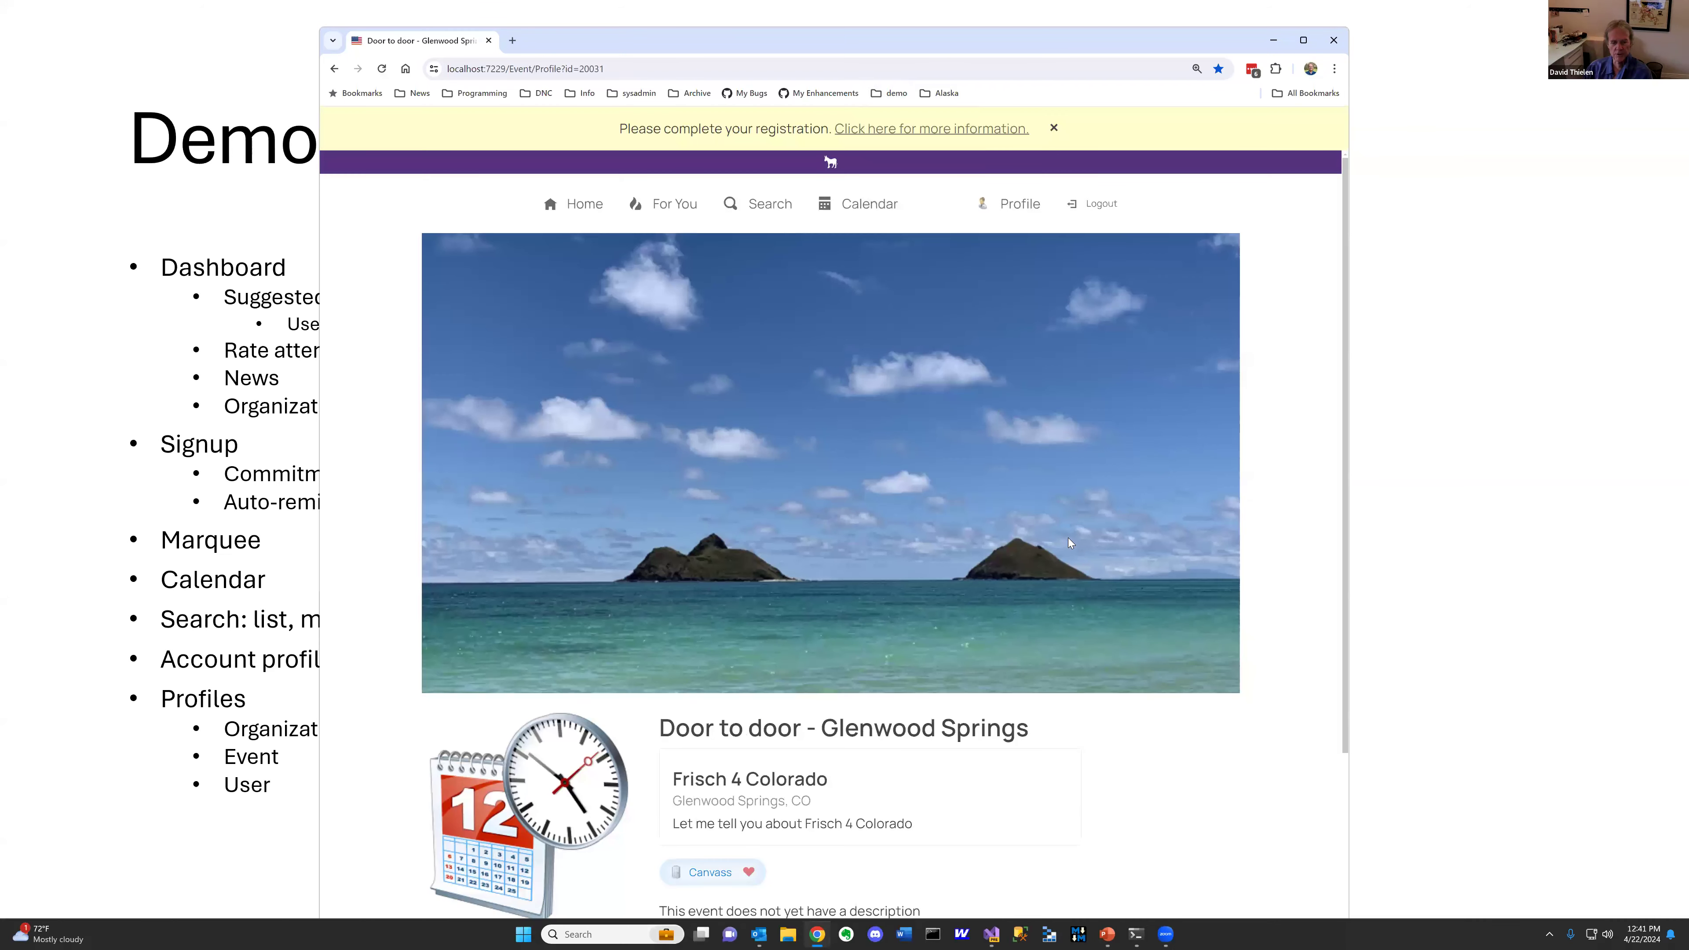
{"action": "scroll", "coordinate": [1064, 546], "scroll_direction": "down", "scroll_amount": 3}
{"action": "scroll", "coordinate": [1064, 545], "scroll_direction": "up", "scroll_amount": 3}
Log out and log in as a different user with the saved e-mail and account password, selecting Remember me
{"action": "left_click", "coordinate": [1095, 207]}
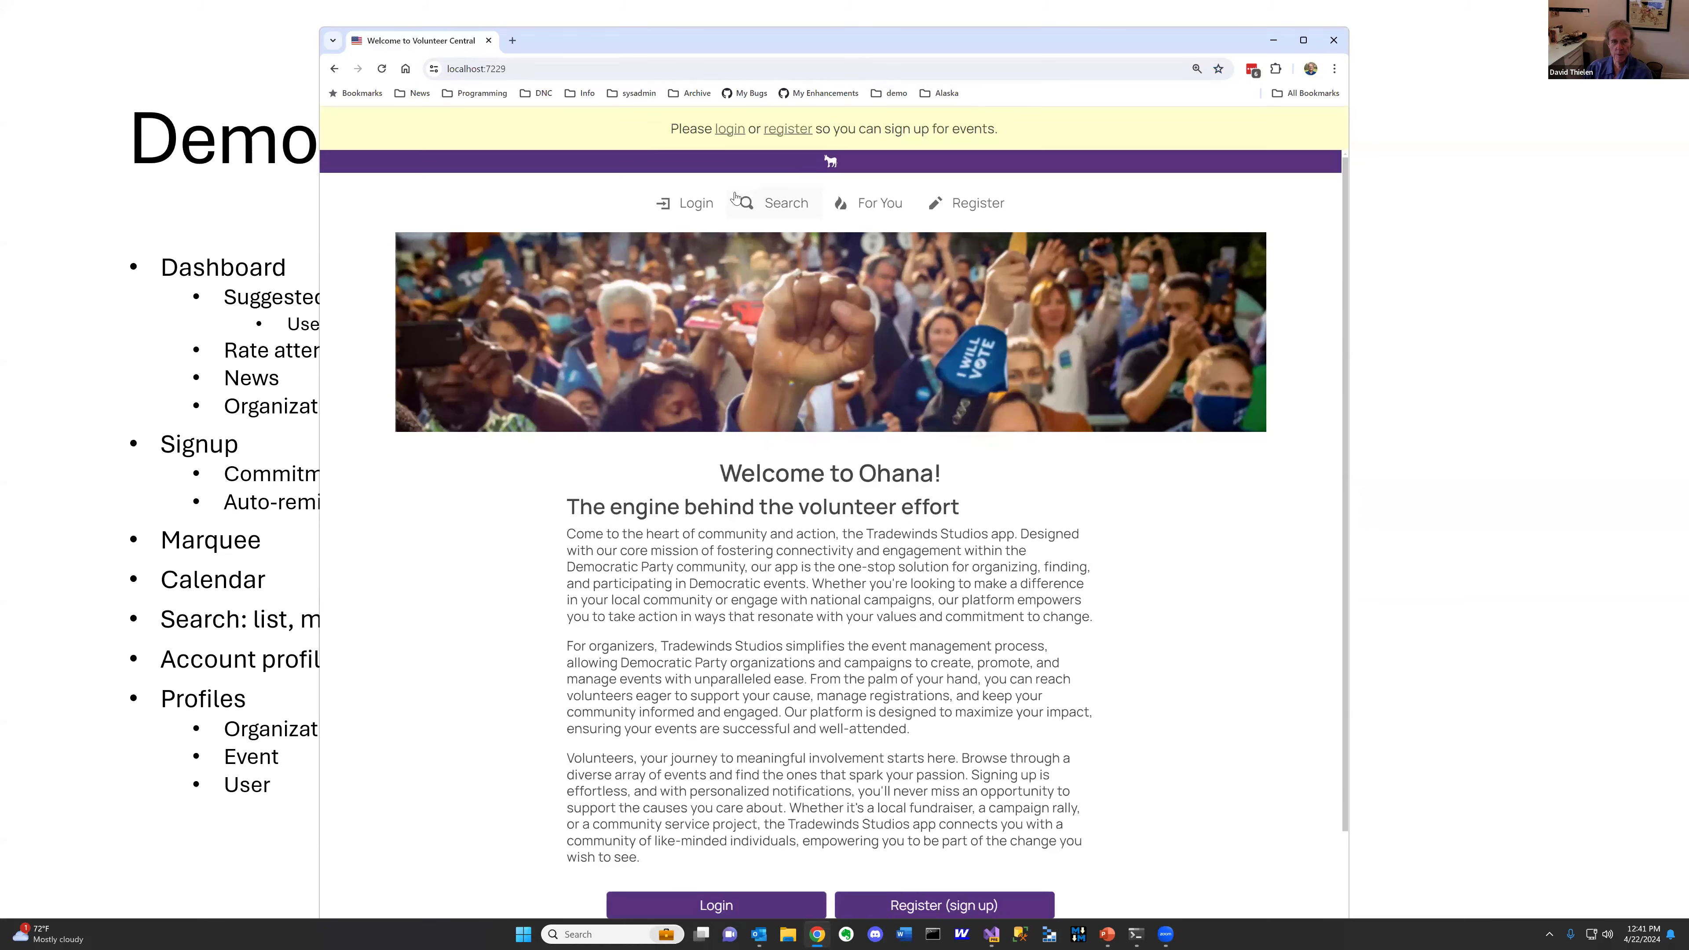
{"action": "left_click", "coordinate": [685, 205]}
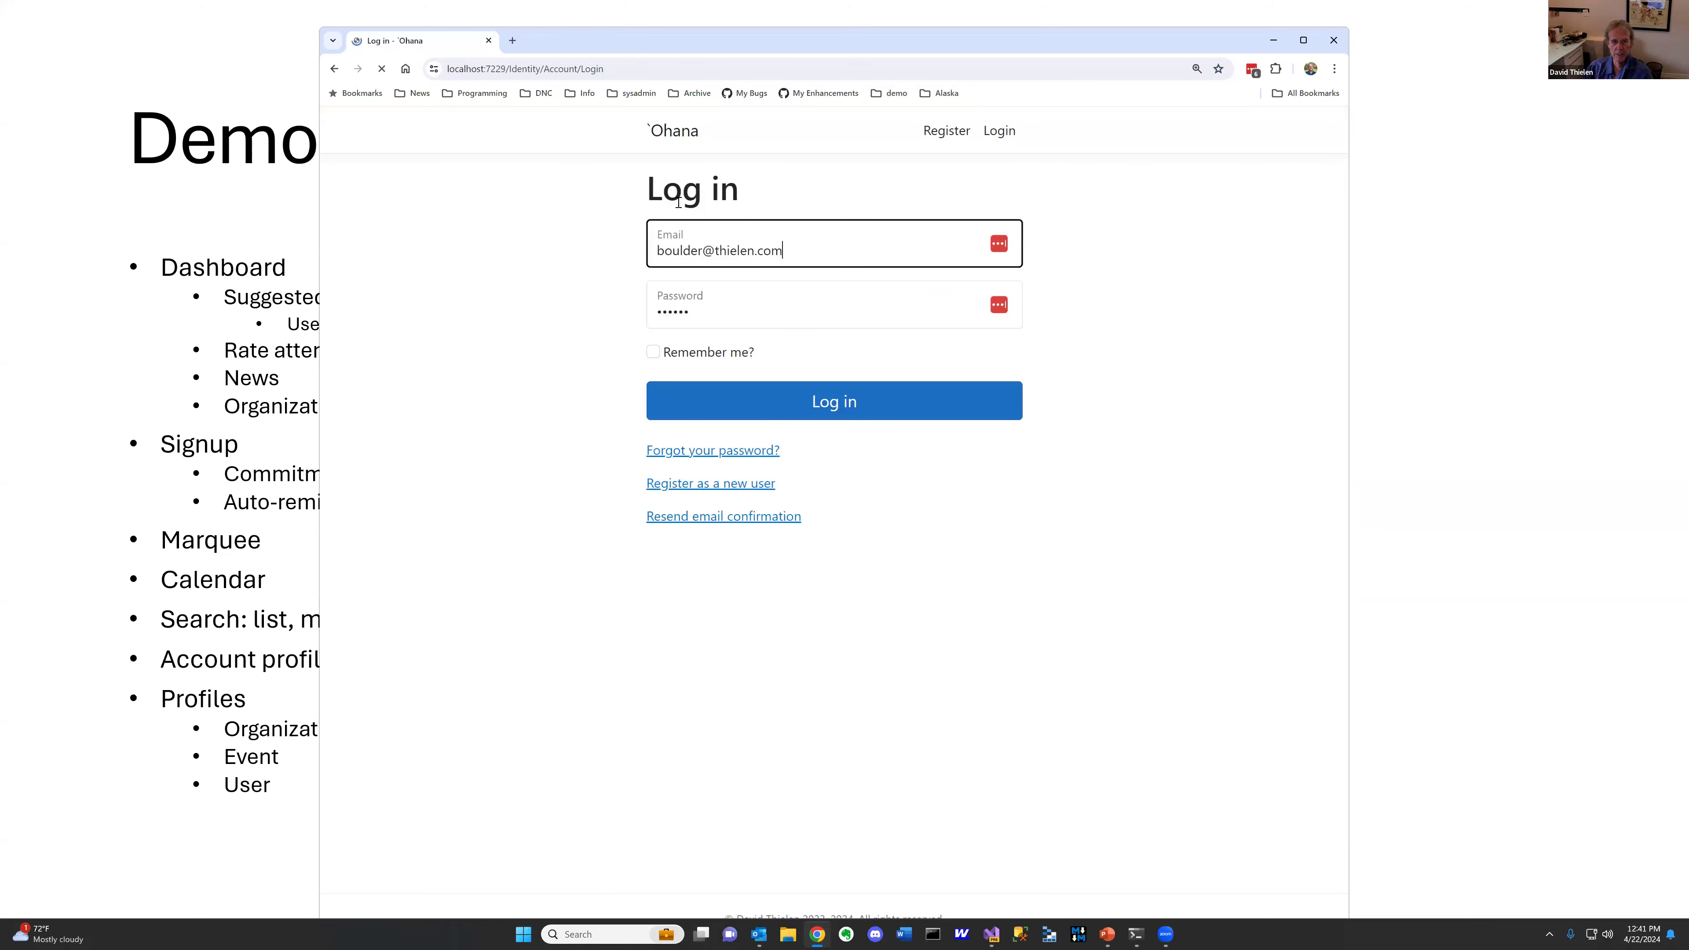
{"action": "triple_click", "coordinate": [787, 248]}
{"action": "type", "text": "hick"}
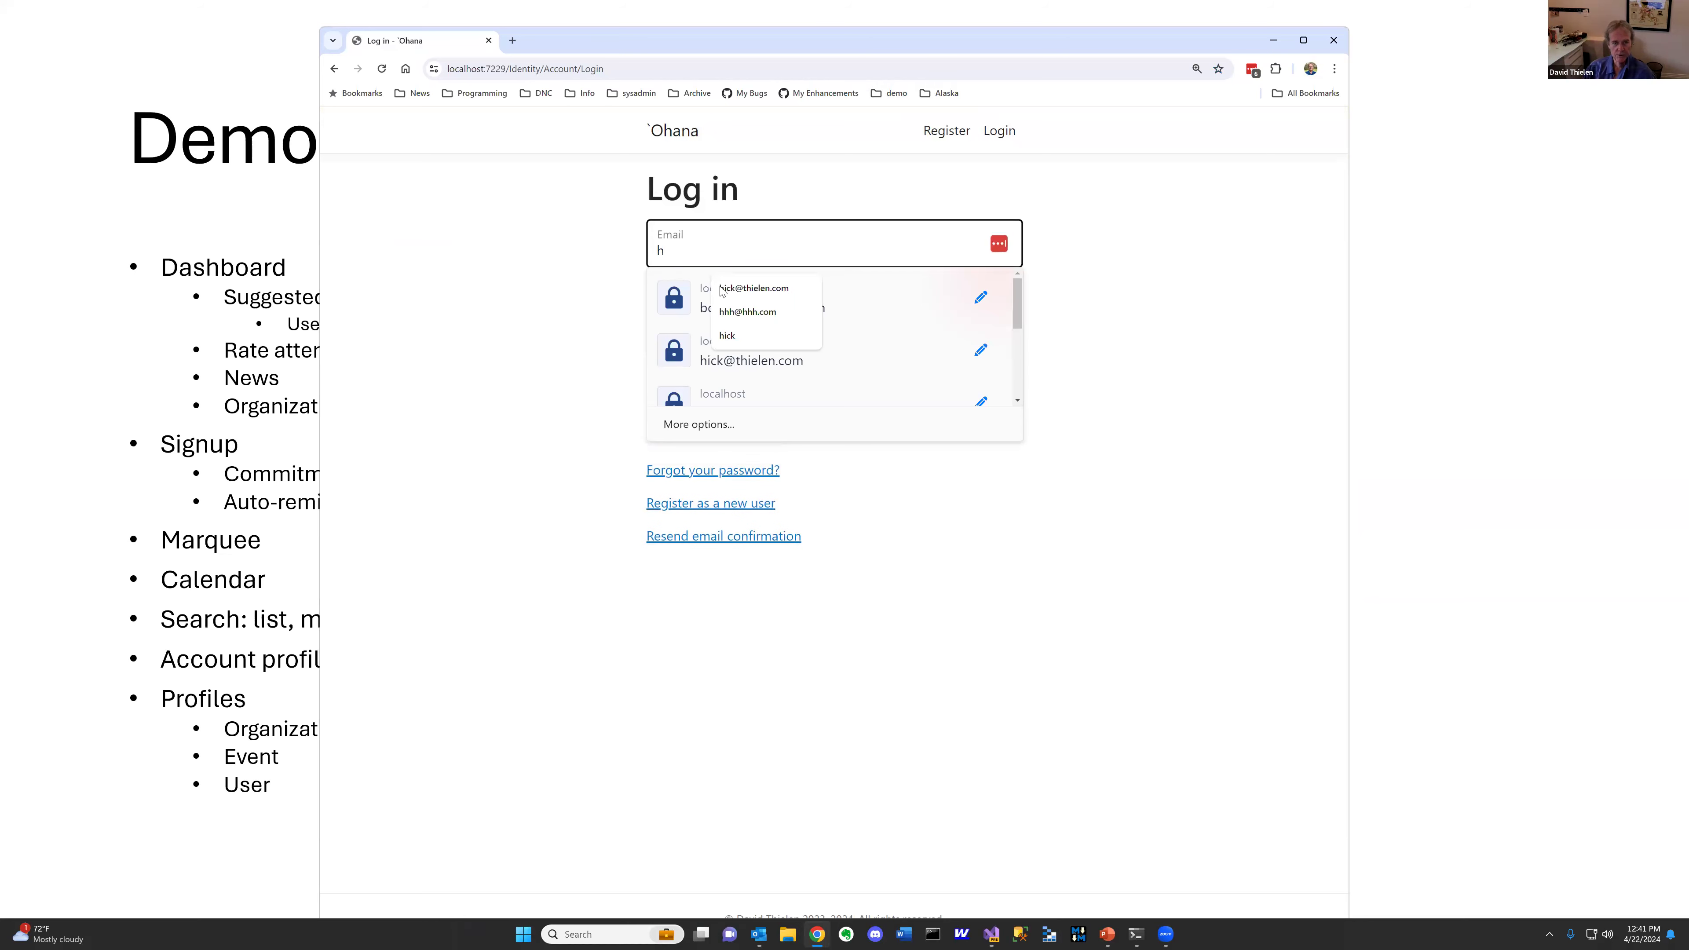
{"action": "left_click", "coordinate": [721, 290]}
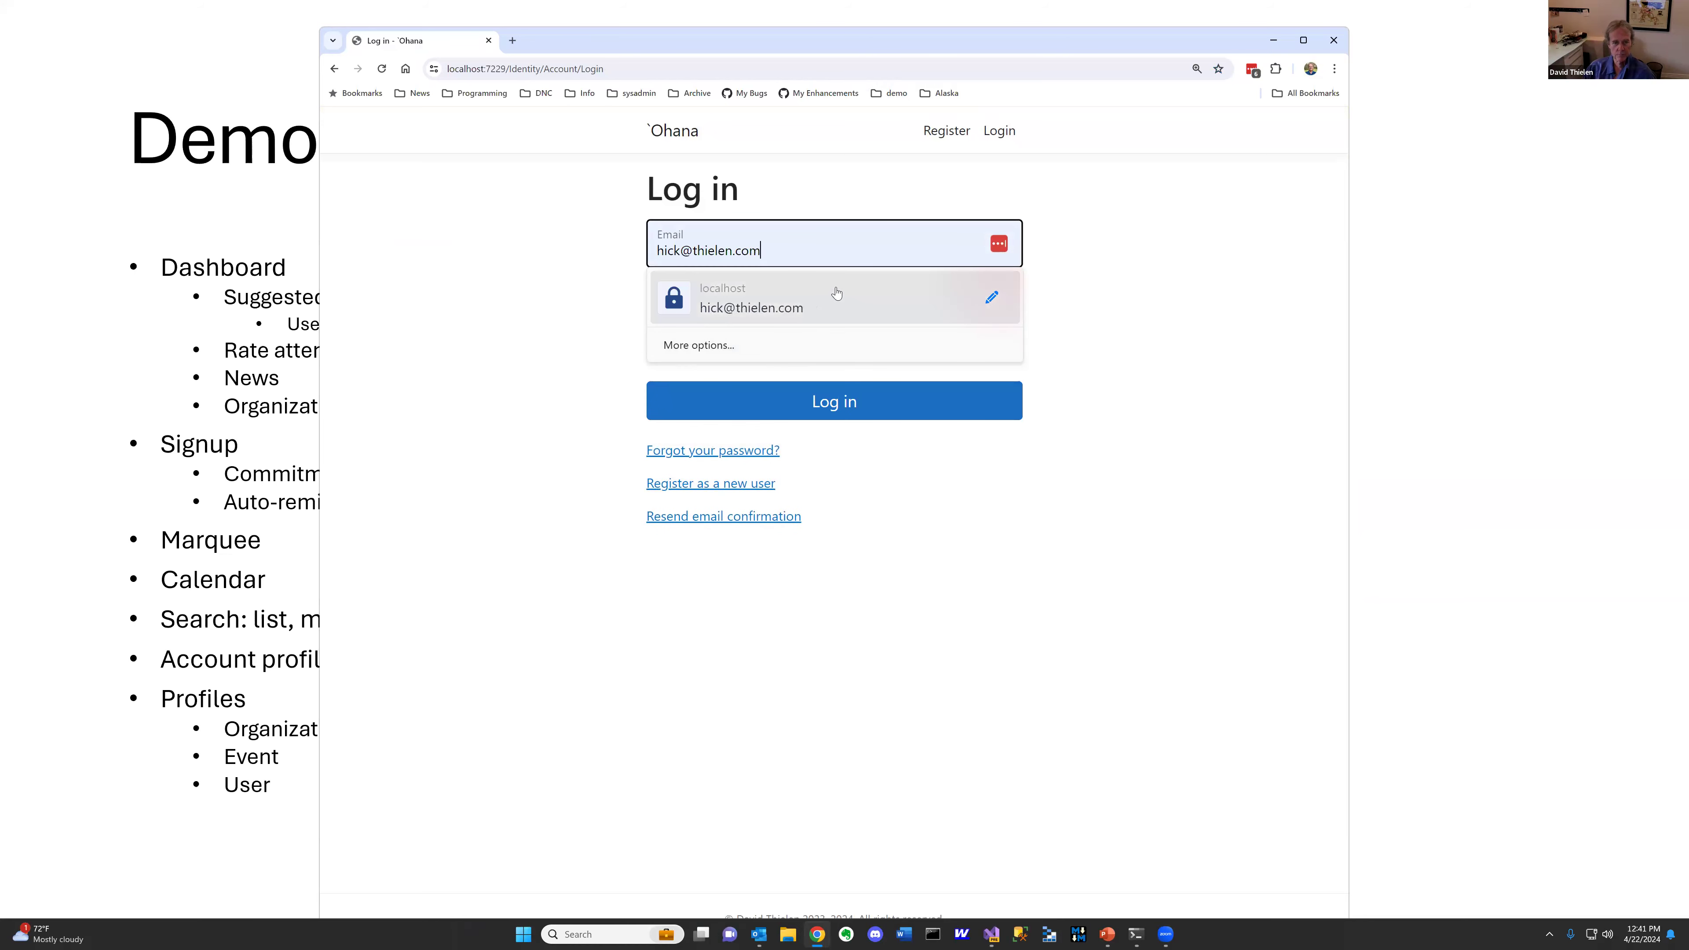
{"action": "left_click", "coordinate": [836, 293]}
{"action": "left_click", "coordinate": [654, 352]}
{"action": "left_click", "coordinate": [739, 408]}
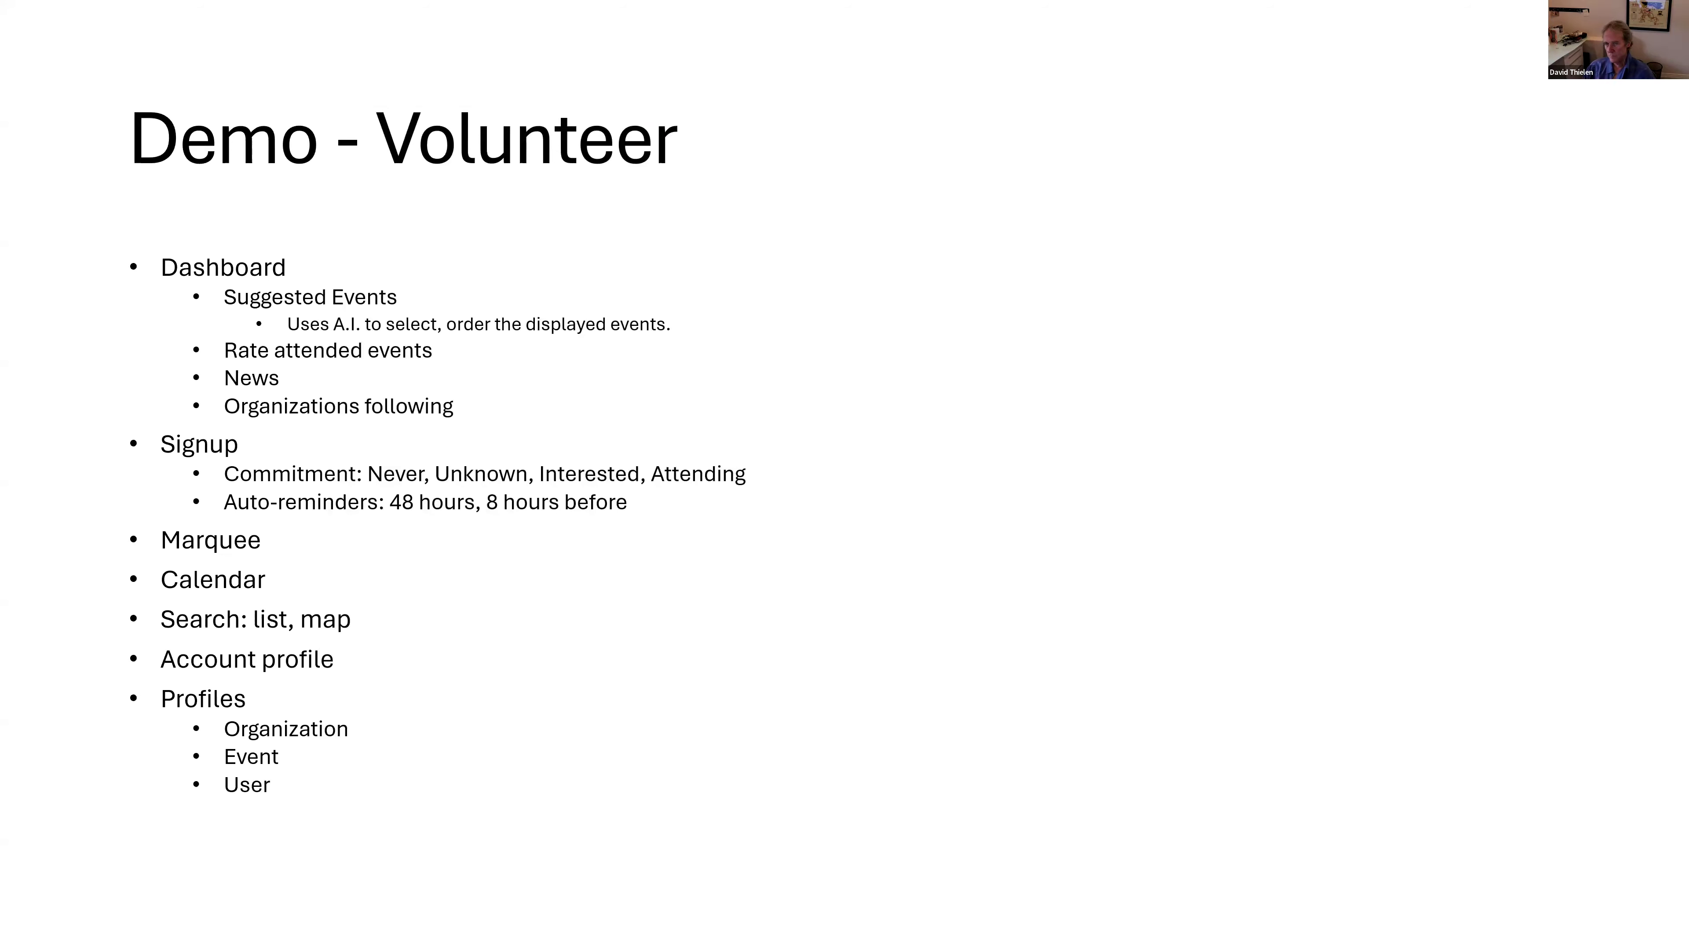
Advance the PowerPoint slideshow to the Demo Manager slide
{"action": "key", "text": "Right"}
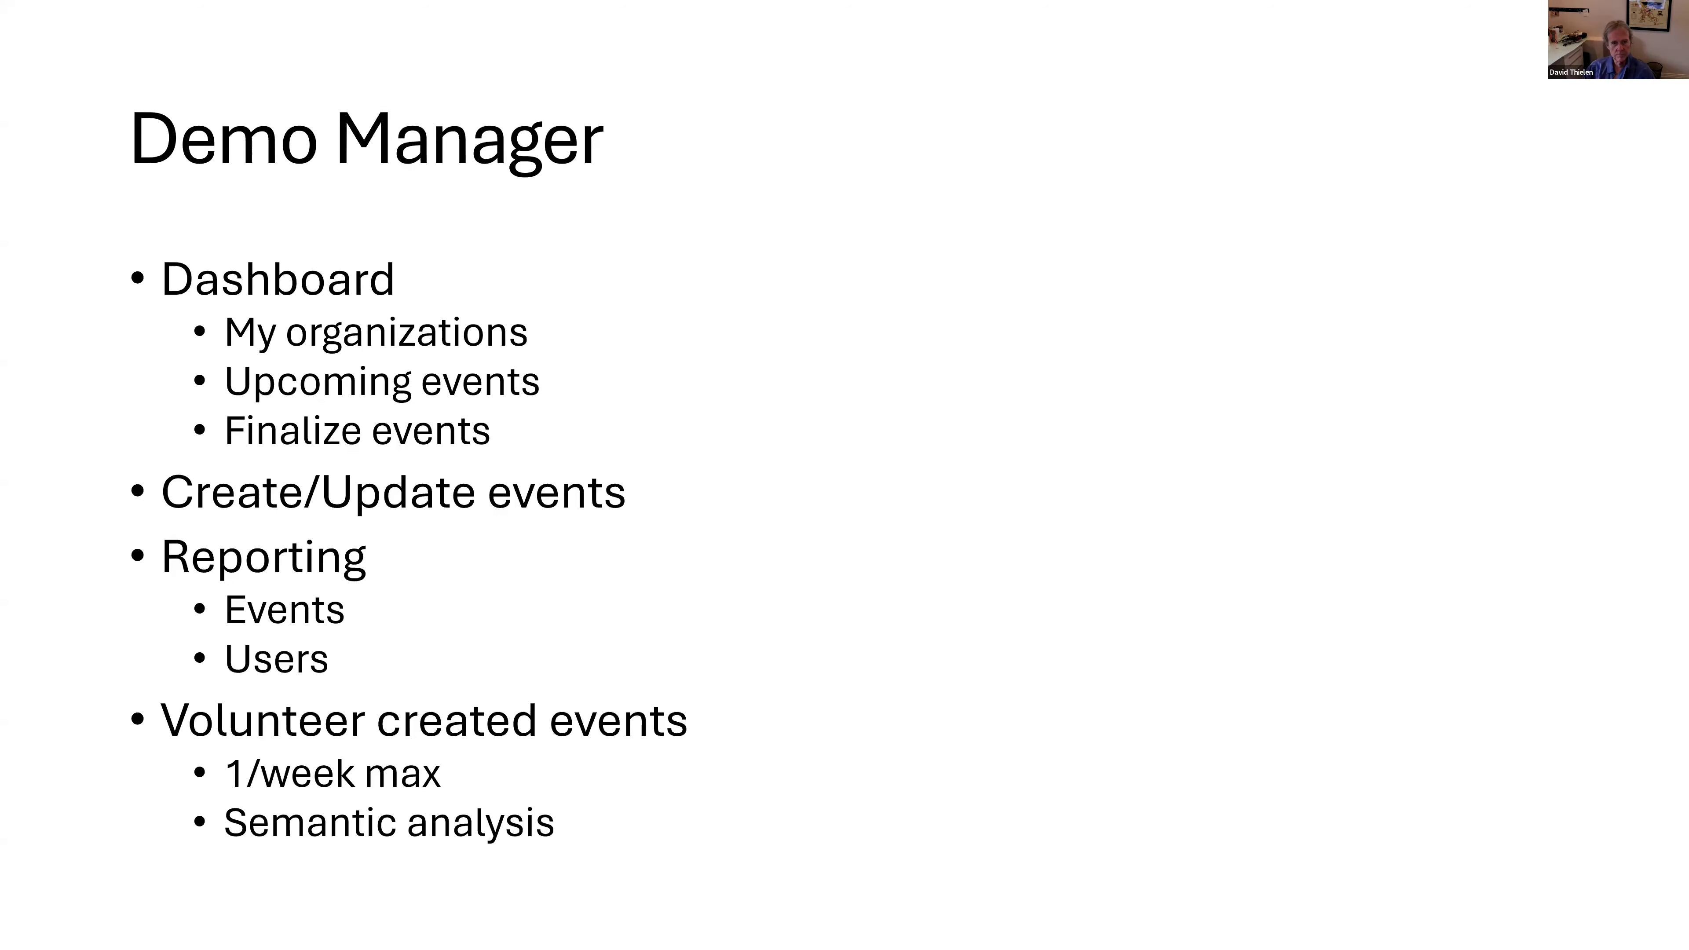
Switch to the Ohana dashboard in the browser, view the user claims of the Hick 4 Colorado organization, and collapse them again
{"action": "key", "text": "alt+Tab"}
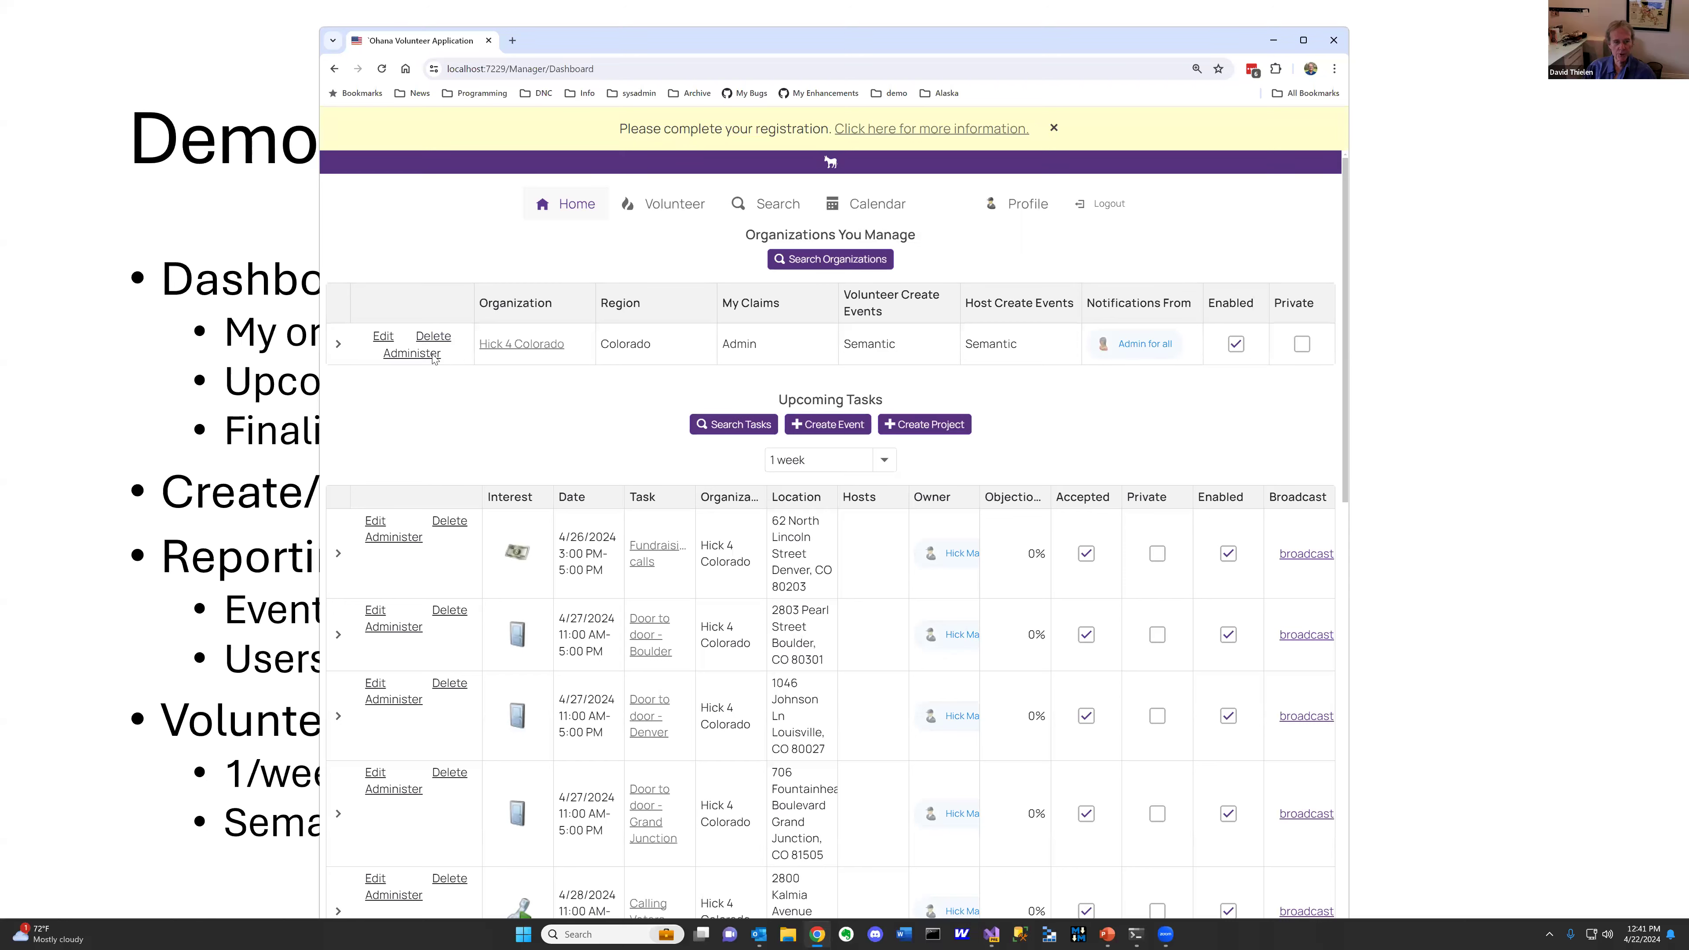
{"action": "left_click", "coordinate": [339, 345]}
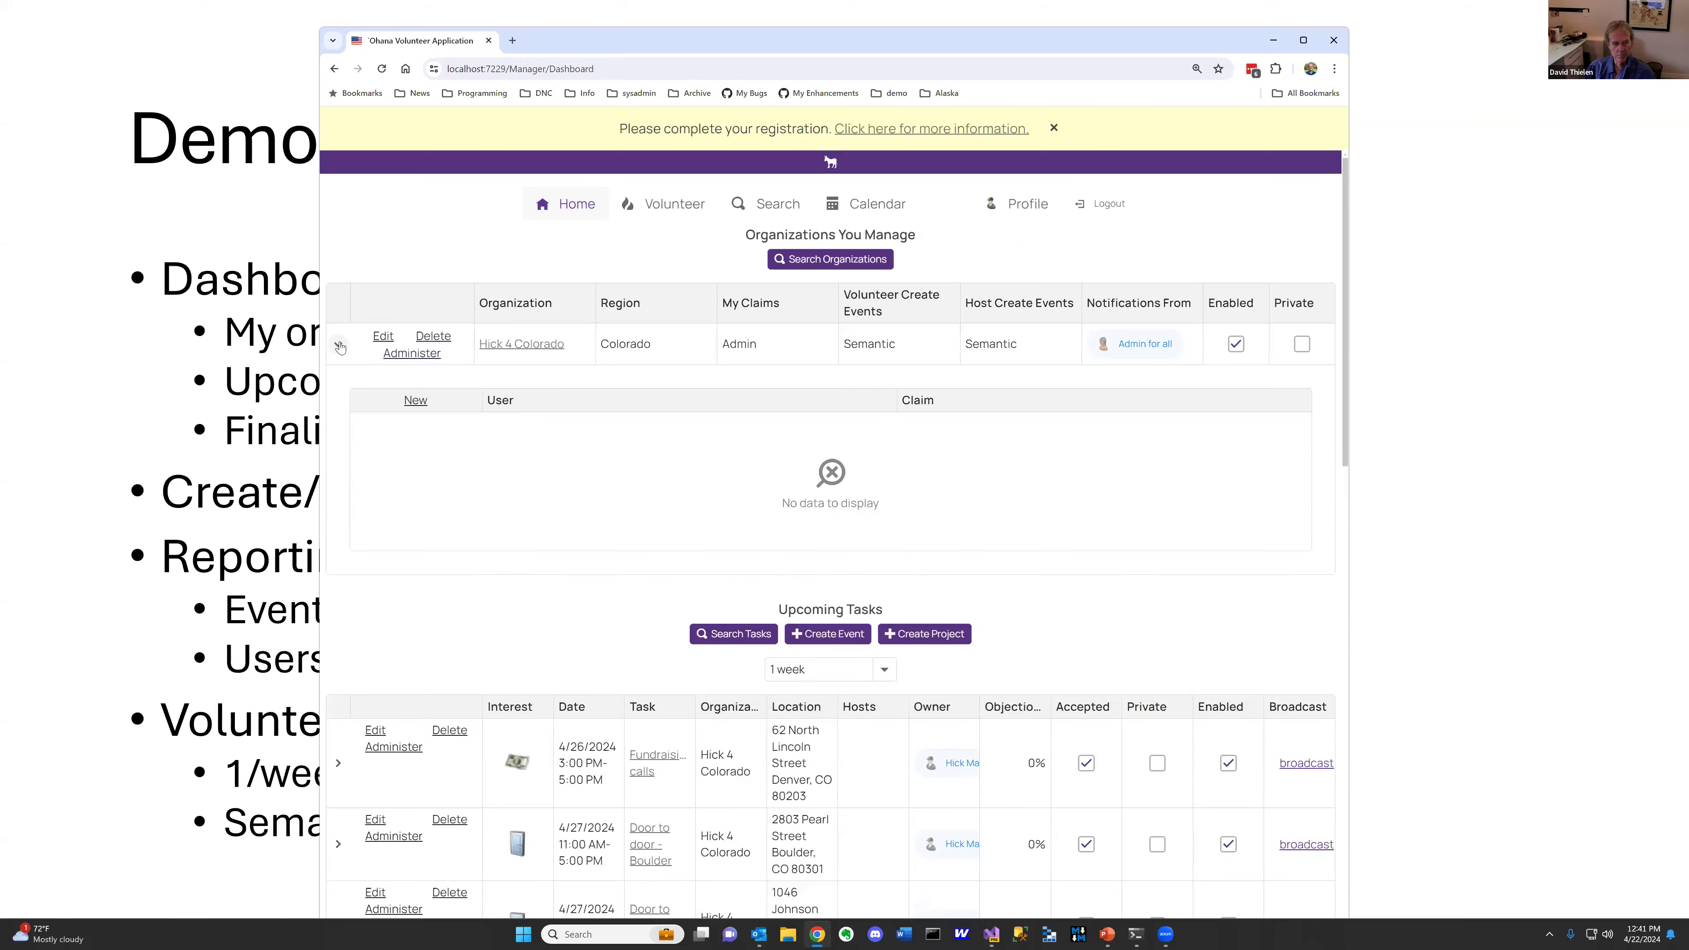
{"action": "left_click", "coordinate": [340, 347]}
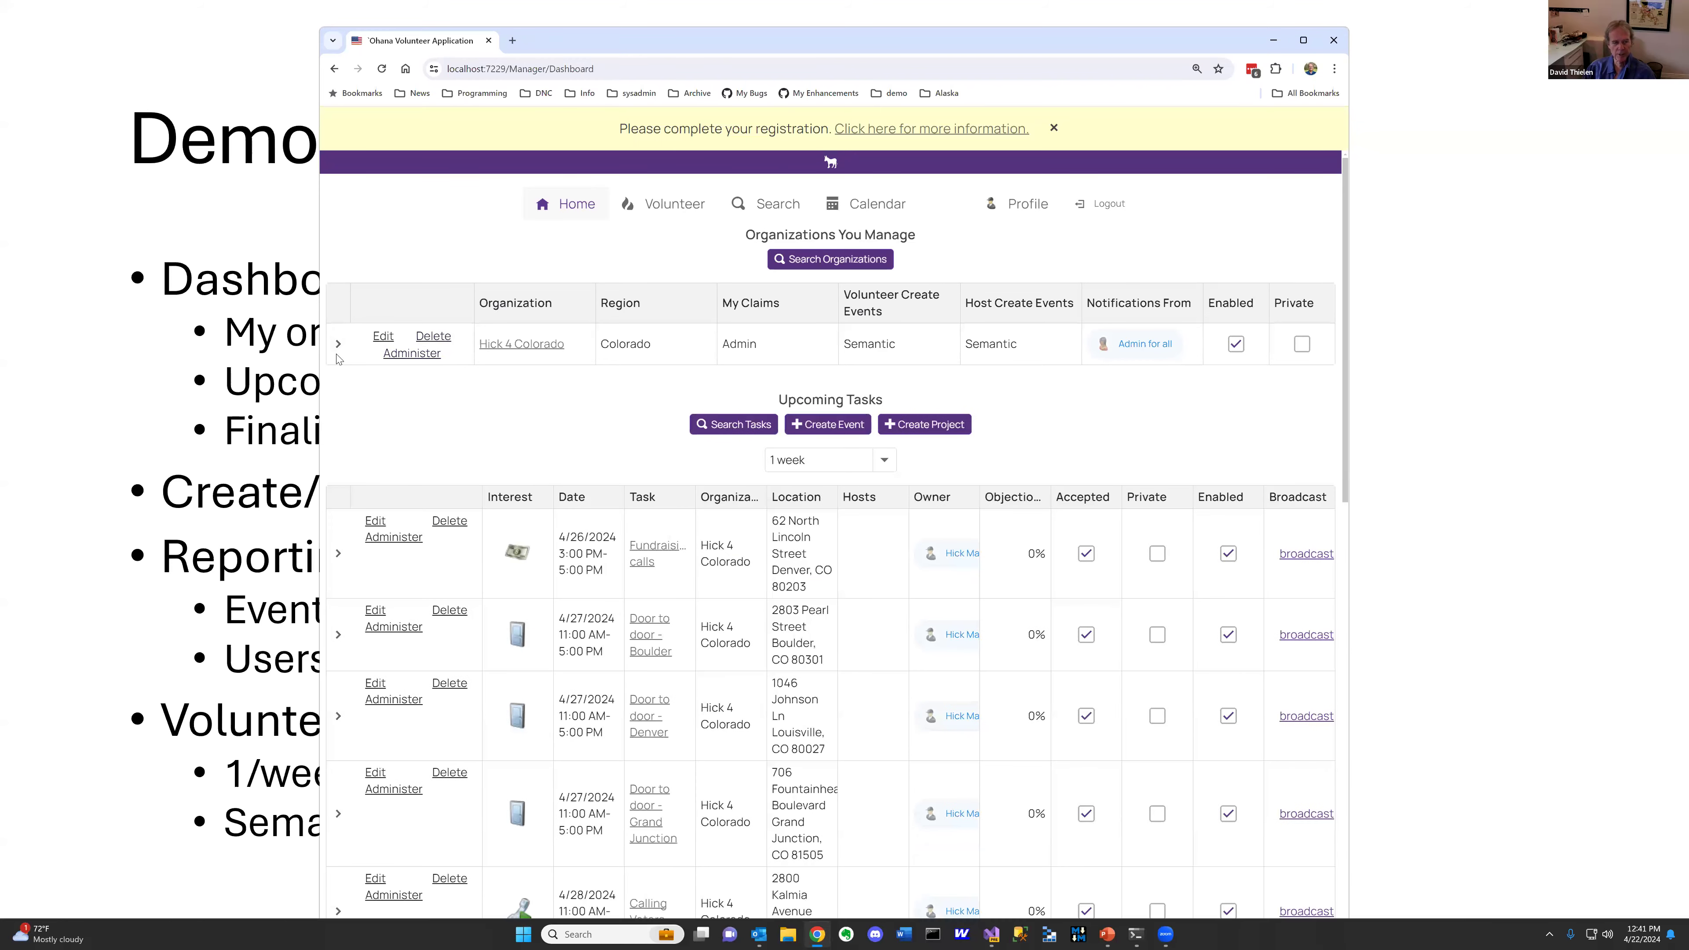
{"action": "left_click", "coordinate": [338, 350]}
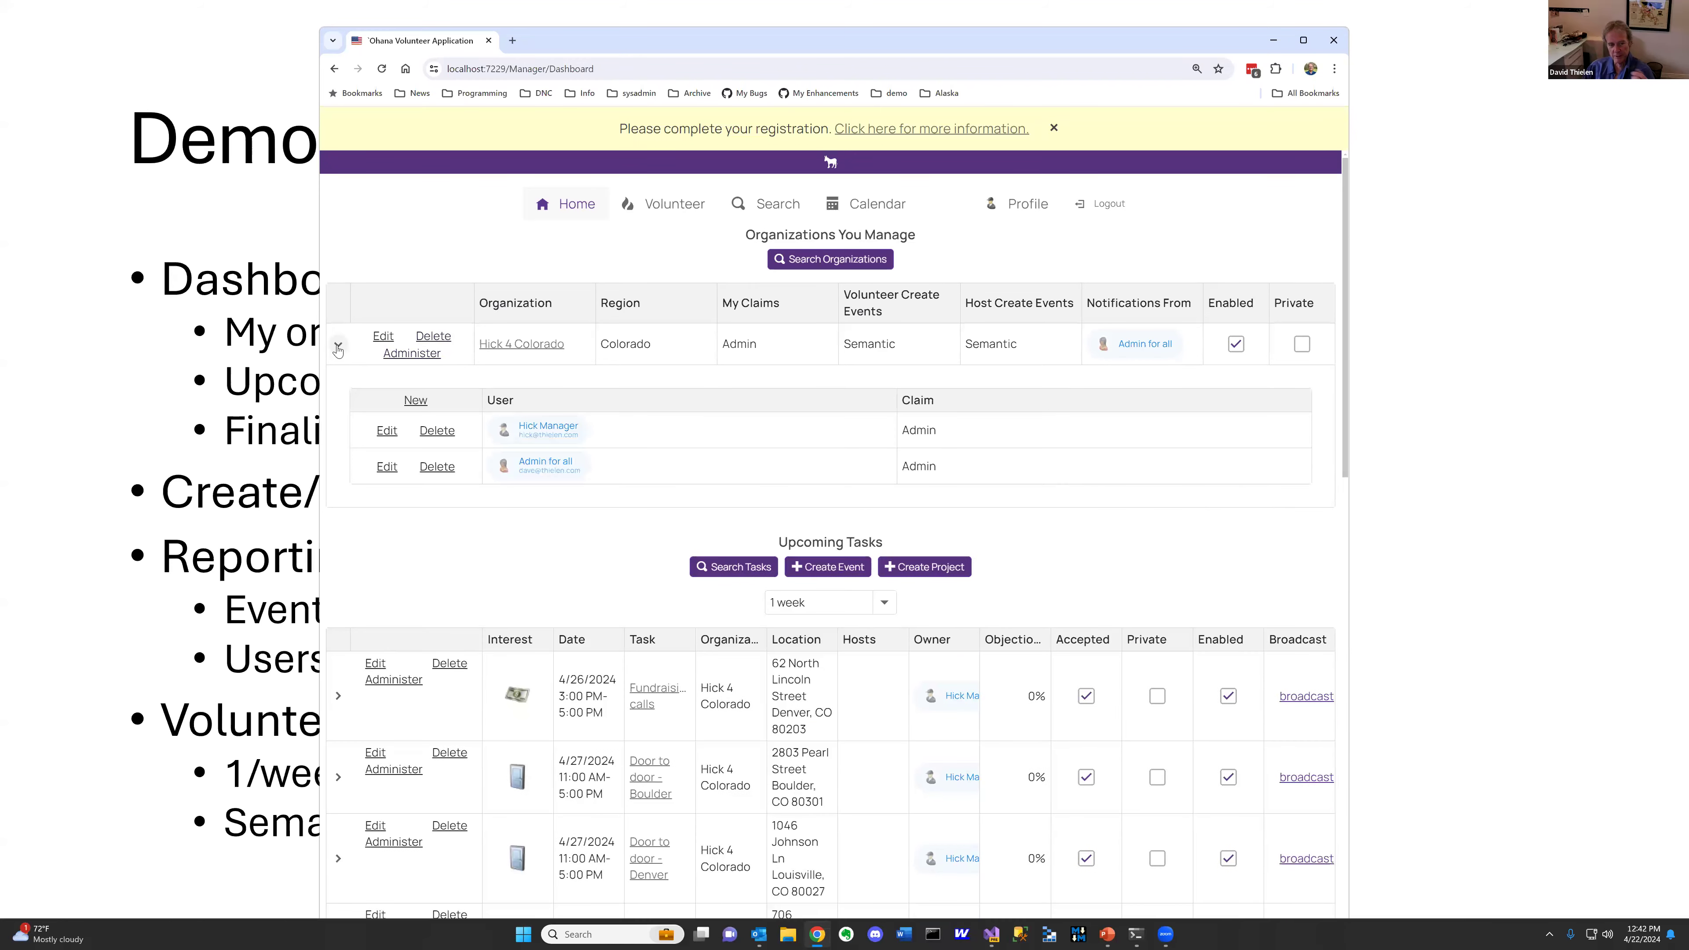
{"action": "left_click", "coordinate": [338, 347]}
Look over the Upcoming Tasks list on the dashboard and open its time range choices
{"action": "scroll", "coordinate": [399, 400], "scroll_direction": "down", "scroll_amount": 4}
{"action": "scroll", "coordinate": [412, 419], "scroll_direction": "up", "scroll_amount": 1}
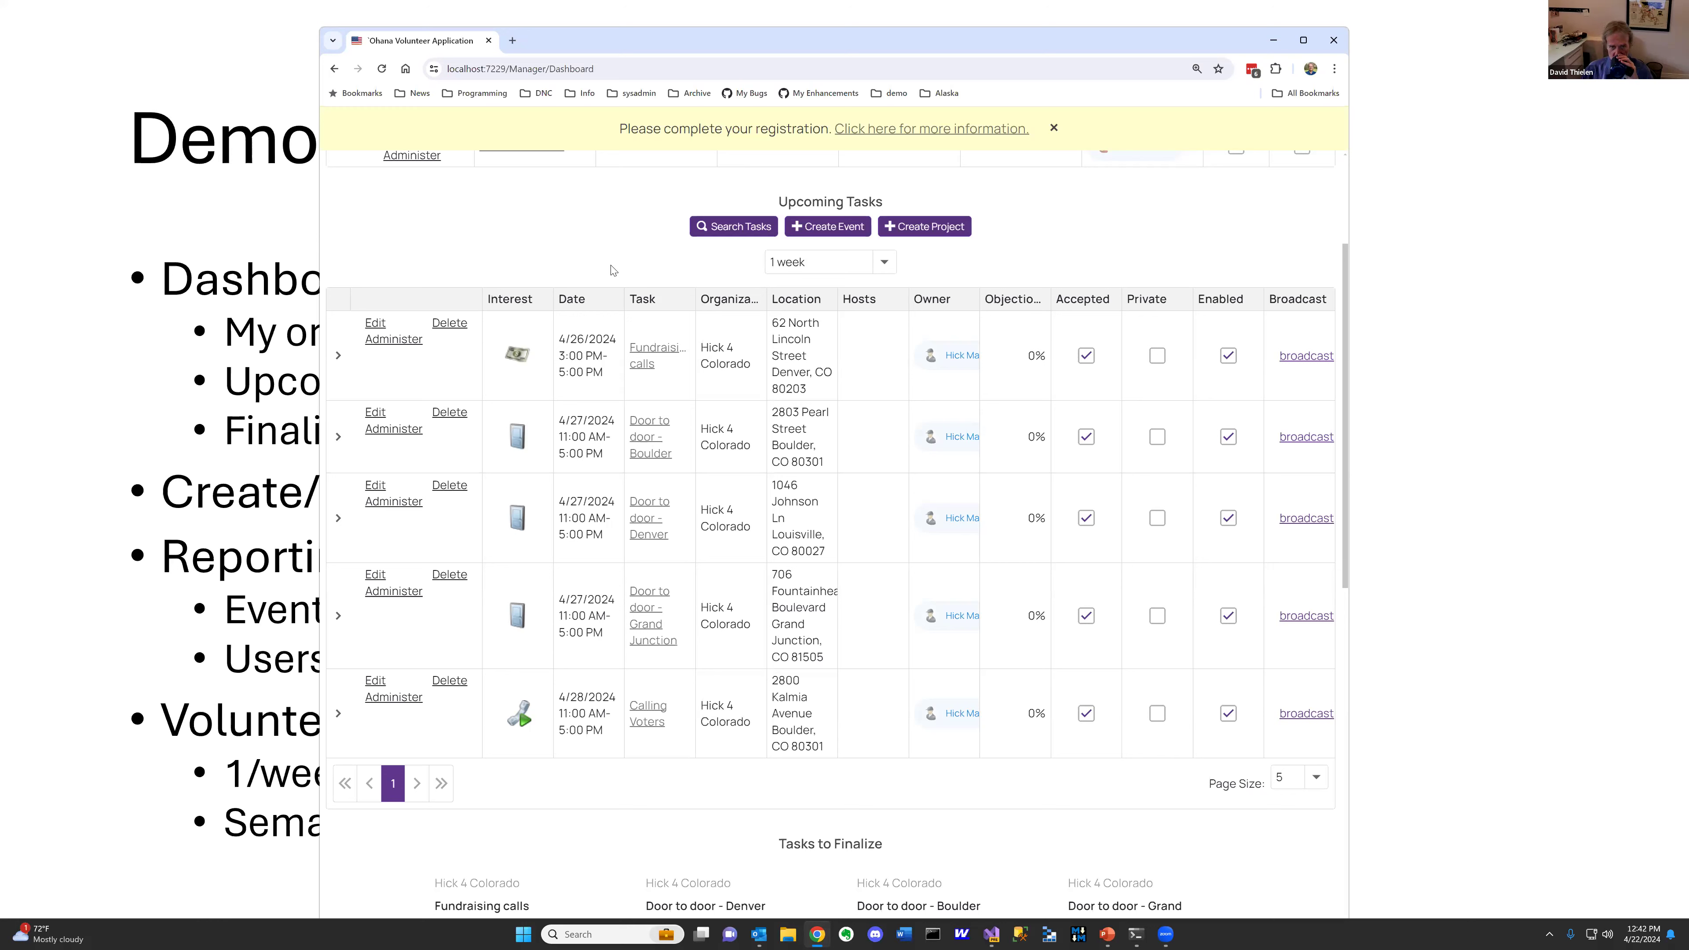
{"action": "left_click", "coordinate": [890, 266]}
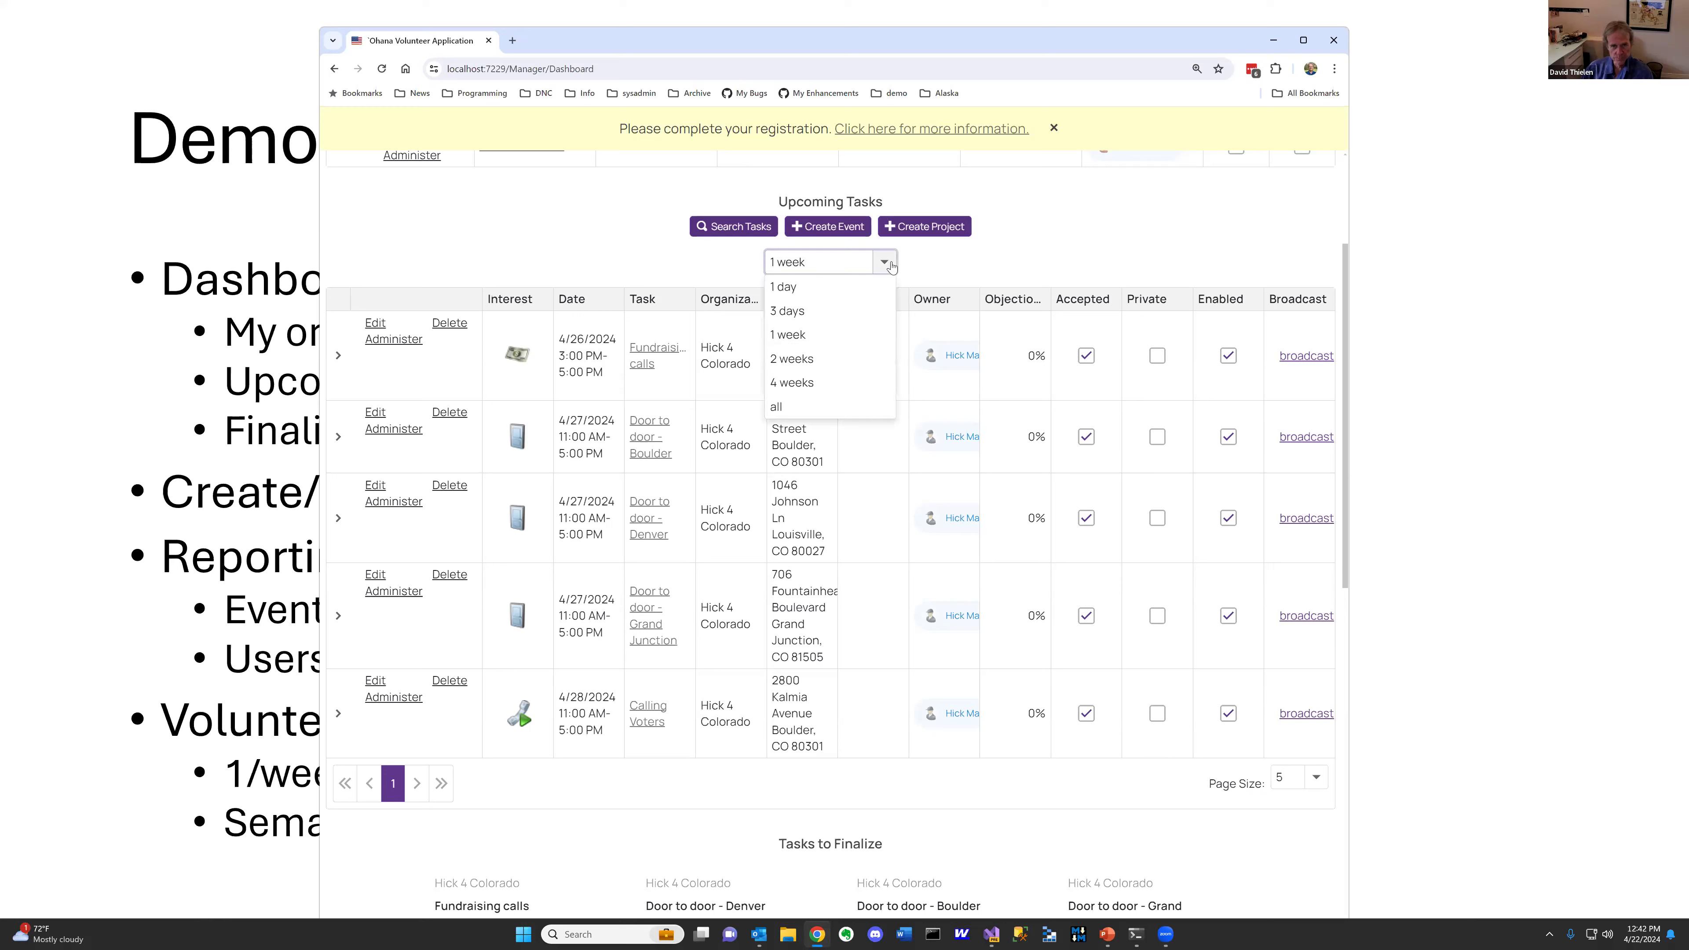
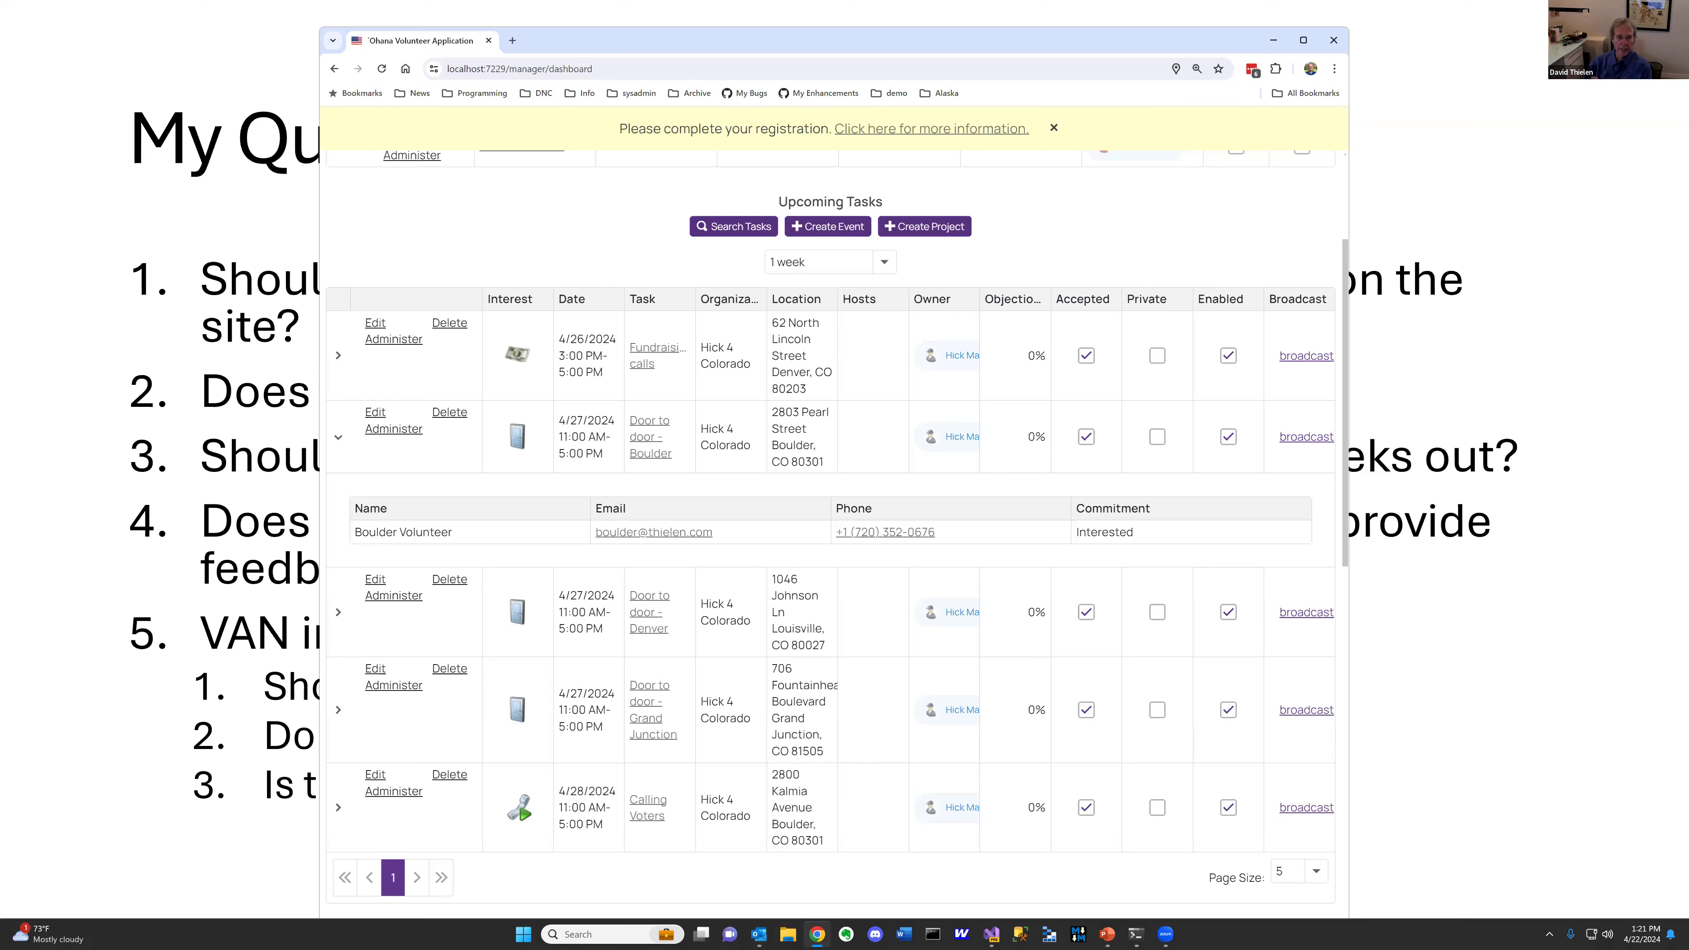
End the slideshow, view the Finalize Task form for the Door to door - Denver task, and return to the dashboard
{"action": "key", "text": "Escape"}
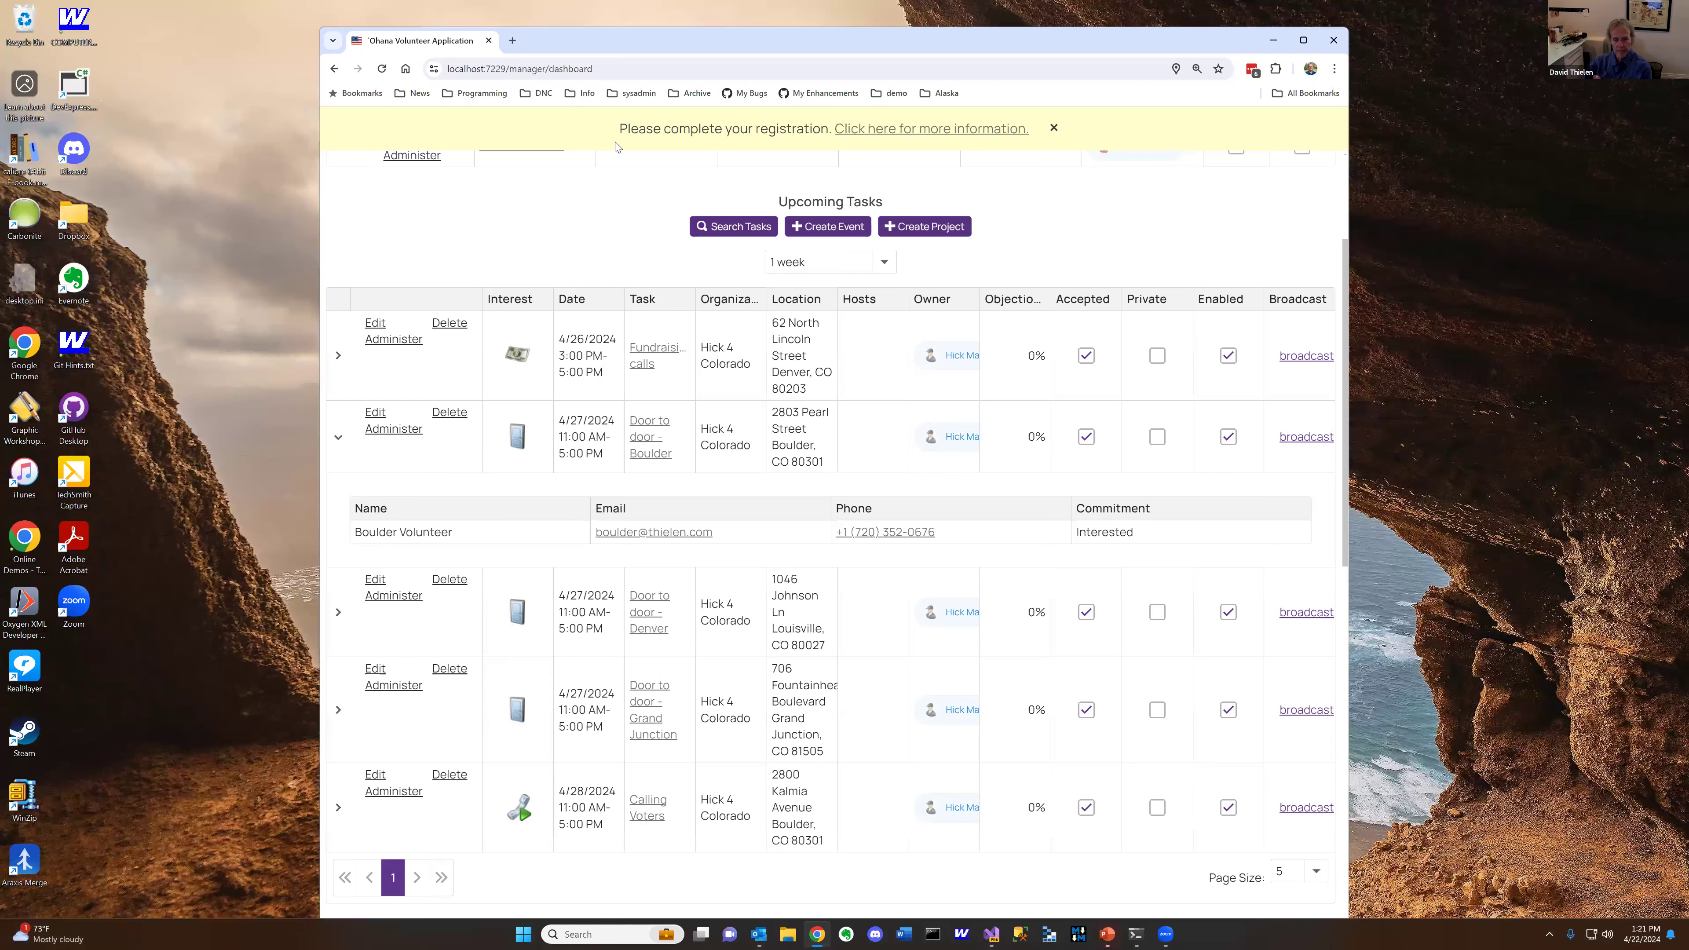
{"action": "scroll", "coordinate": [1036, 213], "scroll_direction": "down", "scroll_amount": 8}
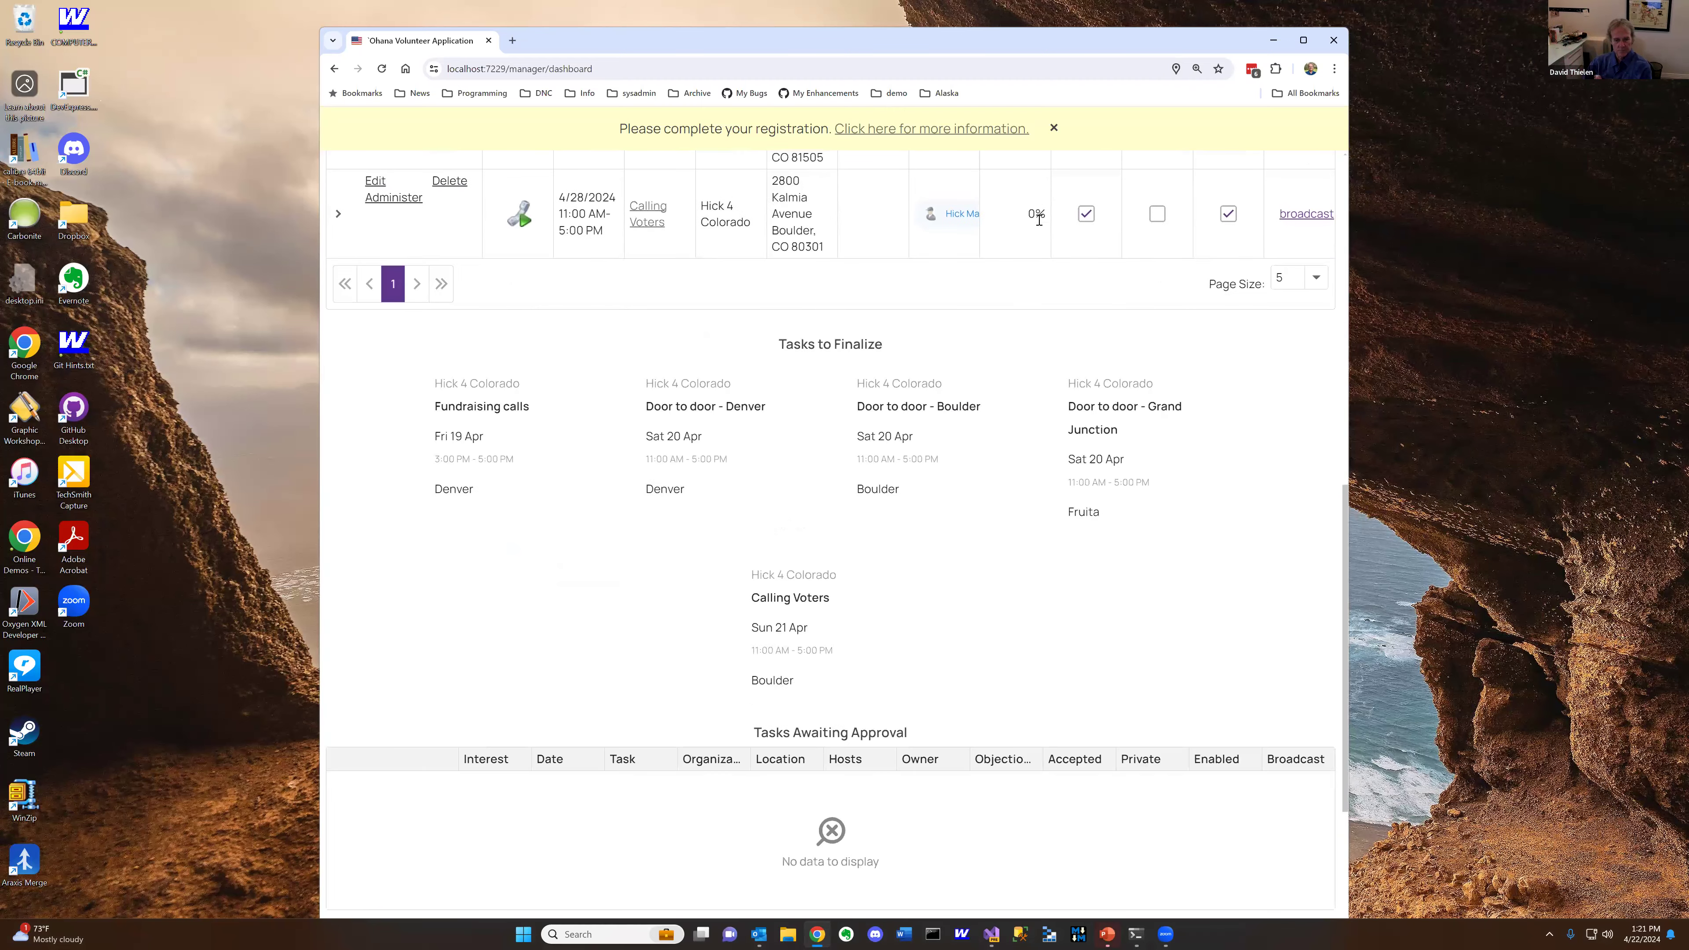
{"action": "left_click", "coordinate": [702, 417]}
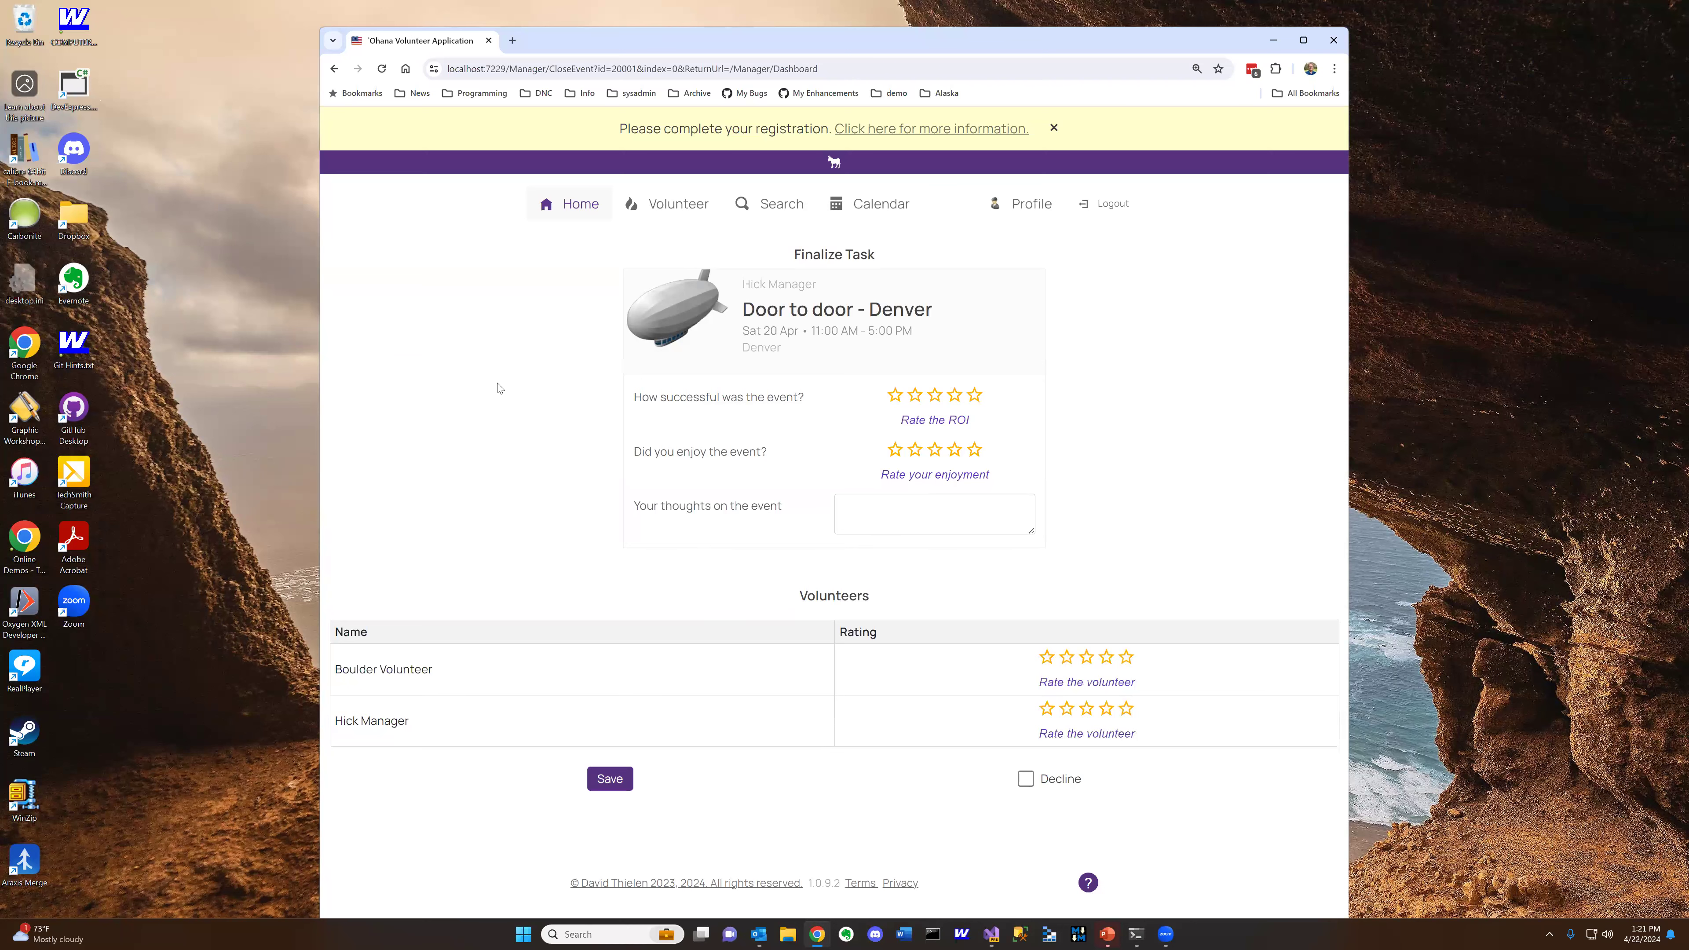
{"action": "left_click", "coordinate": [336, 69]}
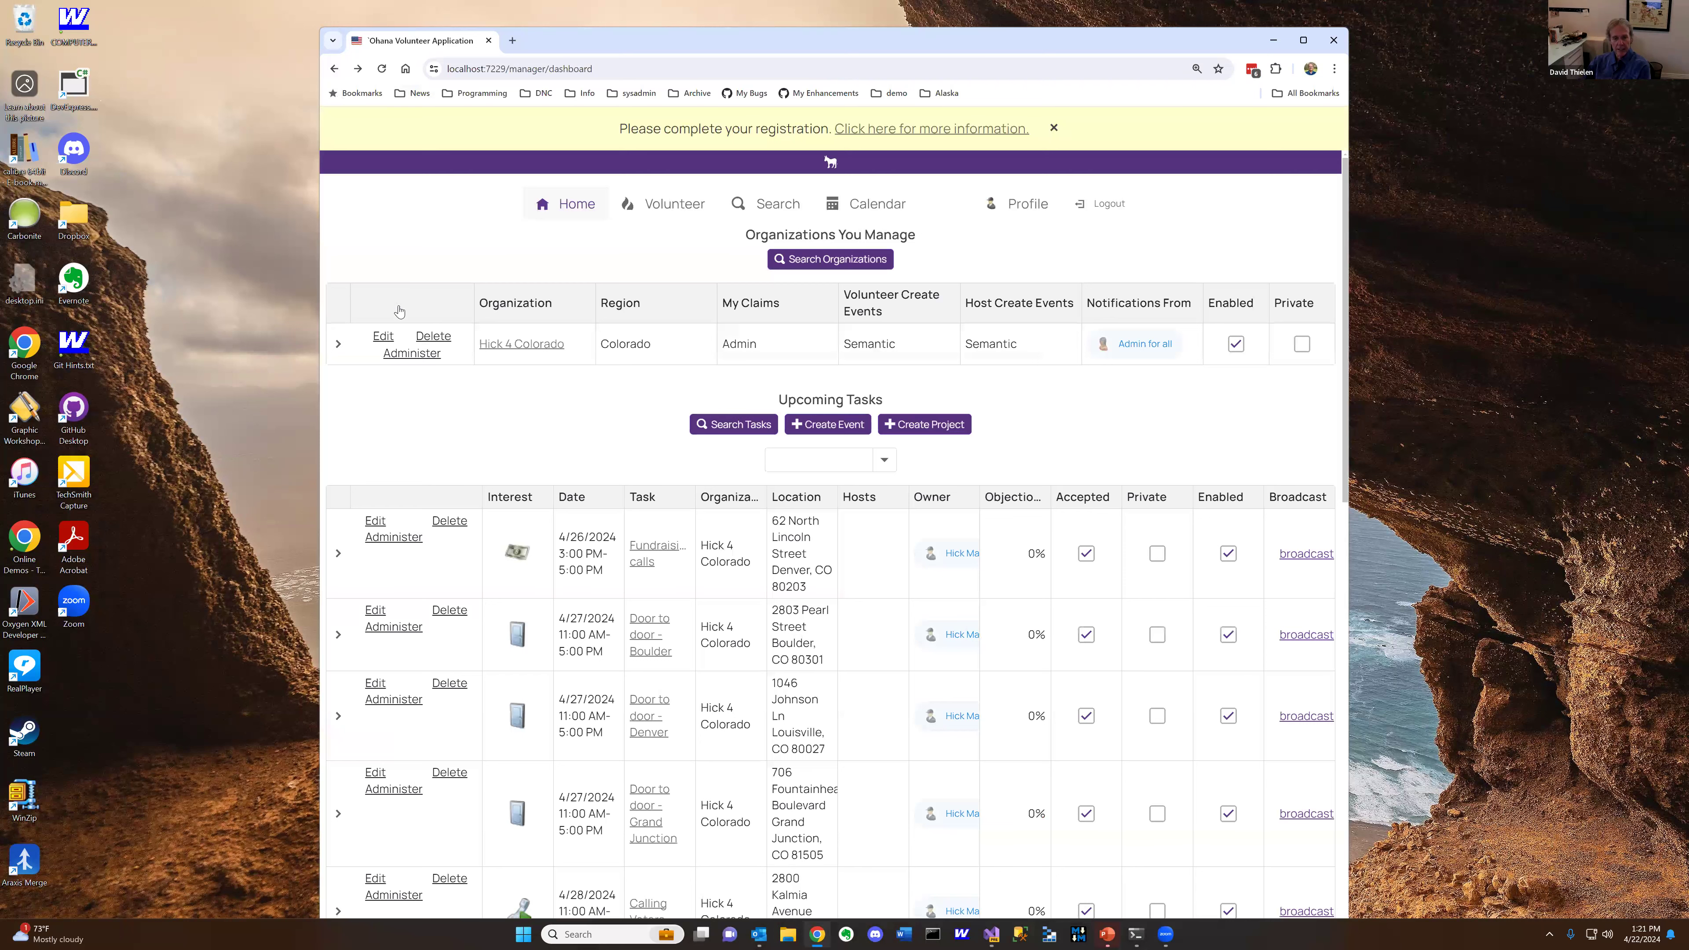
Expand the Door to door - Boulder task and examine its volunteers' contact details and commitment
{"action": "left_click", "coordinate": [340, 636]}
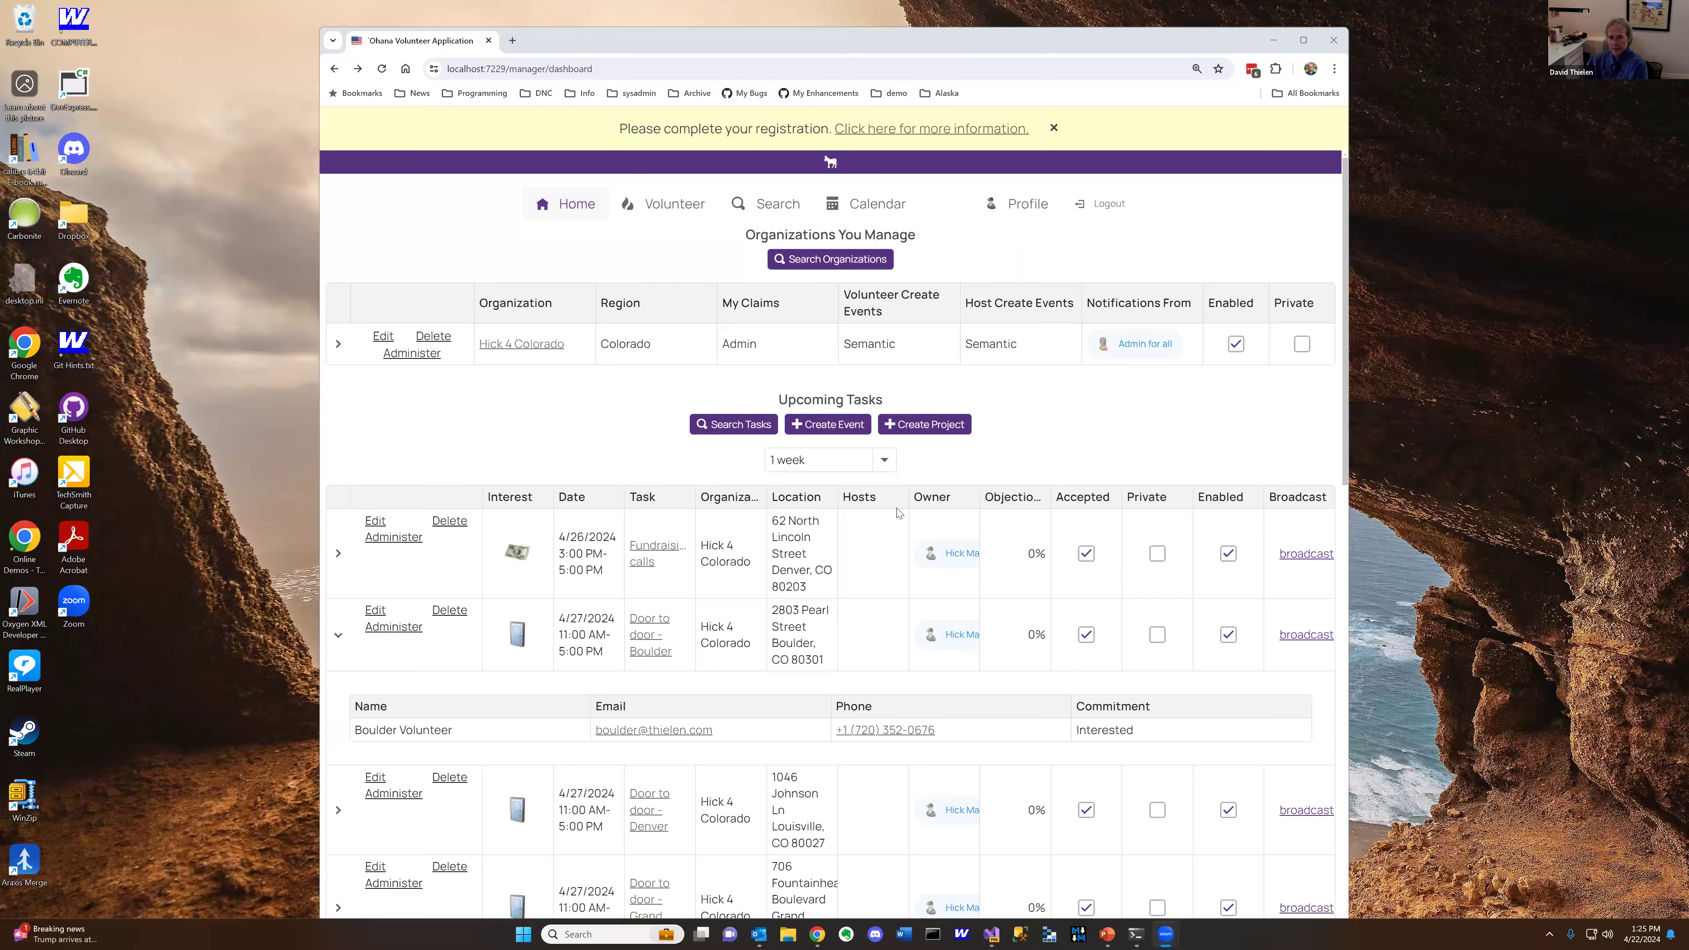
{"action": "scroll", "coordinate": [372, 649], "scroll_direction": "down", "scroll_amount": 2}
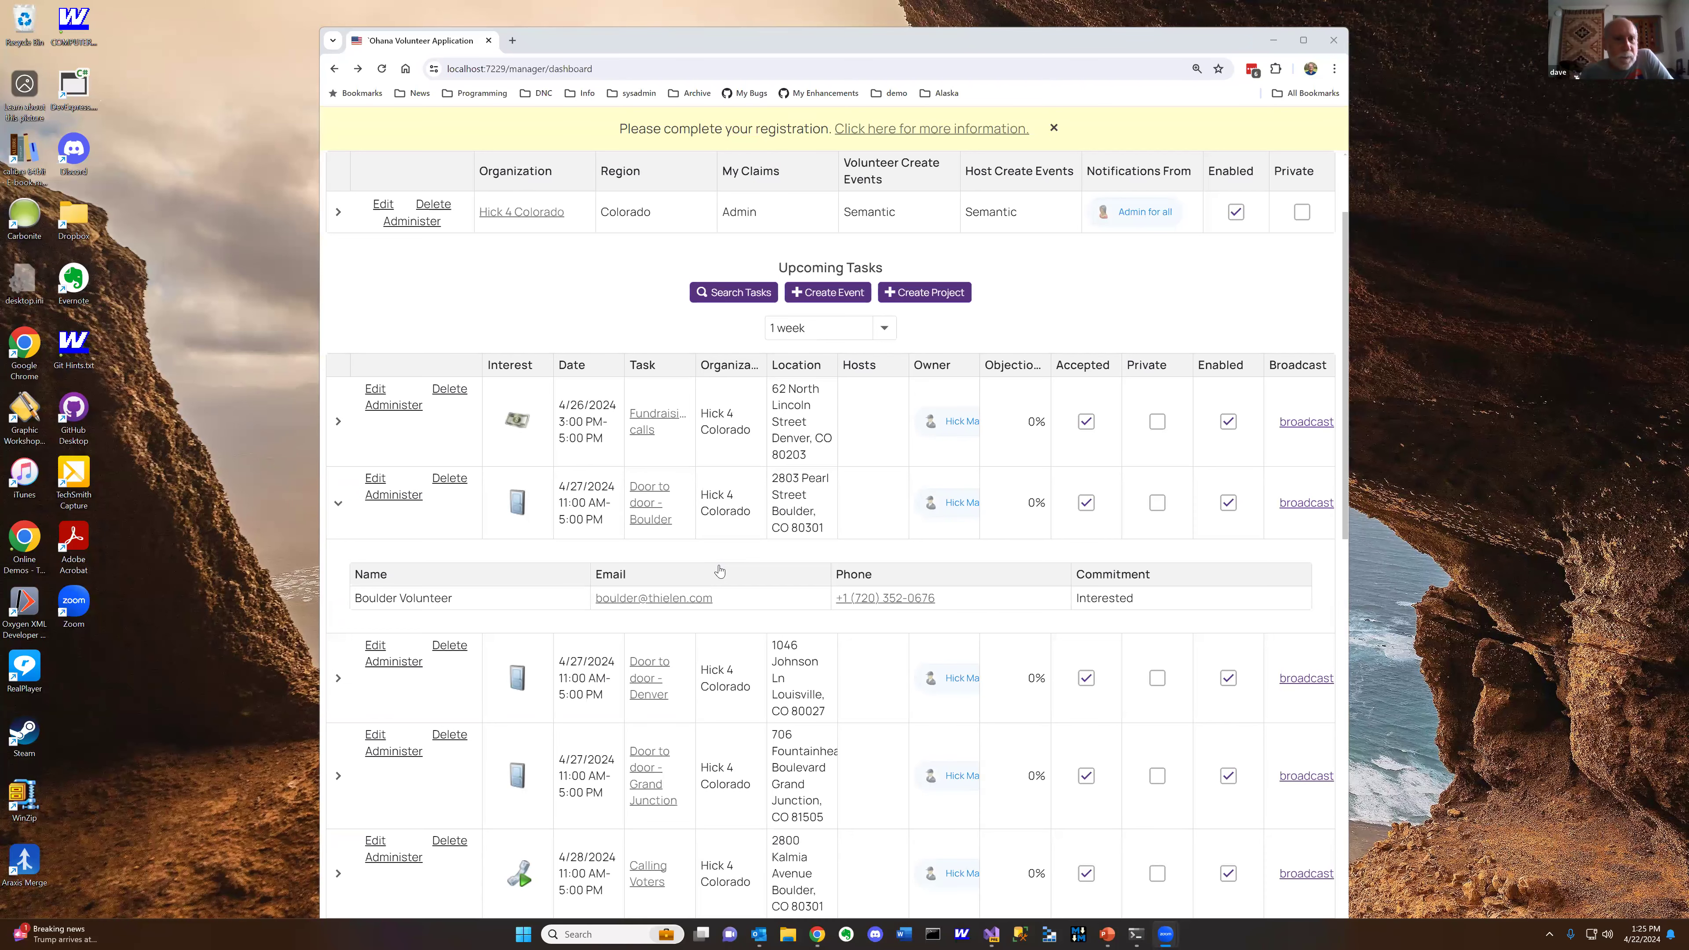
{"action": "scroll", "coordinate": [717, 557], "scroll_direction": "up", "scroll_amount": 2}
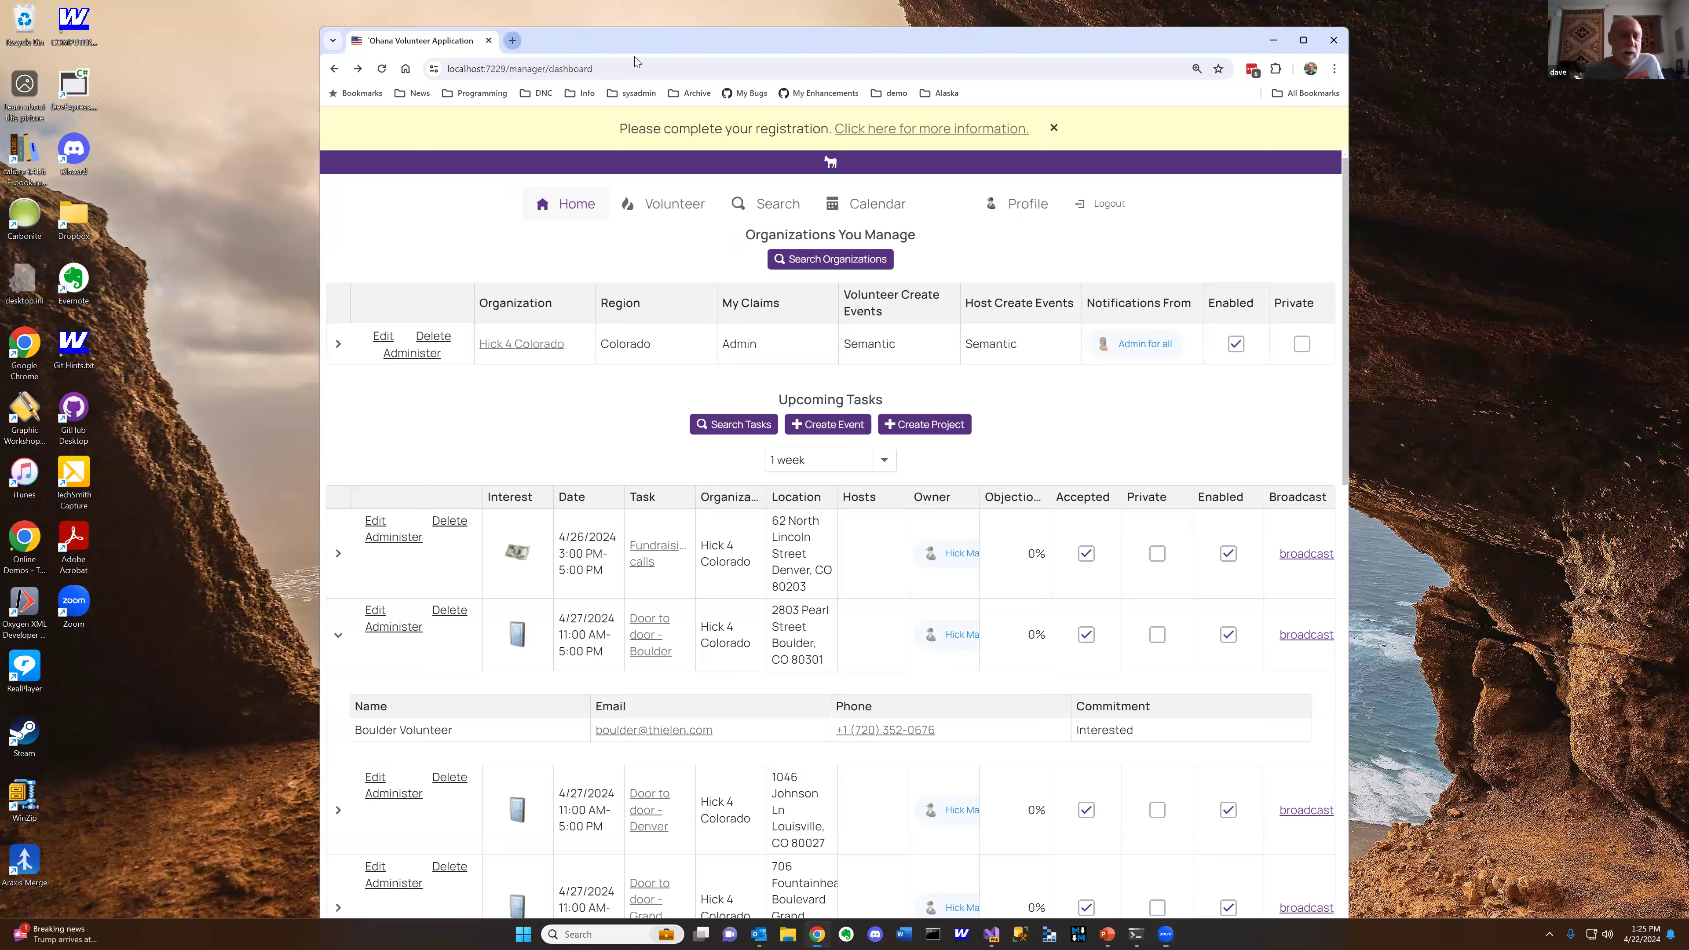
Open the bookmarked demo User Profile page in a new browser tab
{"action": "left_click", "coordinate": [512, 41]}
{"action": "left_click", "coordinate": [895, 94]}
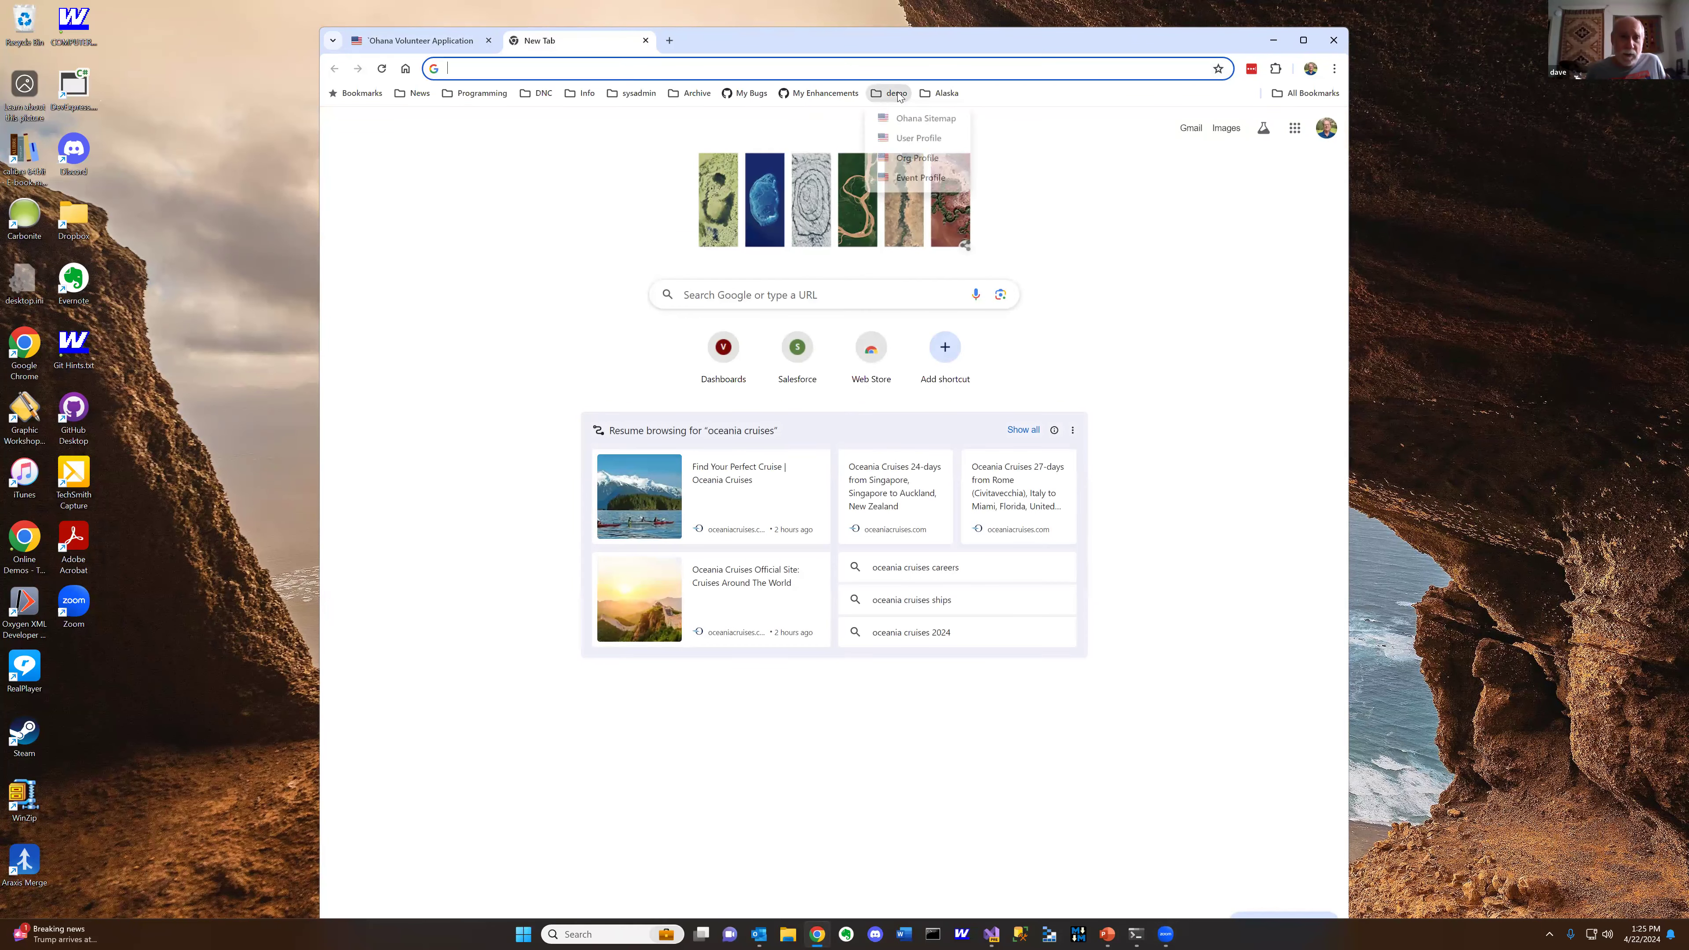
{"action": "left_click", "coordinate": [915, 140]}
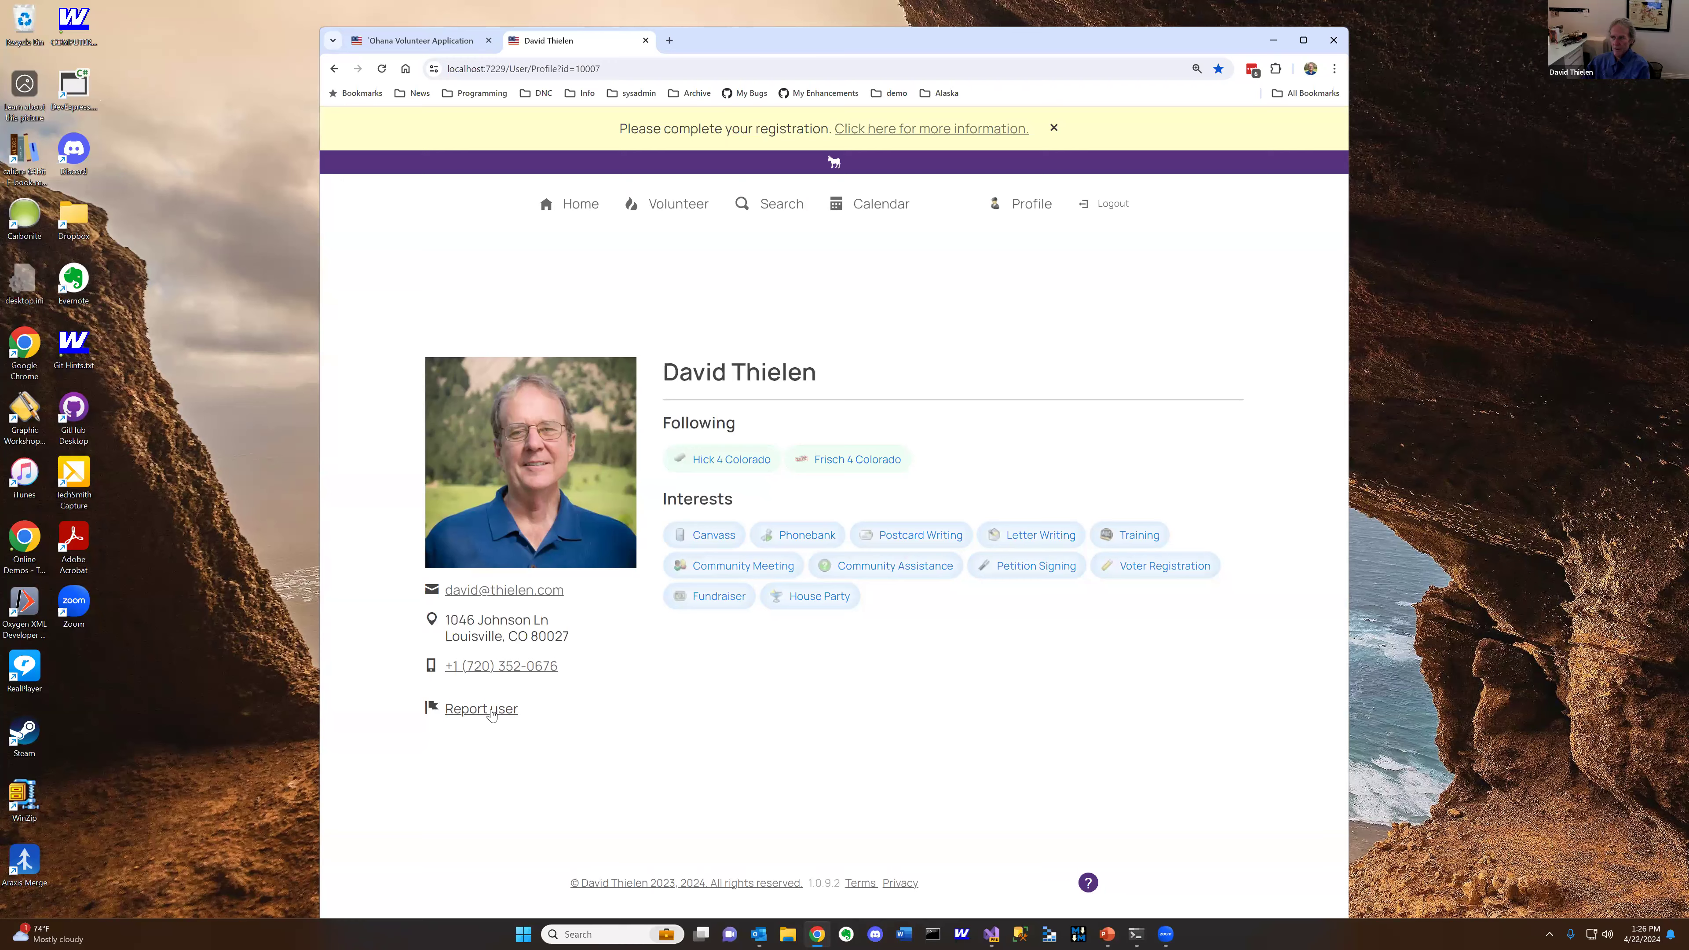
Report the user on this profile page with the reason "they're a MAGA fanatic" and submit the report
{"action": "left_click", "coordinate": [491, 712]}
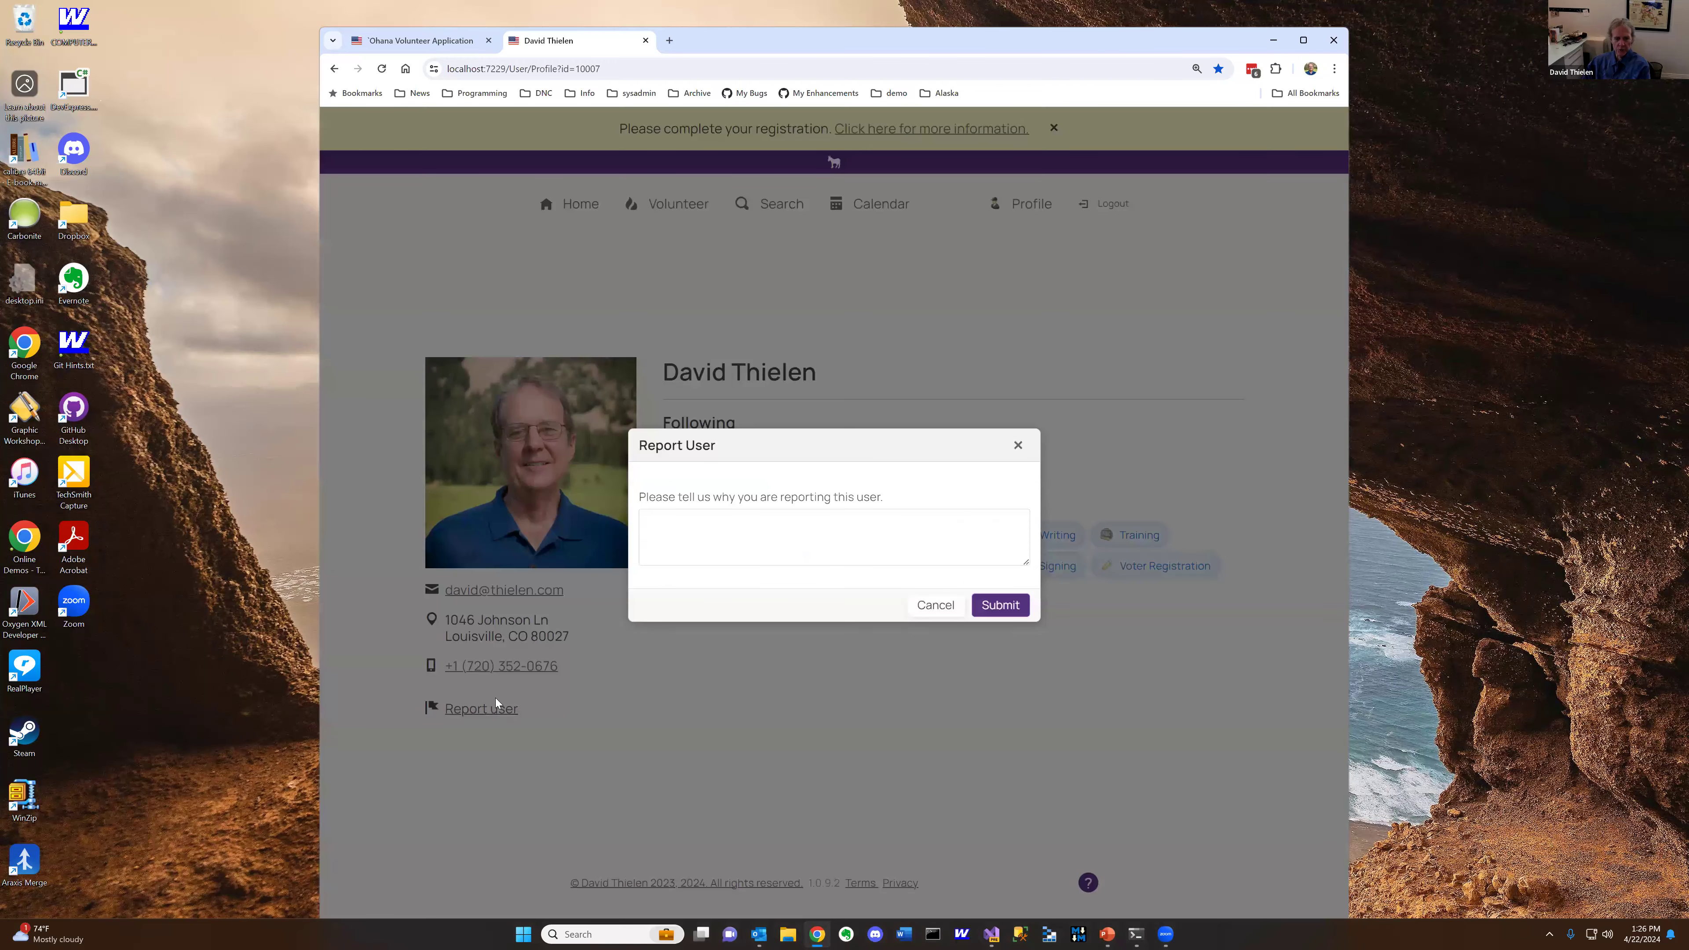
{"action": "left_click", "coordinate": [812, 525]}
{"action": "type", "text": "they"}
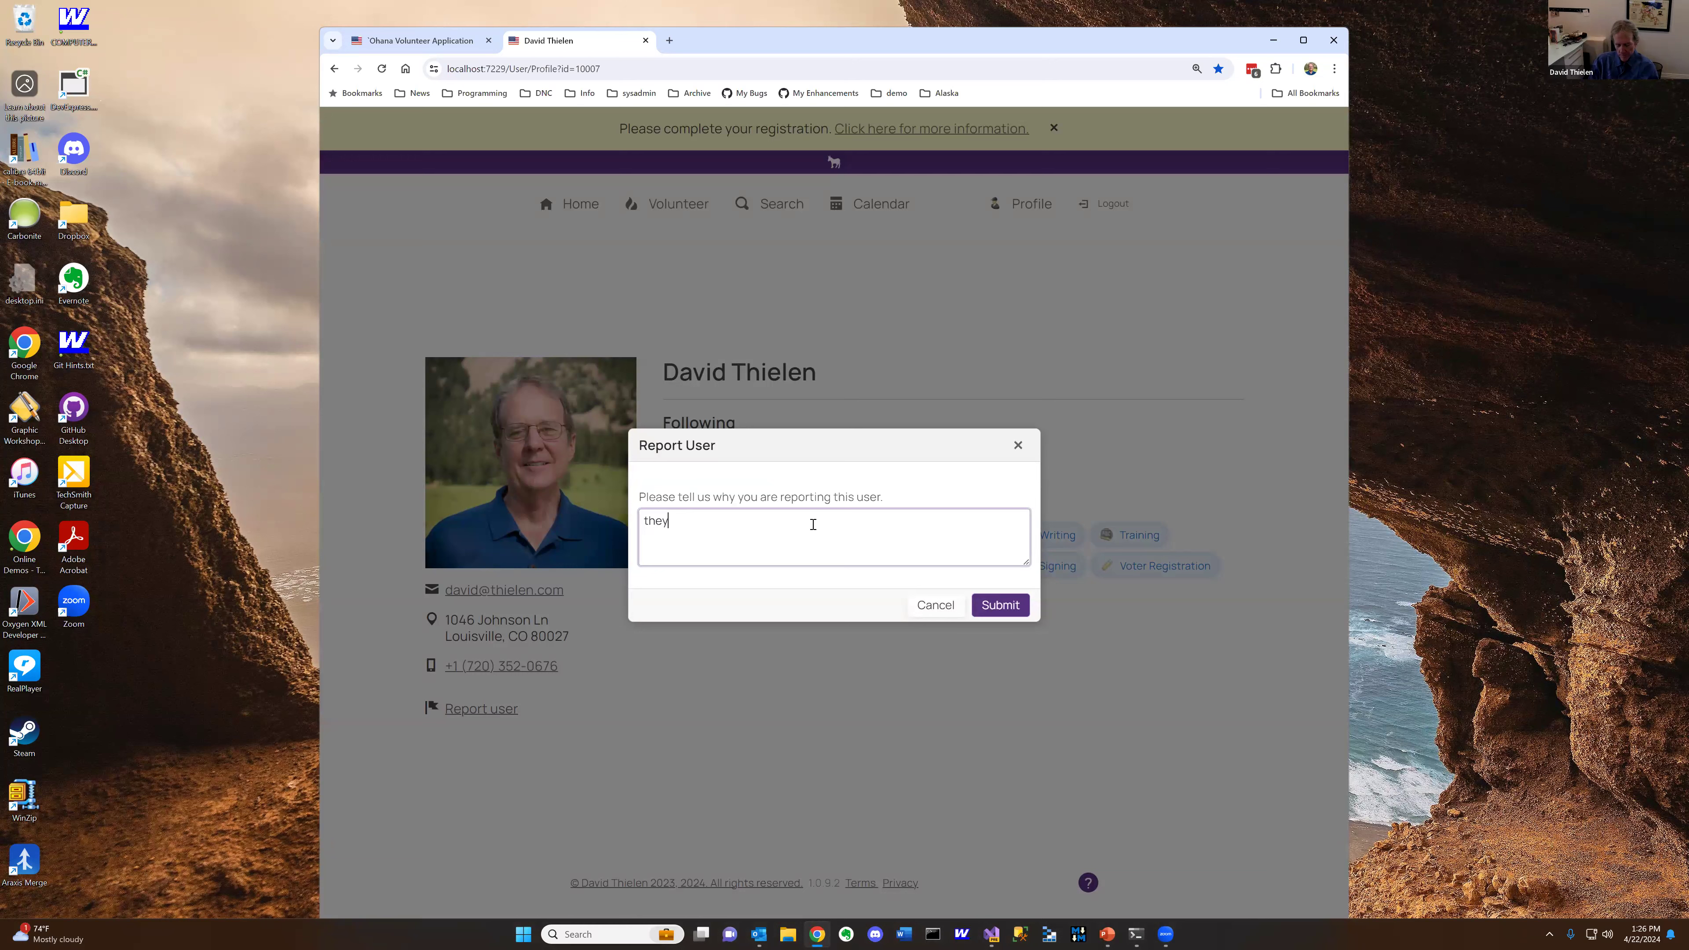
{"action": "type", "text": "'re a MAGA fanatic"}
{"action": "left_click", "coordinate": [999, 612]}
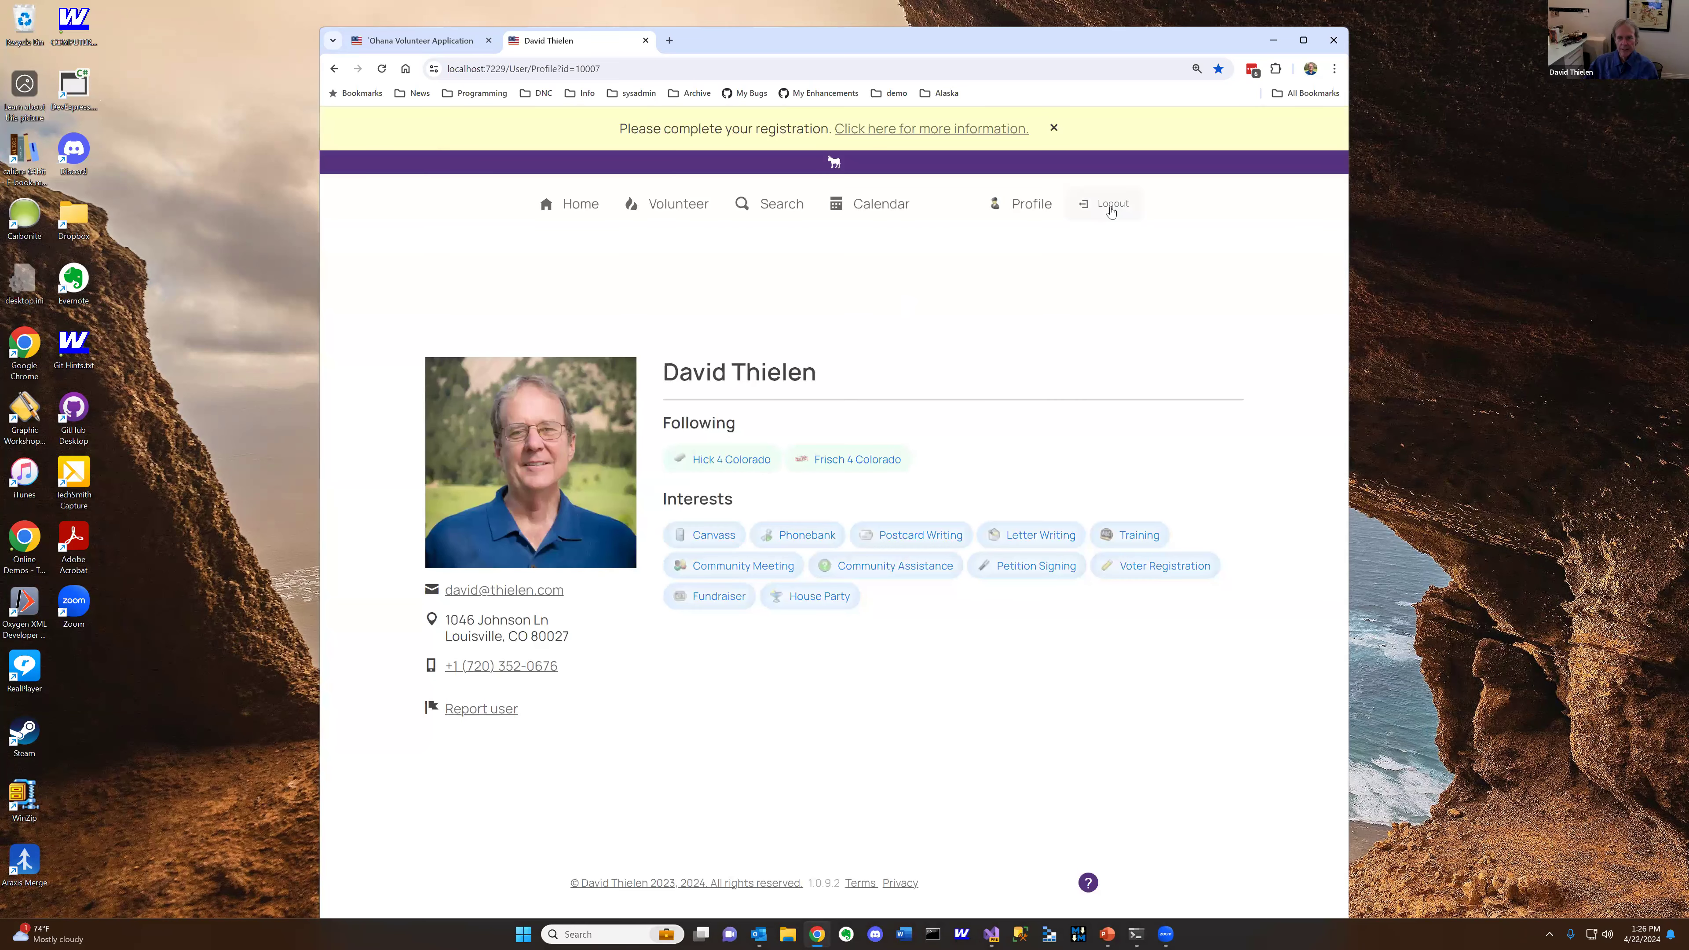
Log out, log in with the system administrator's e-mail and the prefilled credentials, and dismiss the browser's Change your password notice
{"action": "left_click", "coordinate": [1111, 208]}
{"action": "left_click", "coordinate": [1003, 136]}
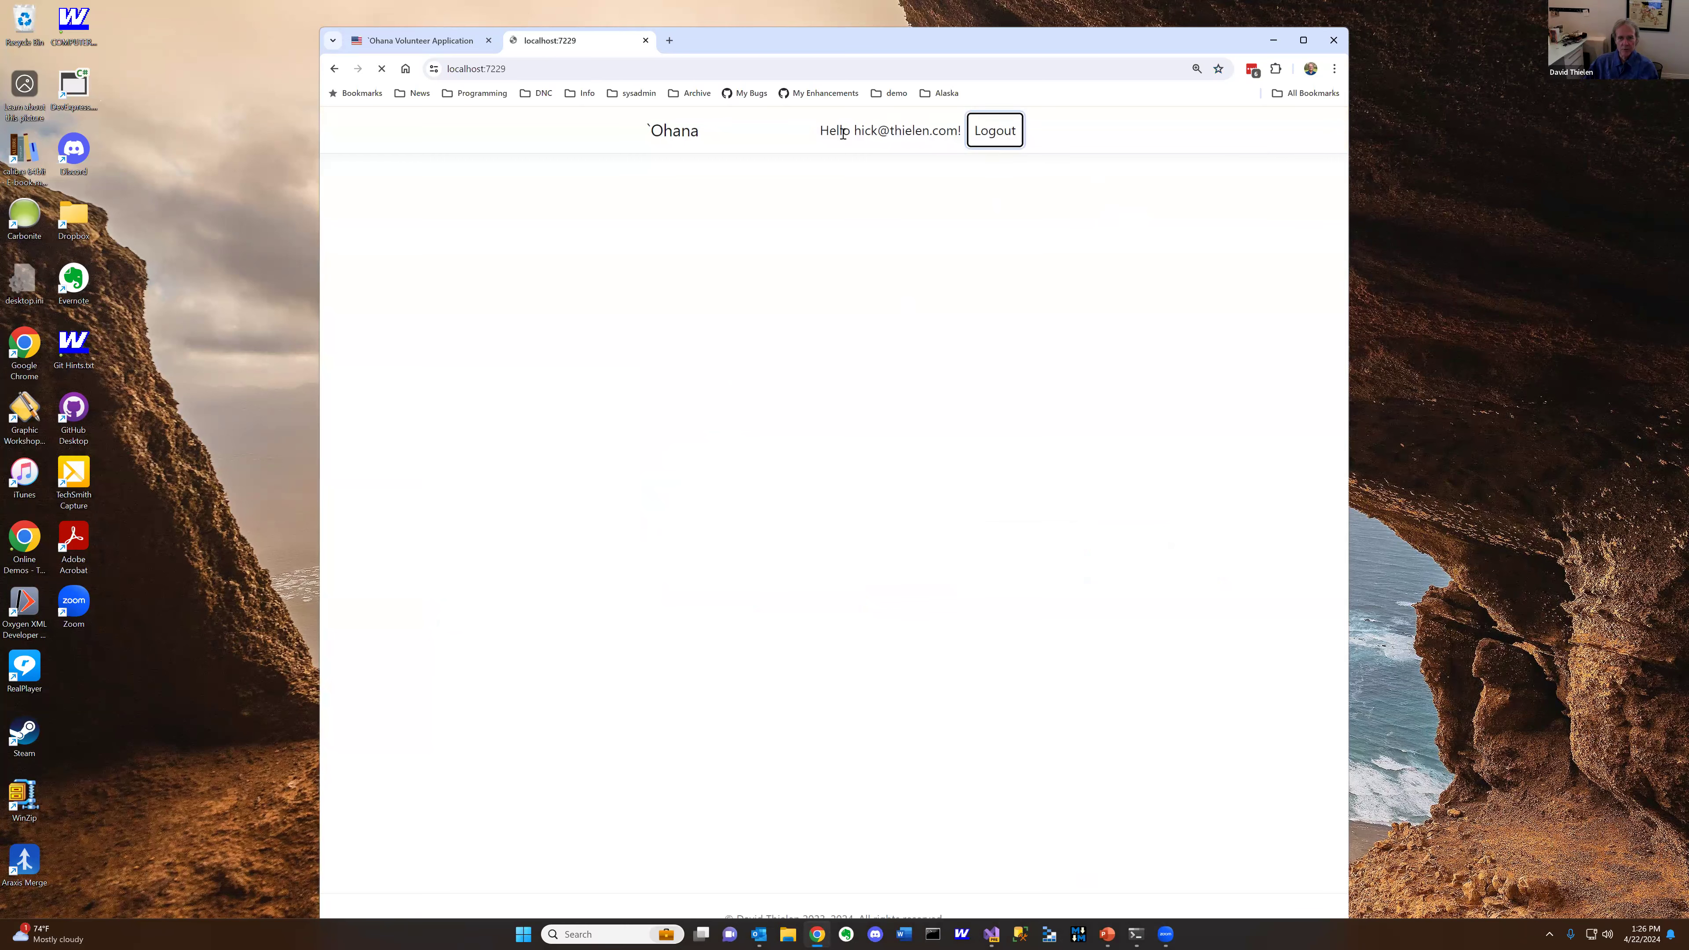
{"action": "left_click", "coordinate": [715, 204]}
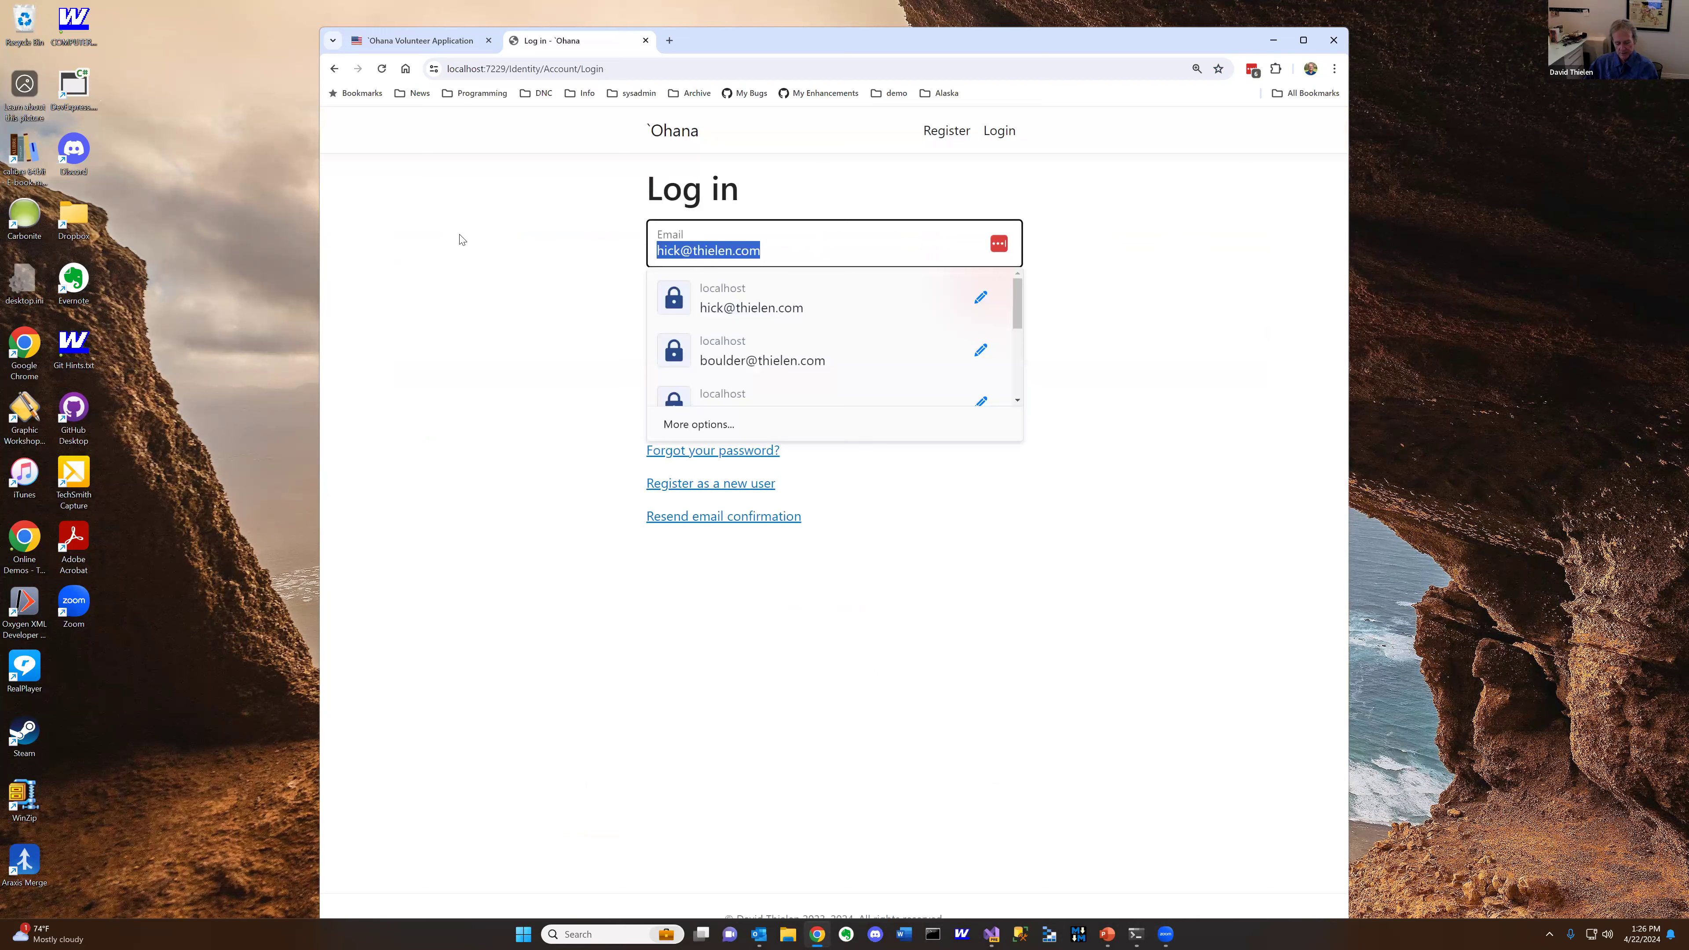
{"action": "type", "text": "da"}
{"action": "left_click", "coordinate": [893, 306]}
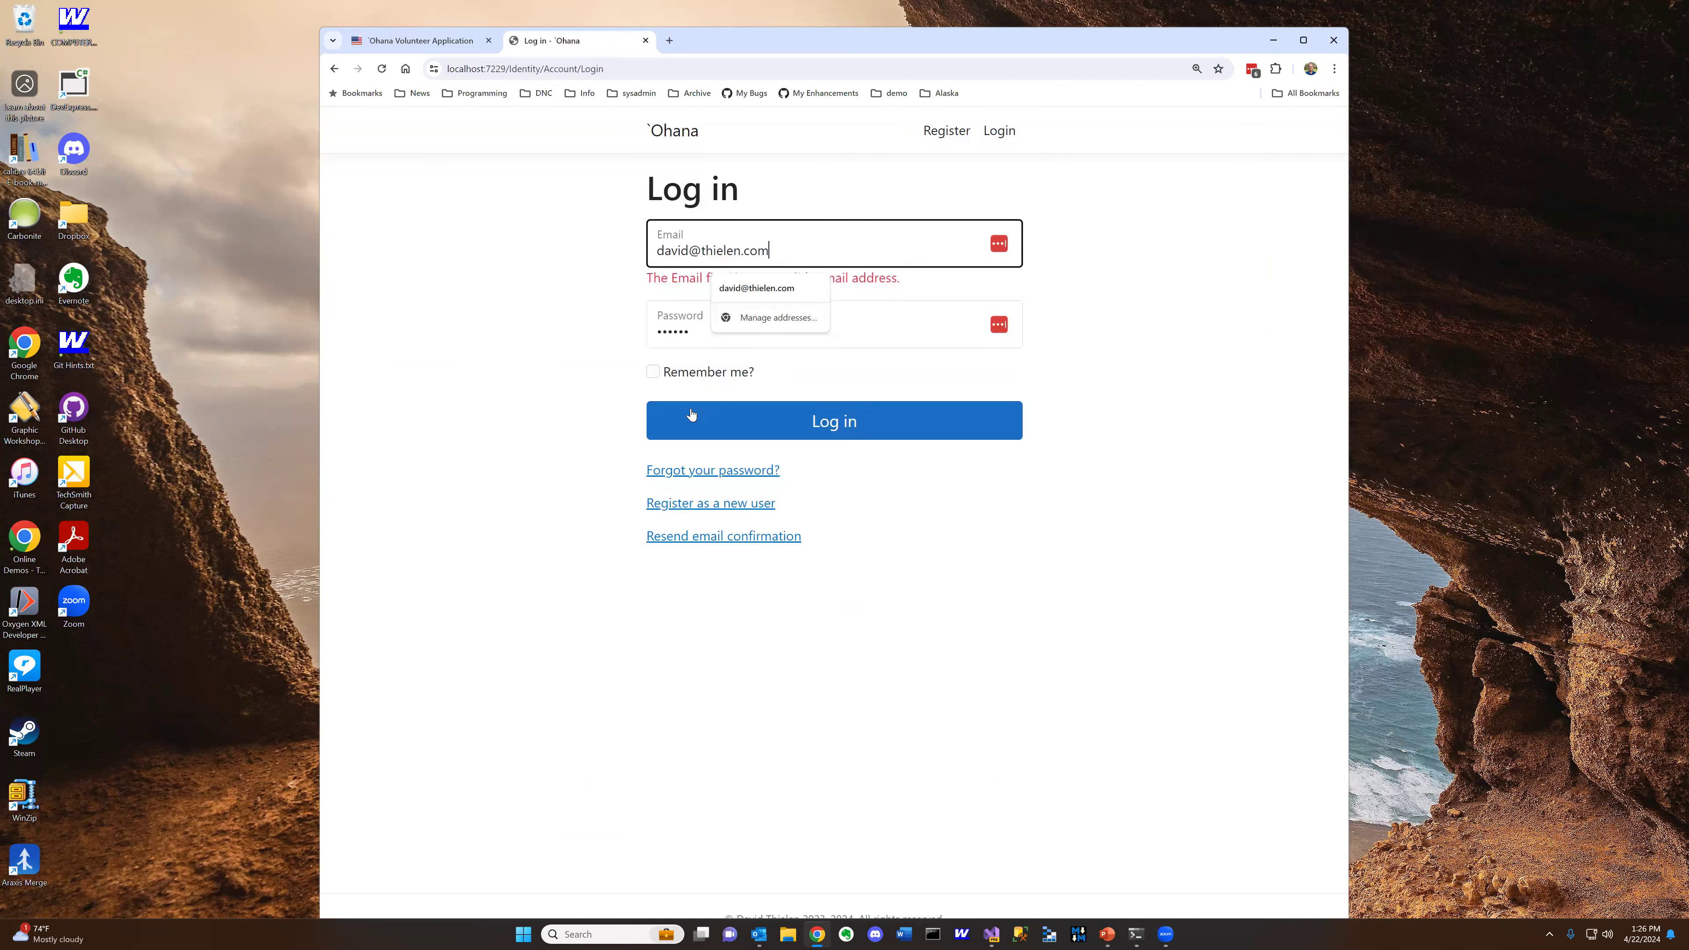
{"action": "left_click", "coordinate": [691, 427]}
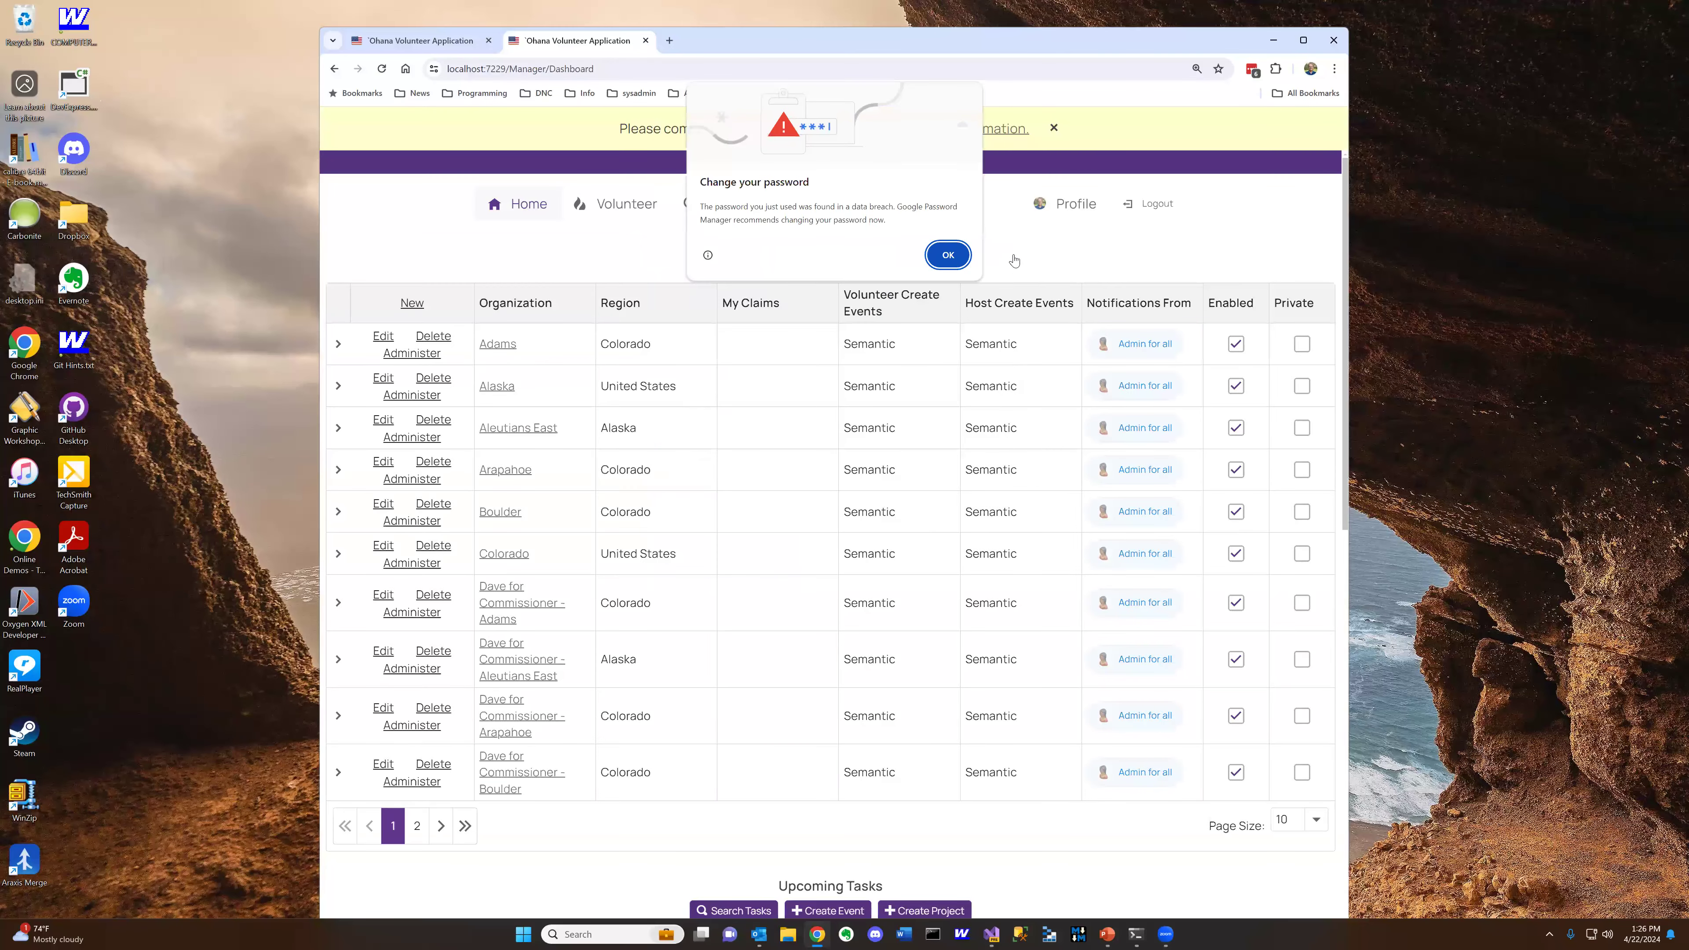
{"action": "left_click", "coordinate": [936, 257]}
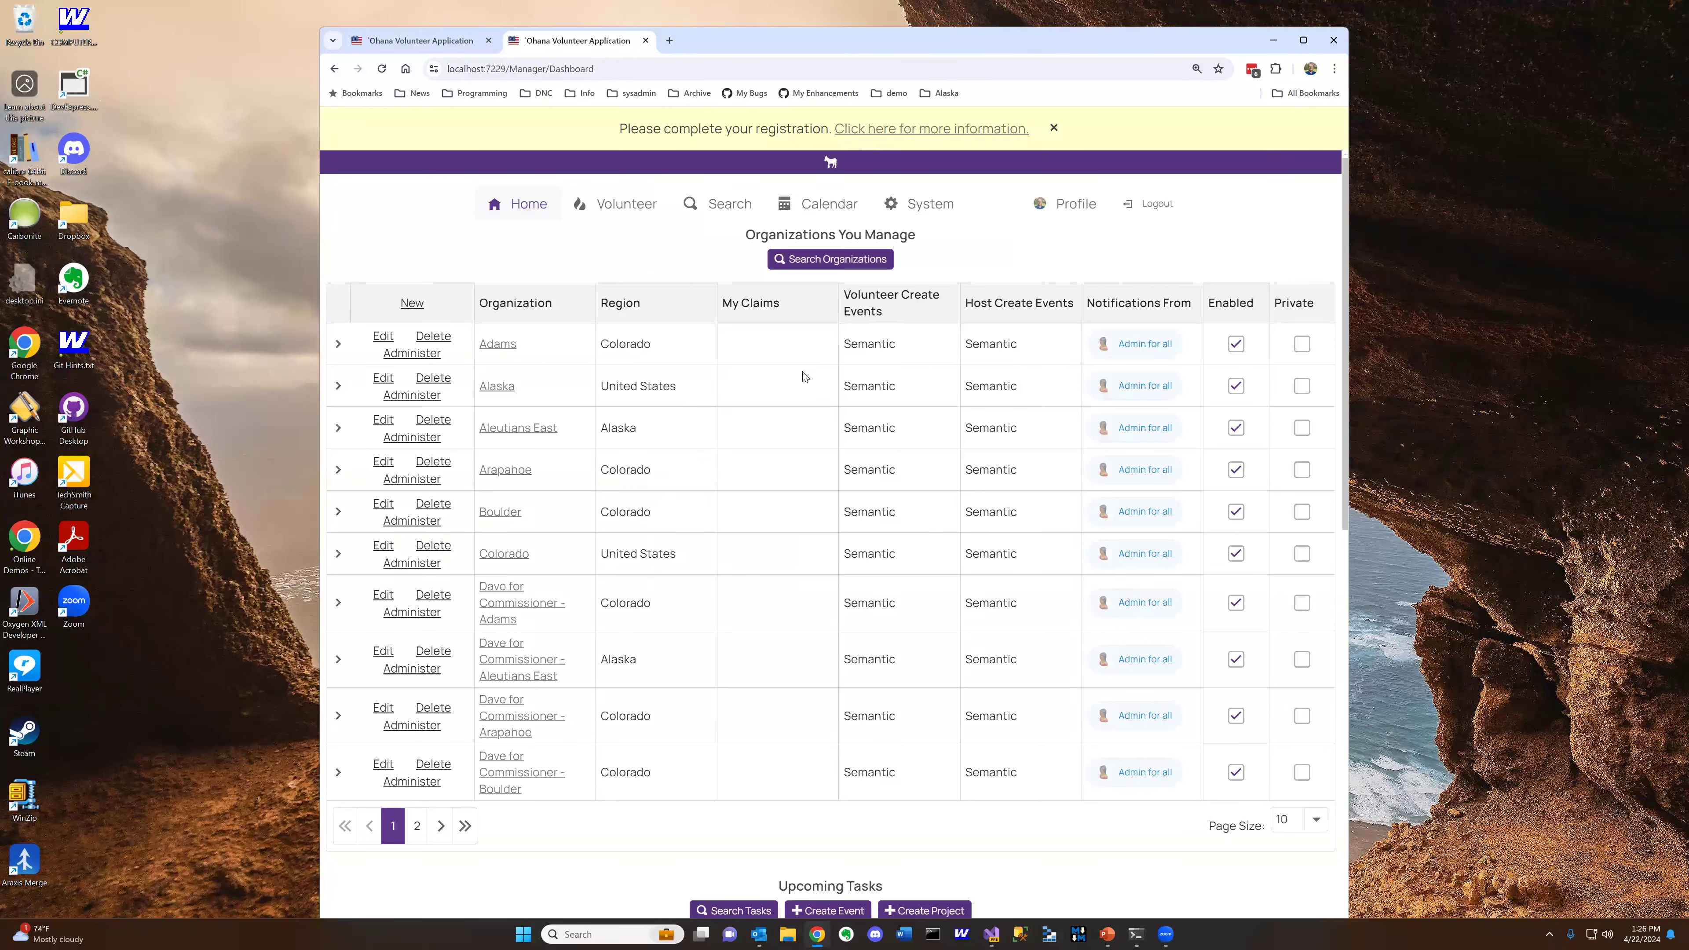
Look through the administrator's dashboard down to Reported Tasks and check the account claims on the Profile page
{"action": "scroll", "coordinate": [757, 342], "scroll_direction": "down", "scroll_amount": 10}
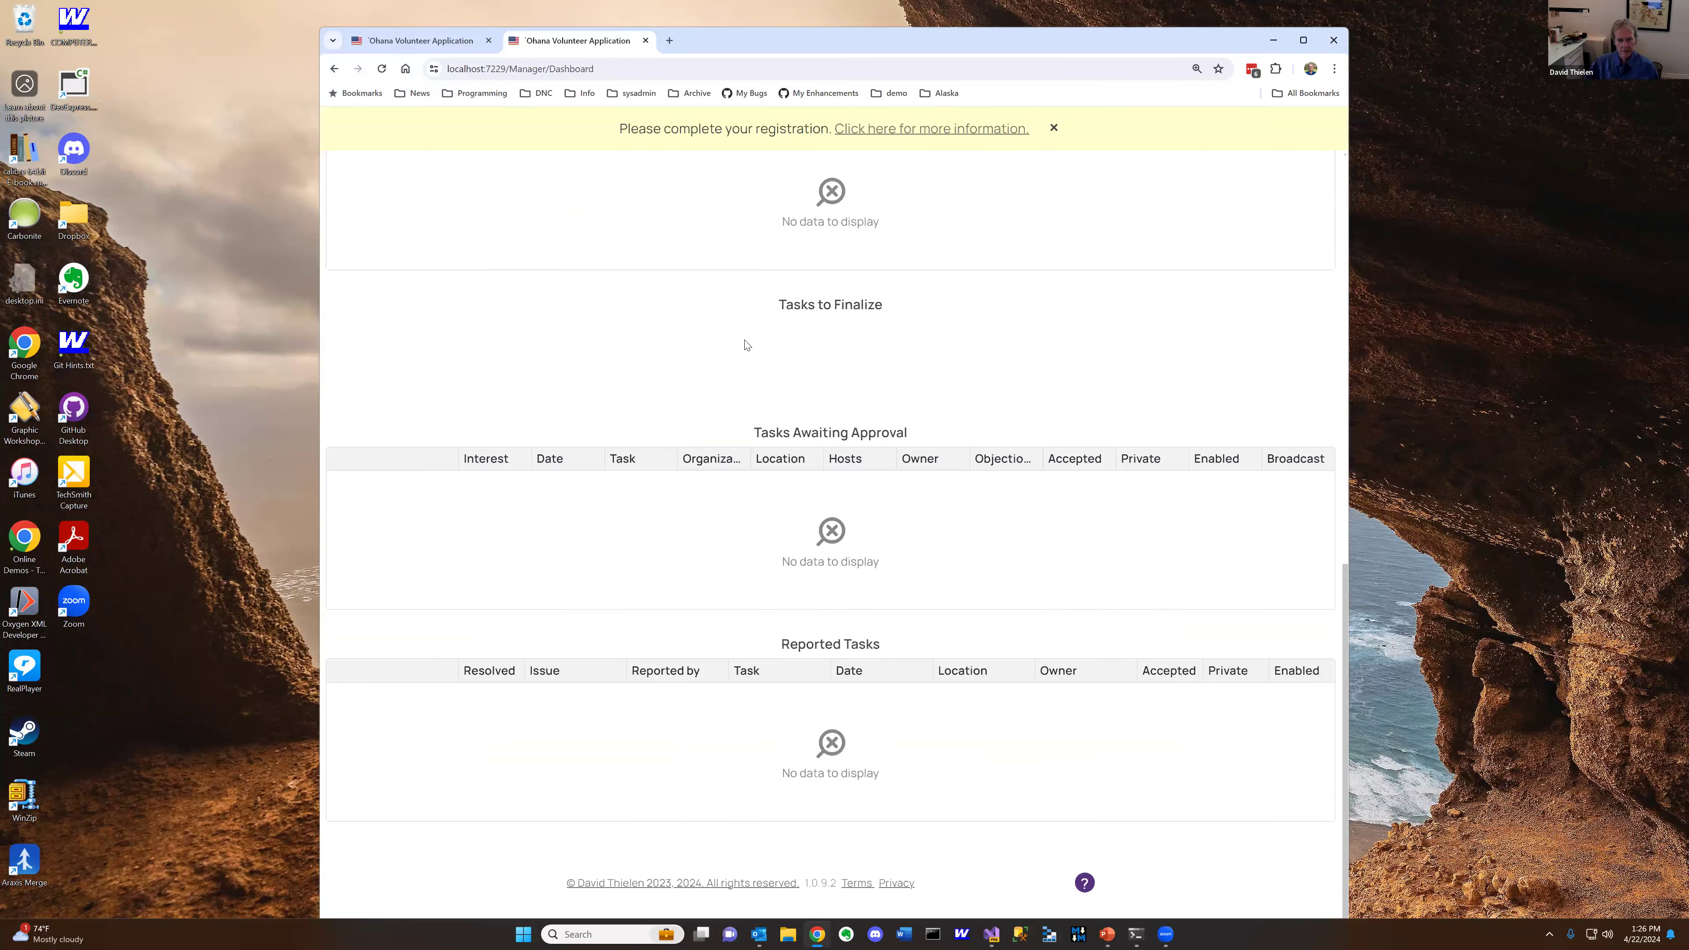
{"action": "scroll", "coordinate": [746, 344], "scroll_direction": "up", "scroll_amount": 10}
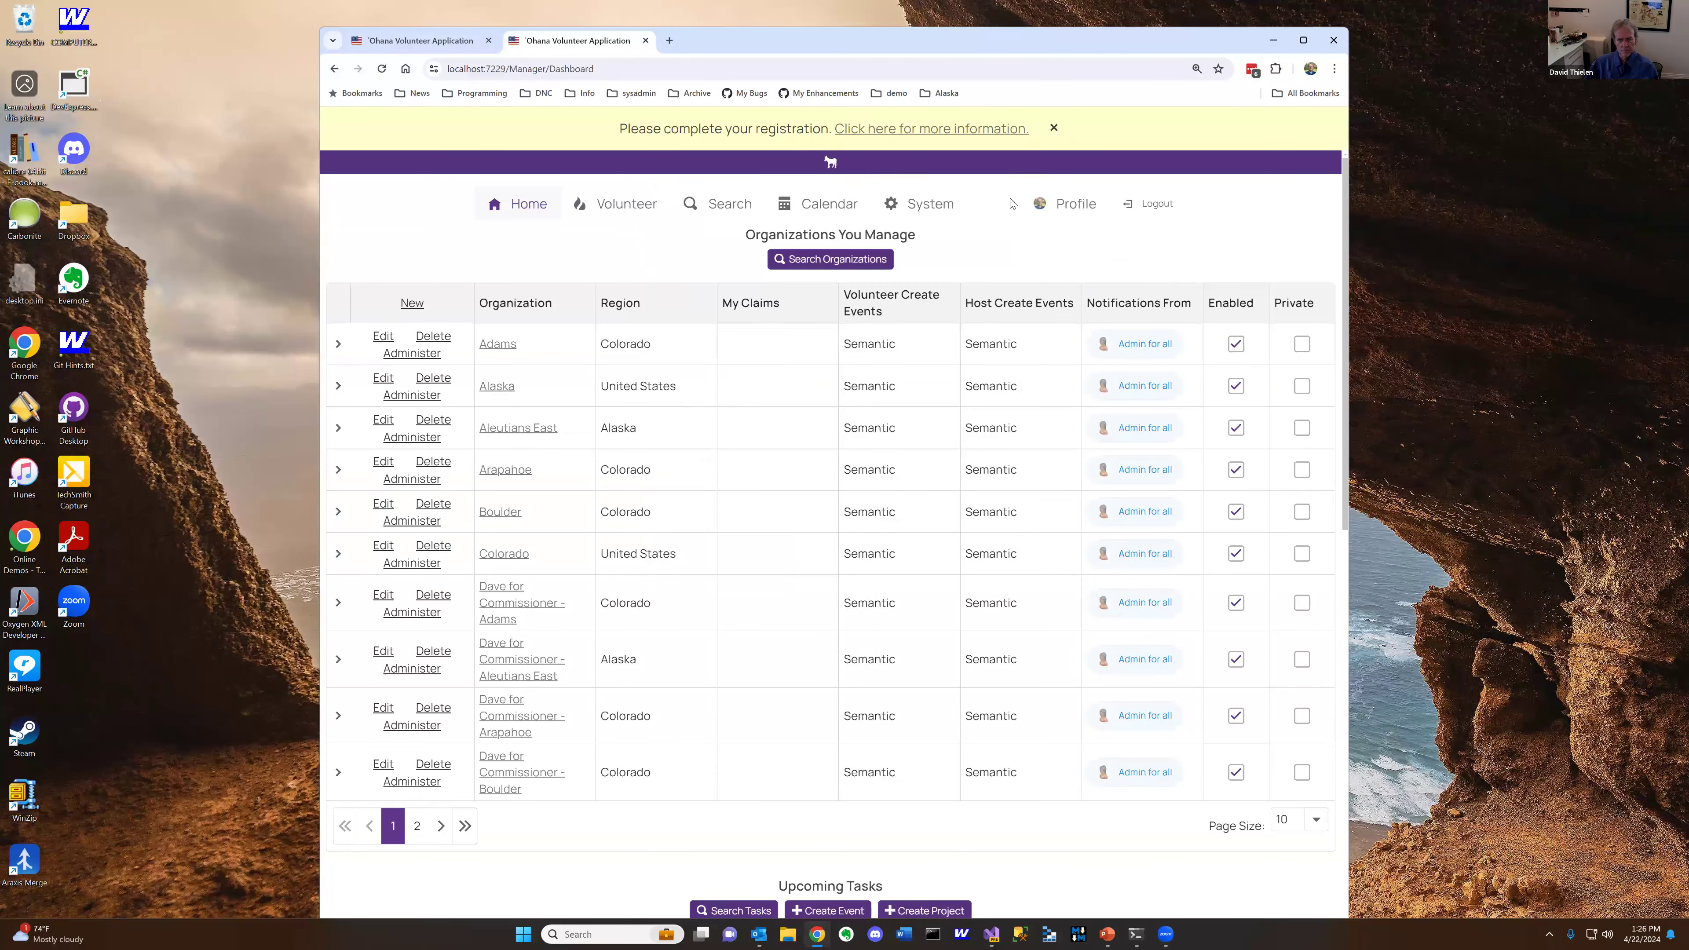
{"action": "left_click", "coordinate": [1065, 205]}
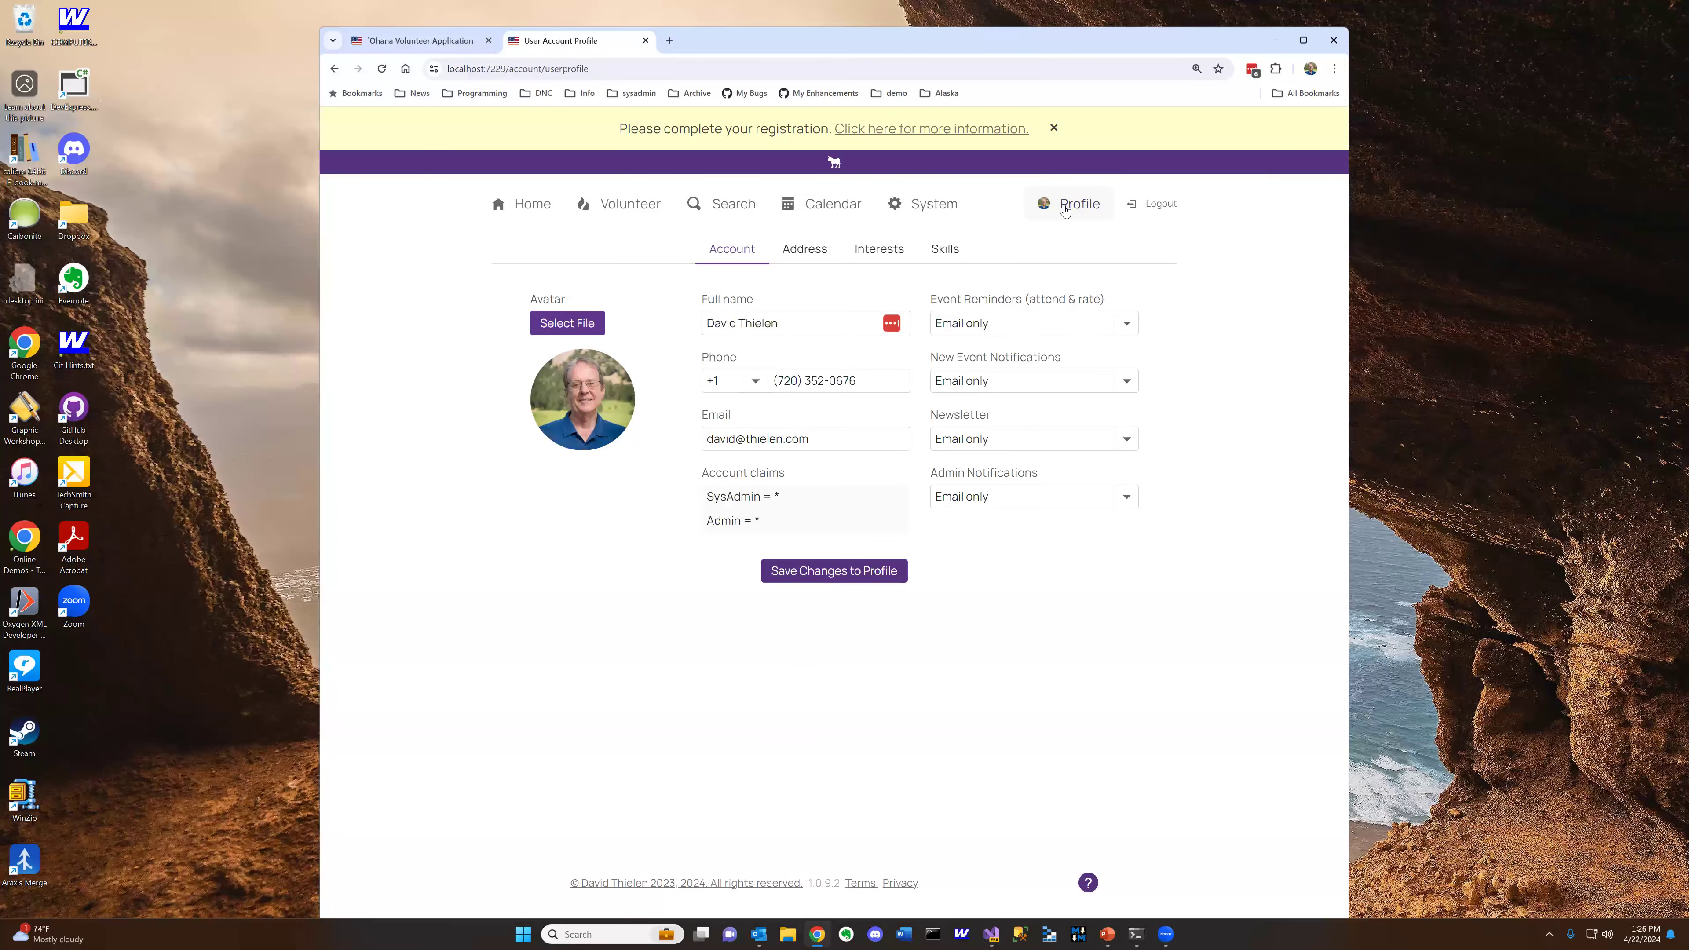
{"action": "left_click", "coordinate": [334, 68]}
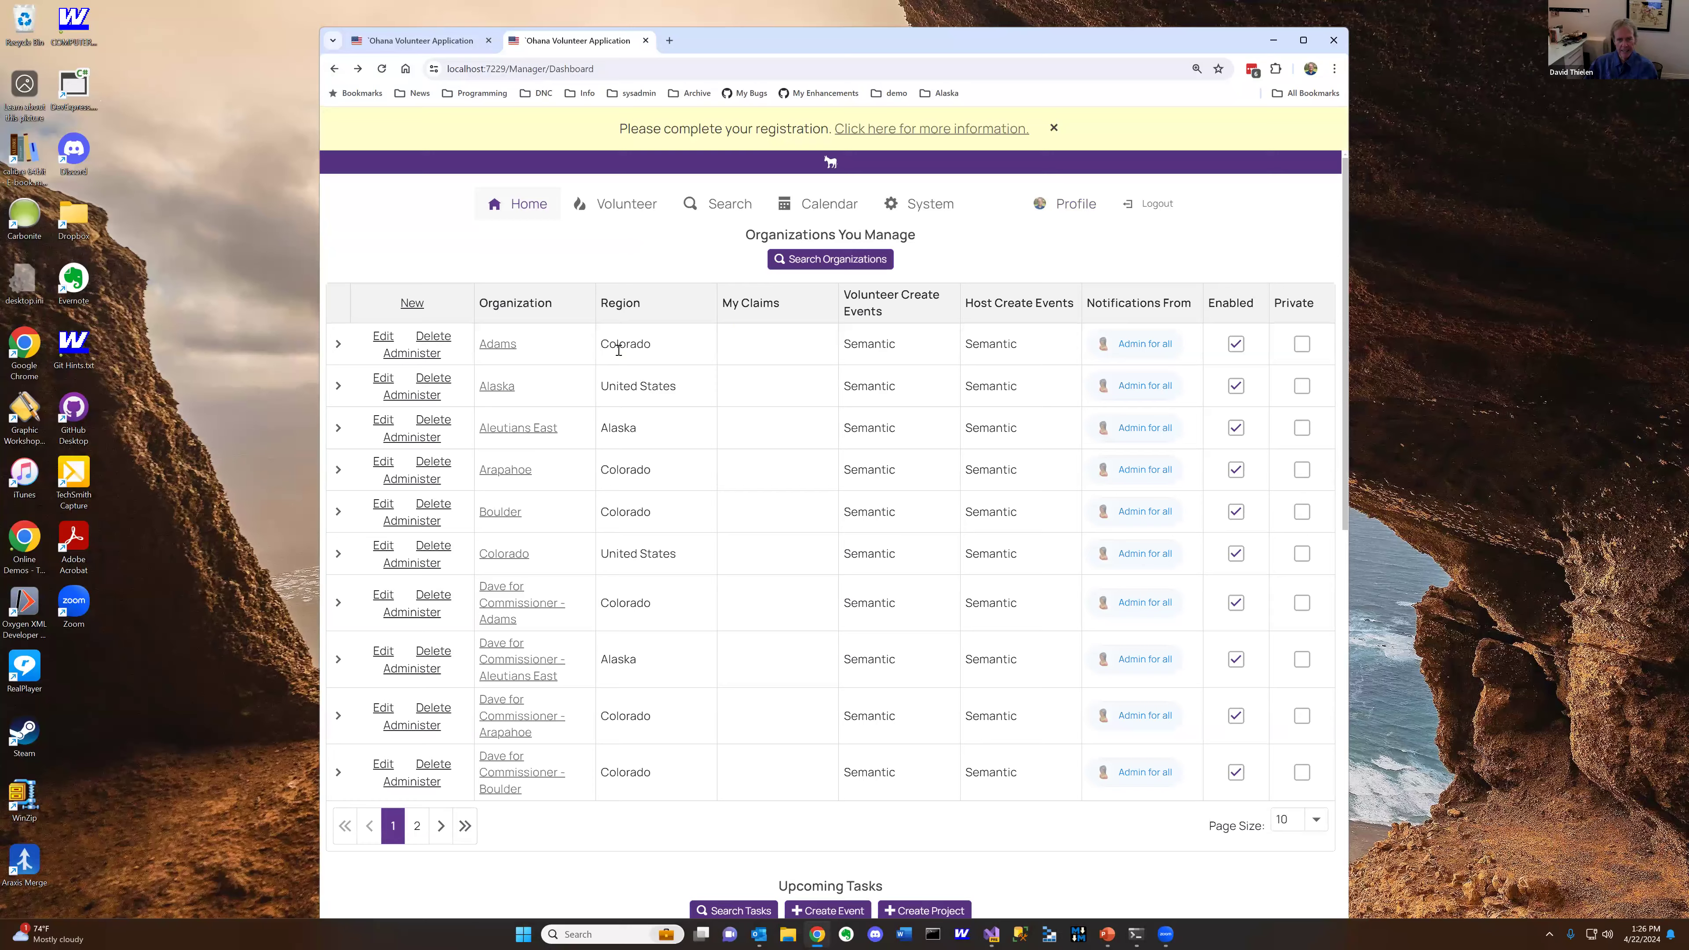
{"action": "scroll", "coordinate": [619, 366], "scroll_direction": "down", "scroll_amount": 1}
{"action": "scroll", "coordinate": [619, 366], "scroll_direction": "down", "scroll_amount": 6}
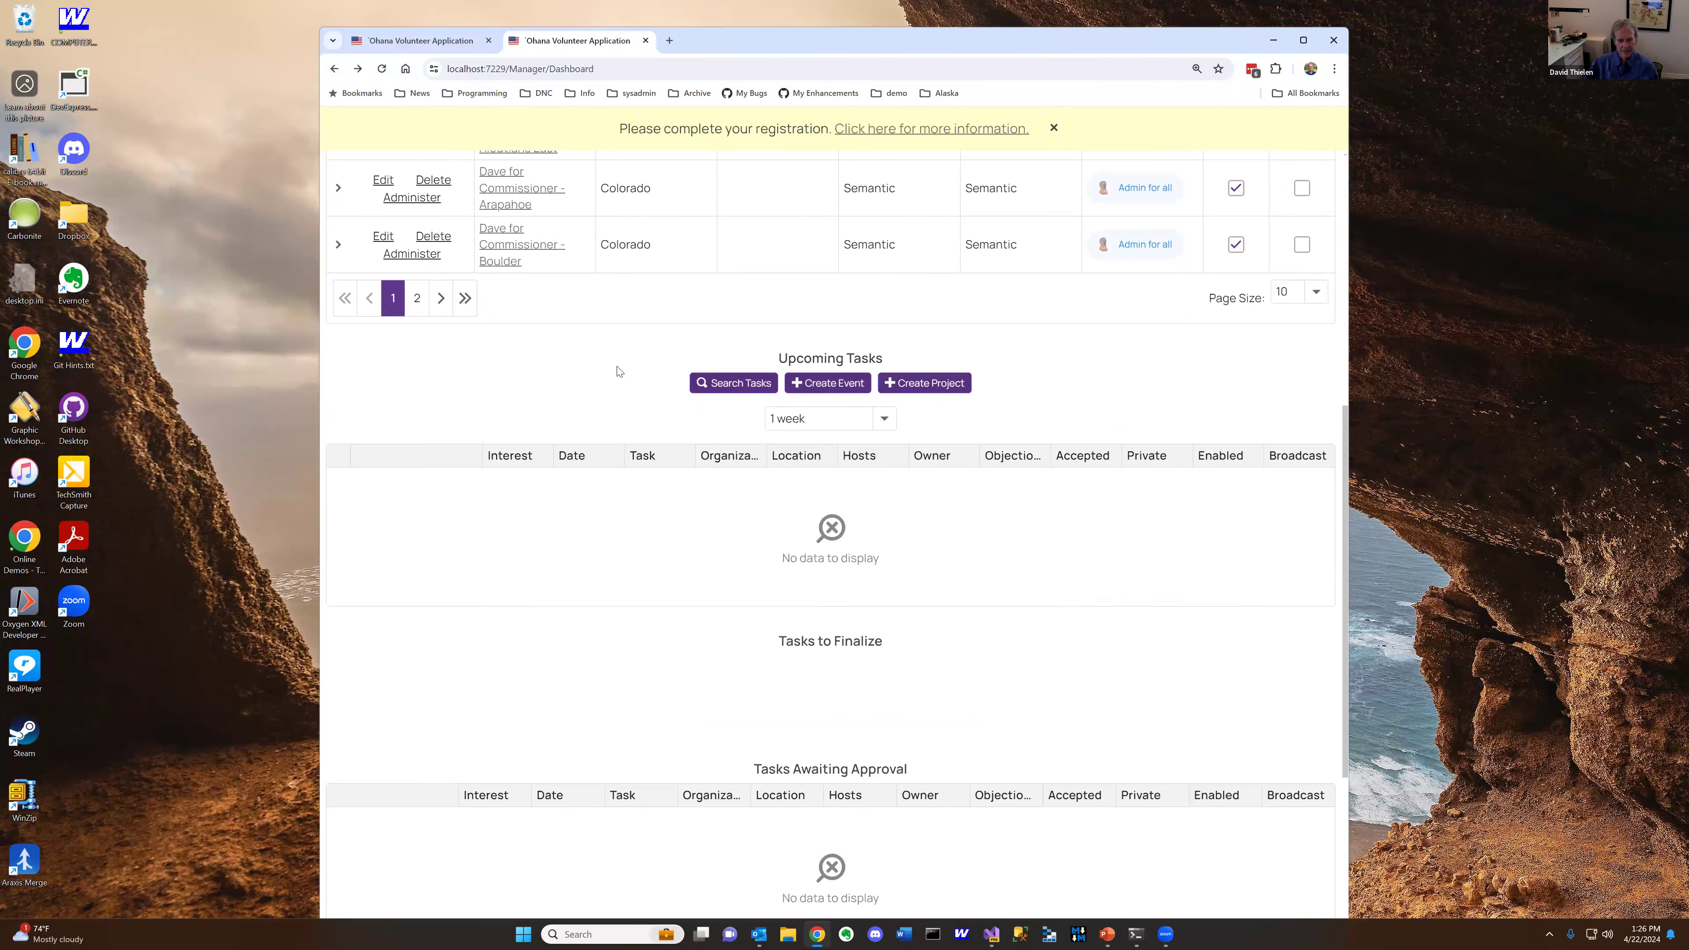
{"action": "scroll", "coordinate": [618, 370], "scroll_direction": "down", "scroll_amount": 4}
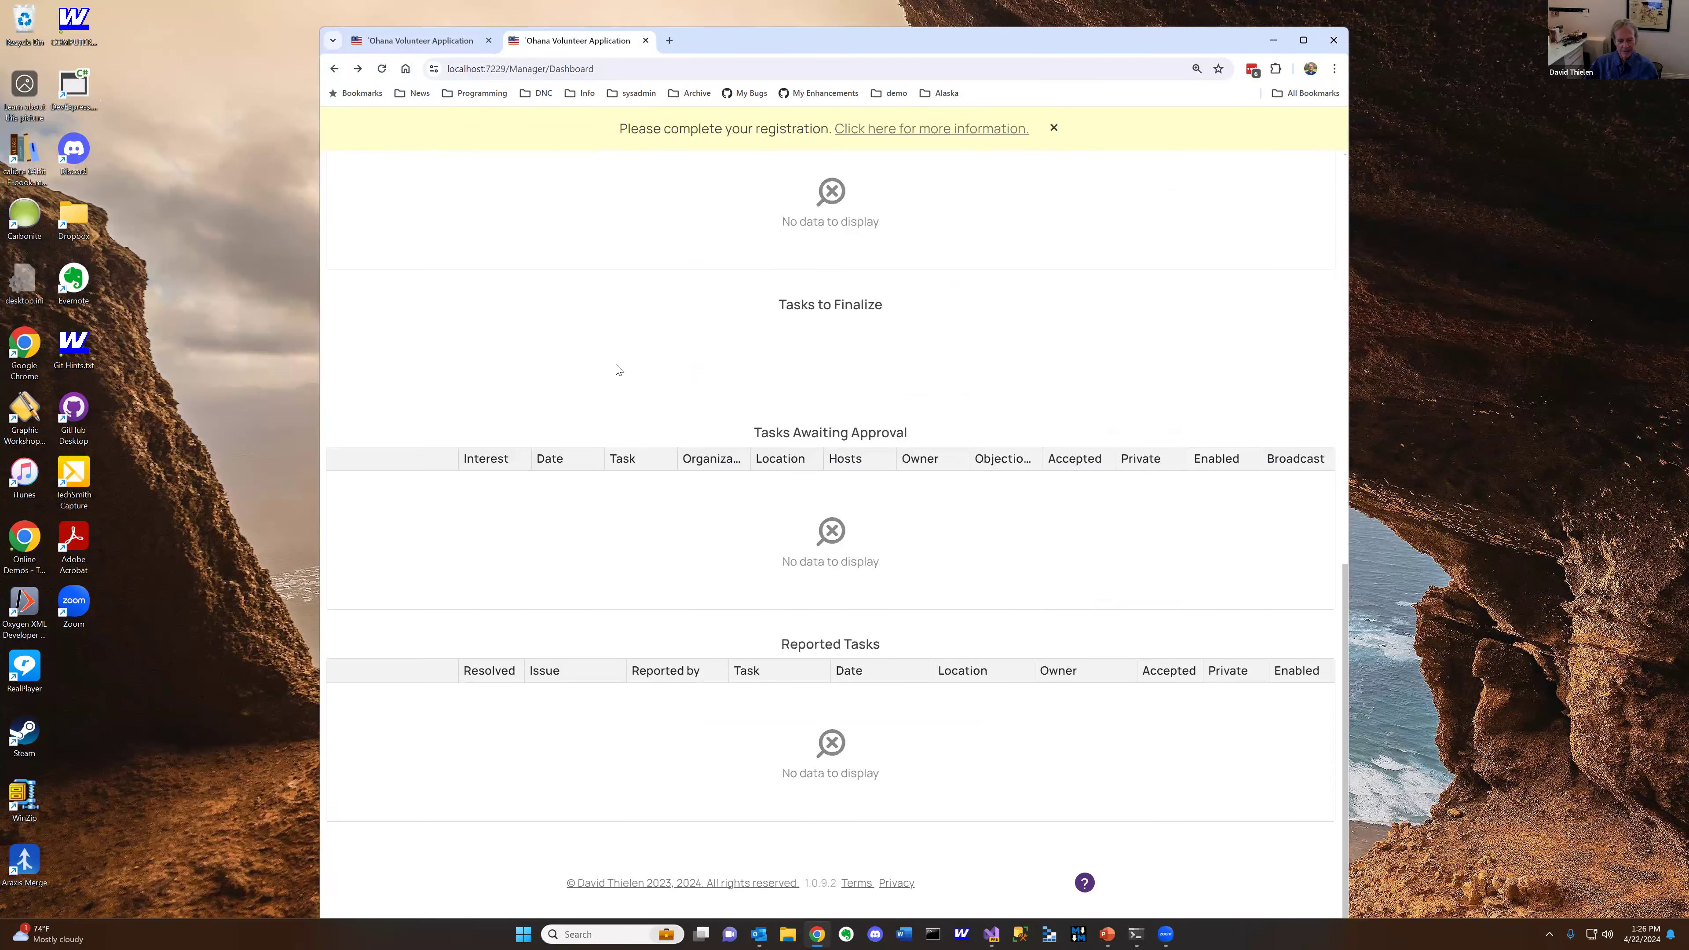
{"action": "scroll", "coordinate": [618, 370], "scroll_direction": "up", "scroll_amount": 11}
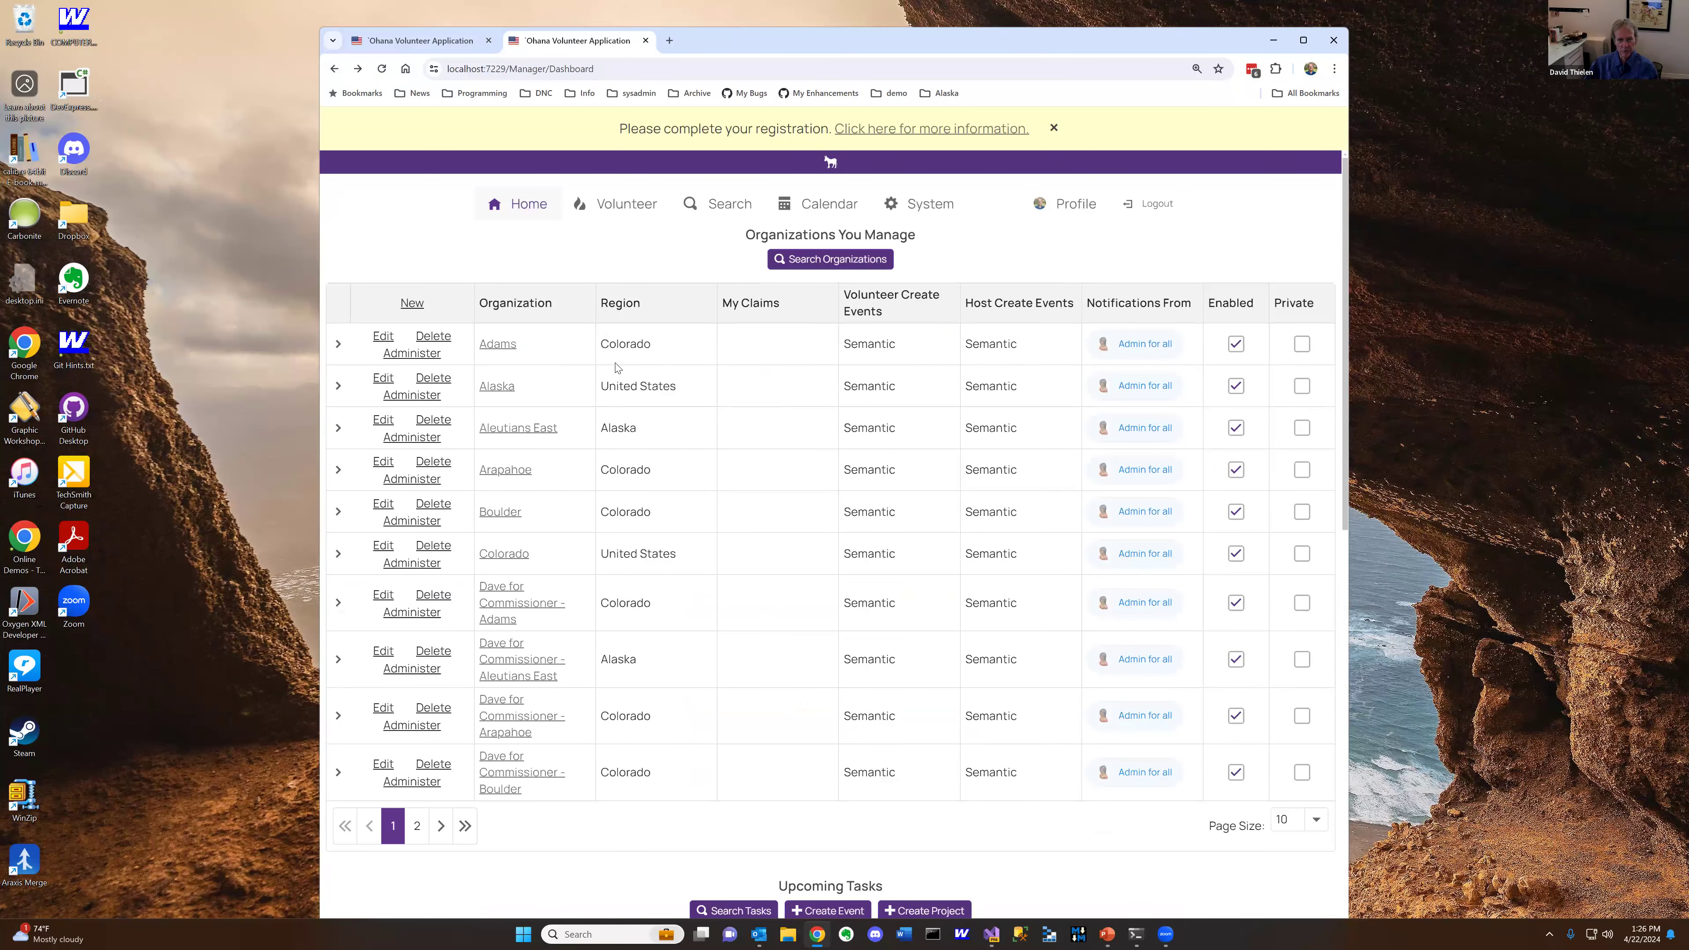
Open the system admin dashboard, turn off Enabled for the user in Reported Users, and save the row
{"action": "left_click", "coordinate": [903, 207]}
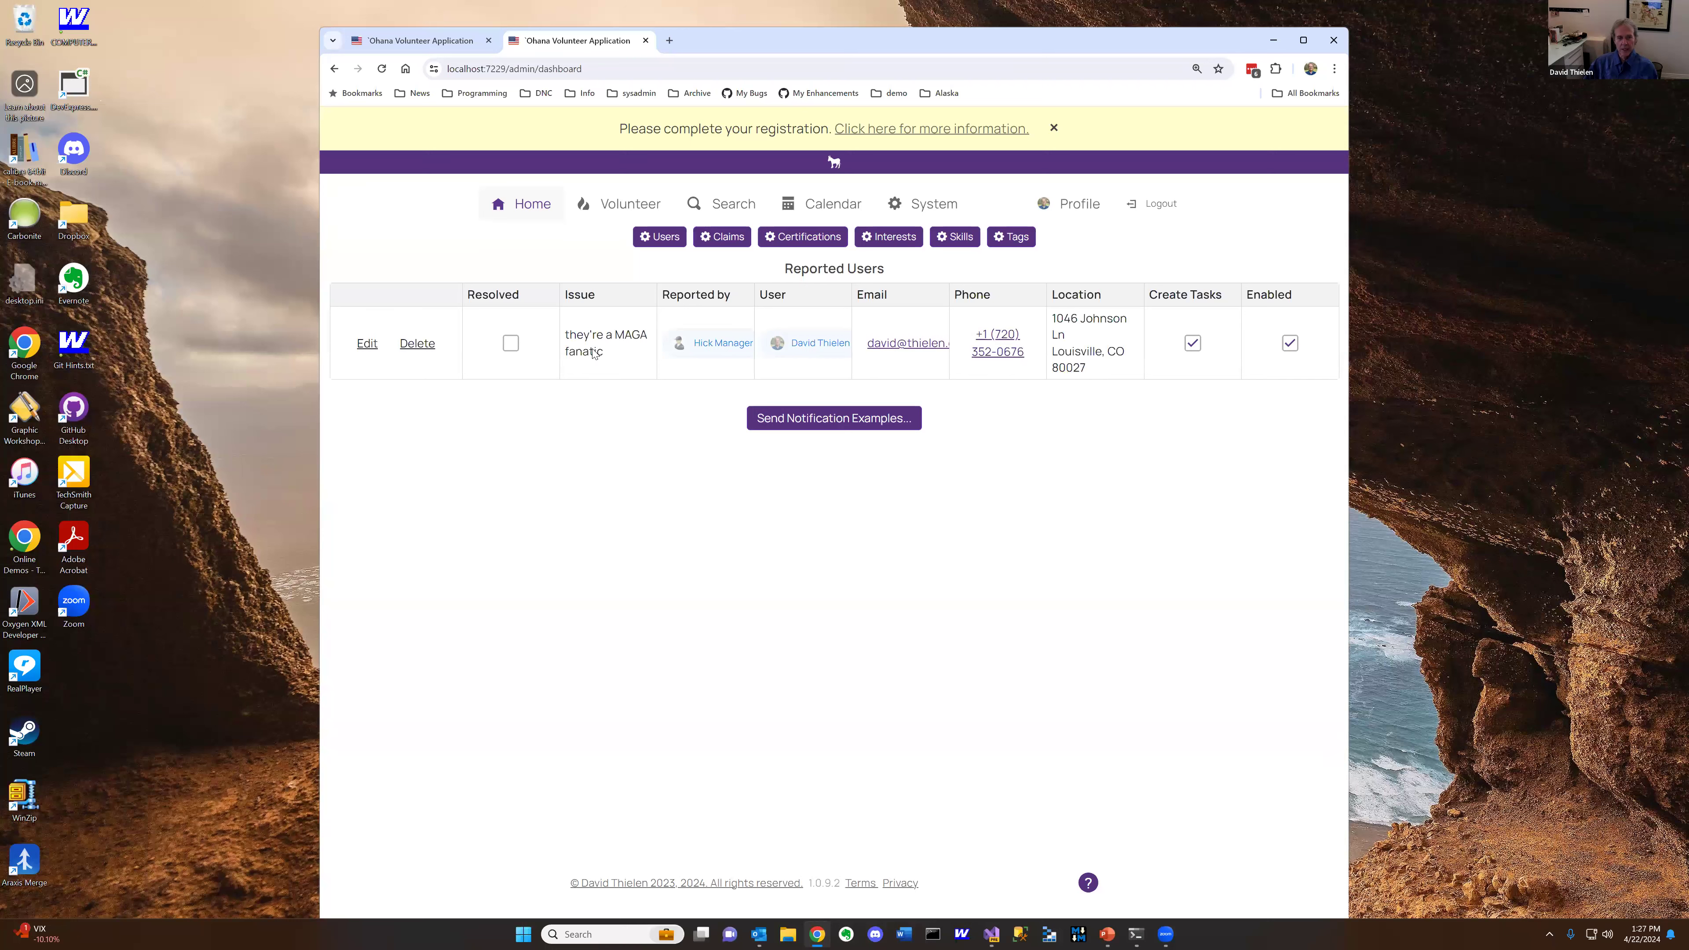
{"action": "left_click", "coordinate": [366, 344]}
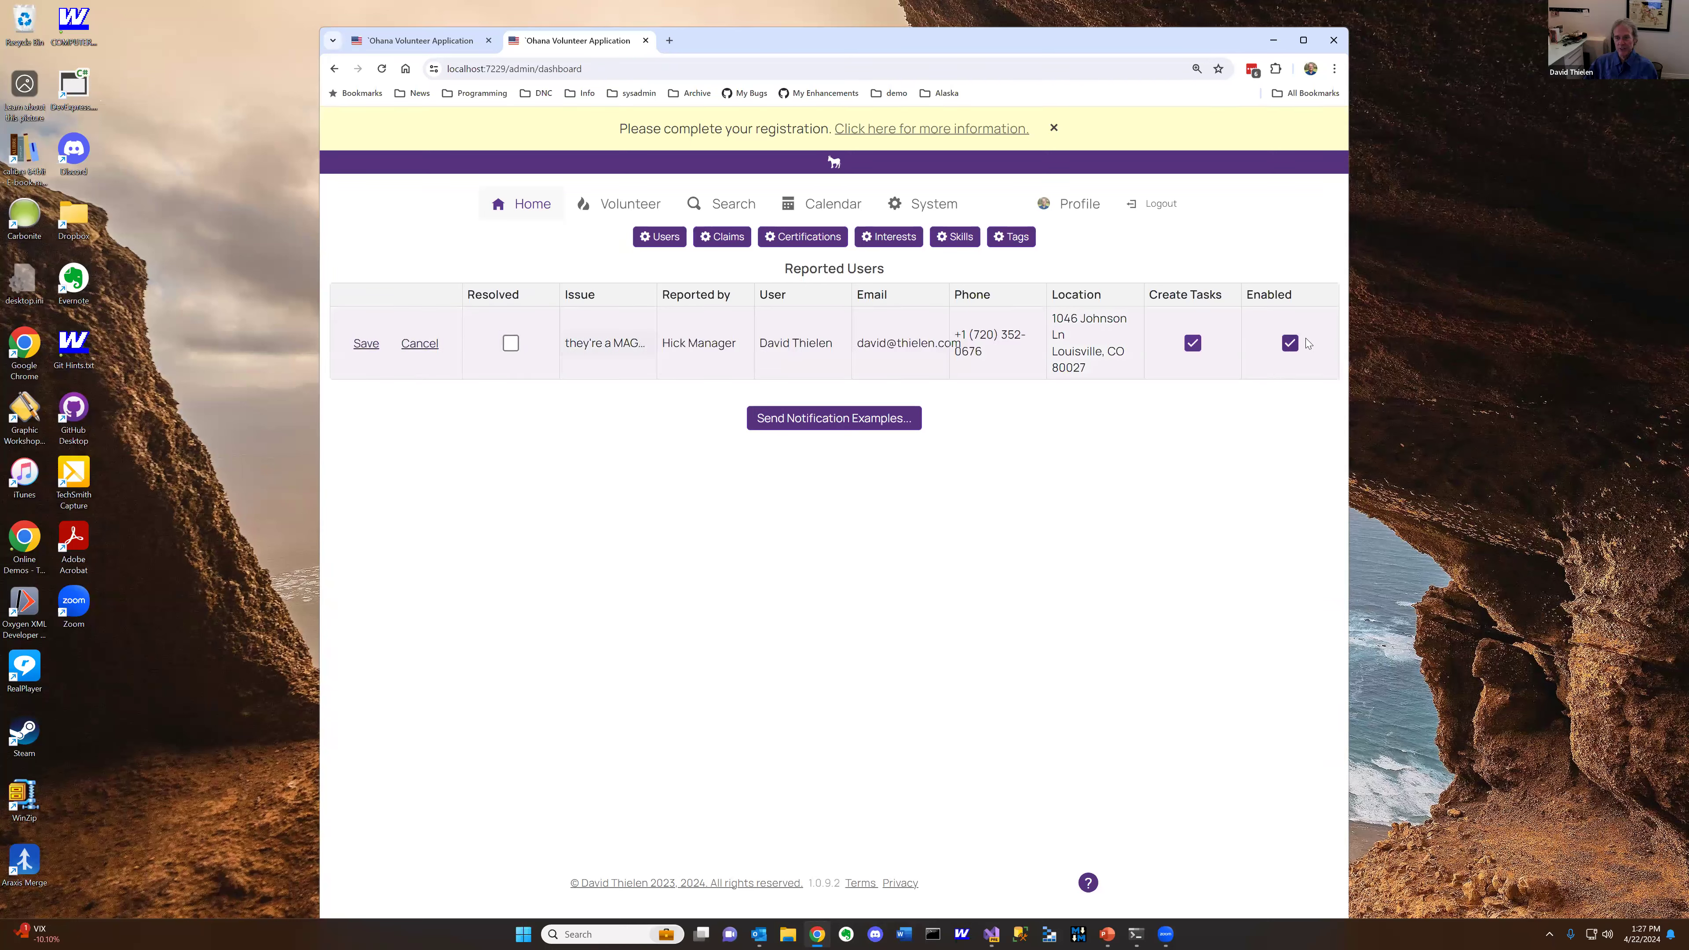
{"action": "left_click", "coordinate": [1290, 344]}
{"action": "left_click", "coordinate": [367, 344]}
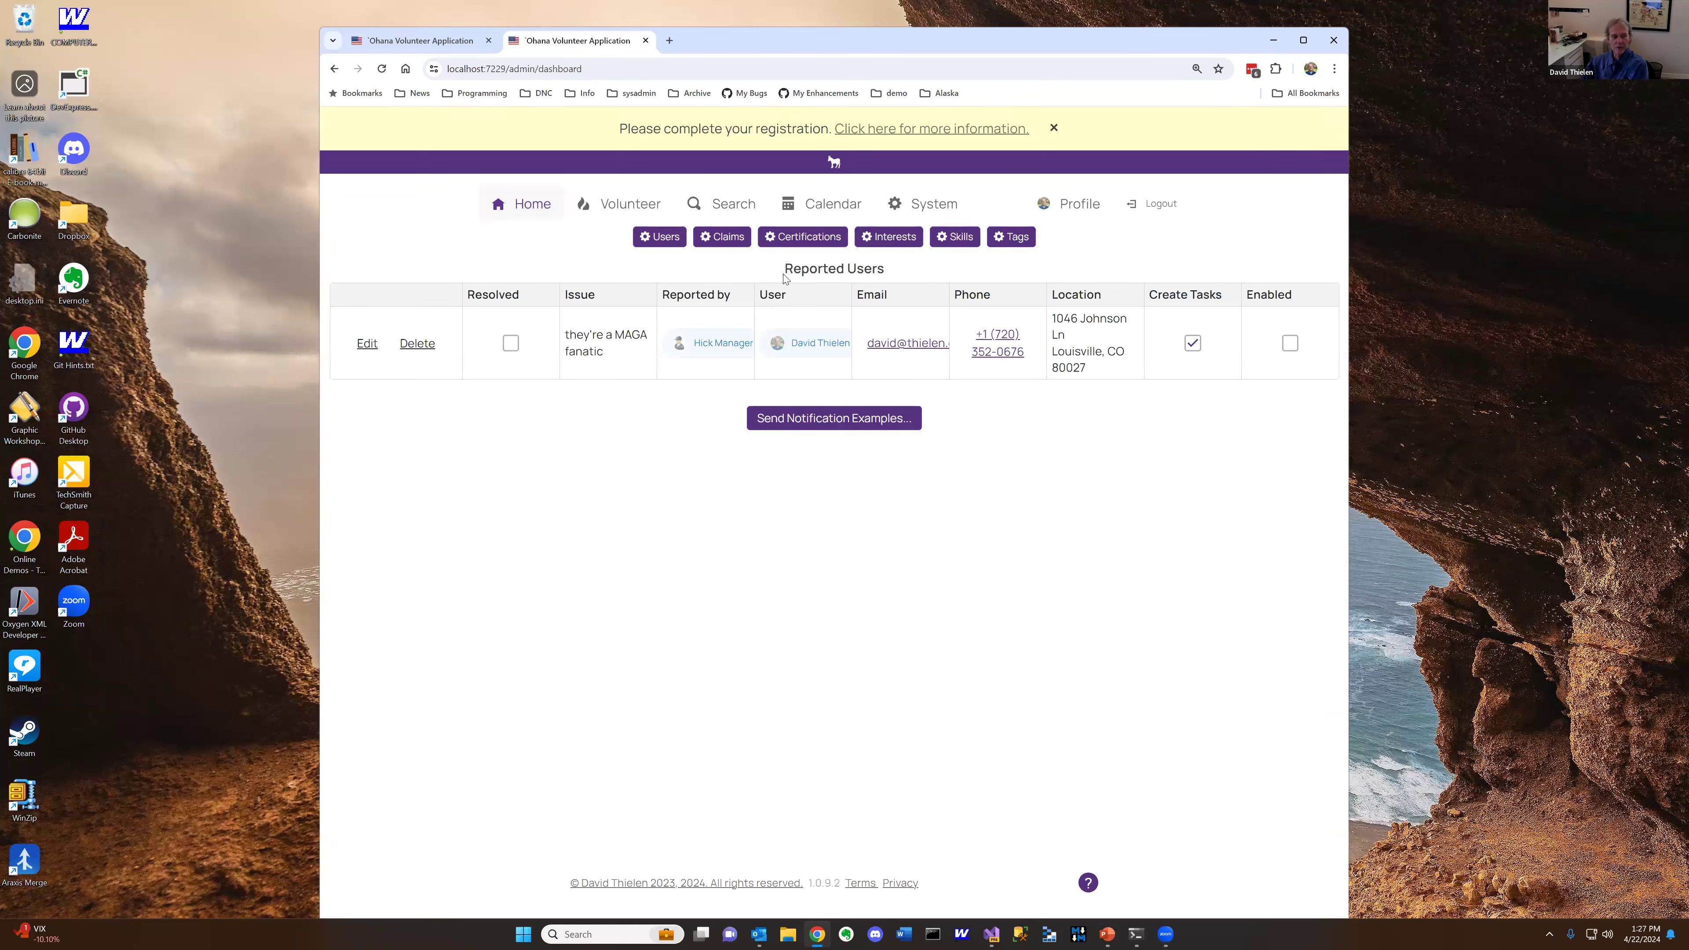
Mark the report in Reported Users as Resolved, turn the user's Enabled setting back on, and save the row
{"action": "left_click", "coordinate": [370, 344]}
{"action": "left_click", "coordinate": [510, 343]}
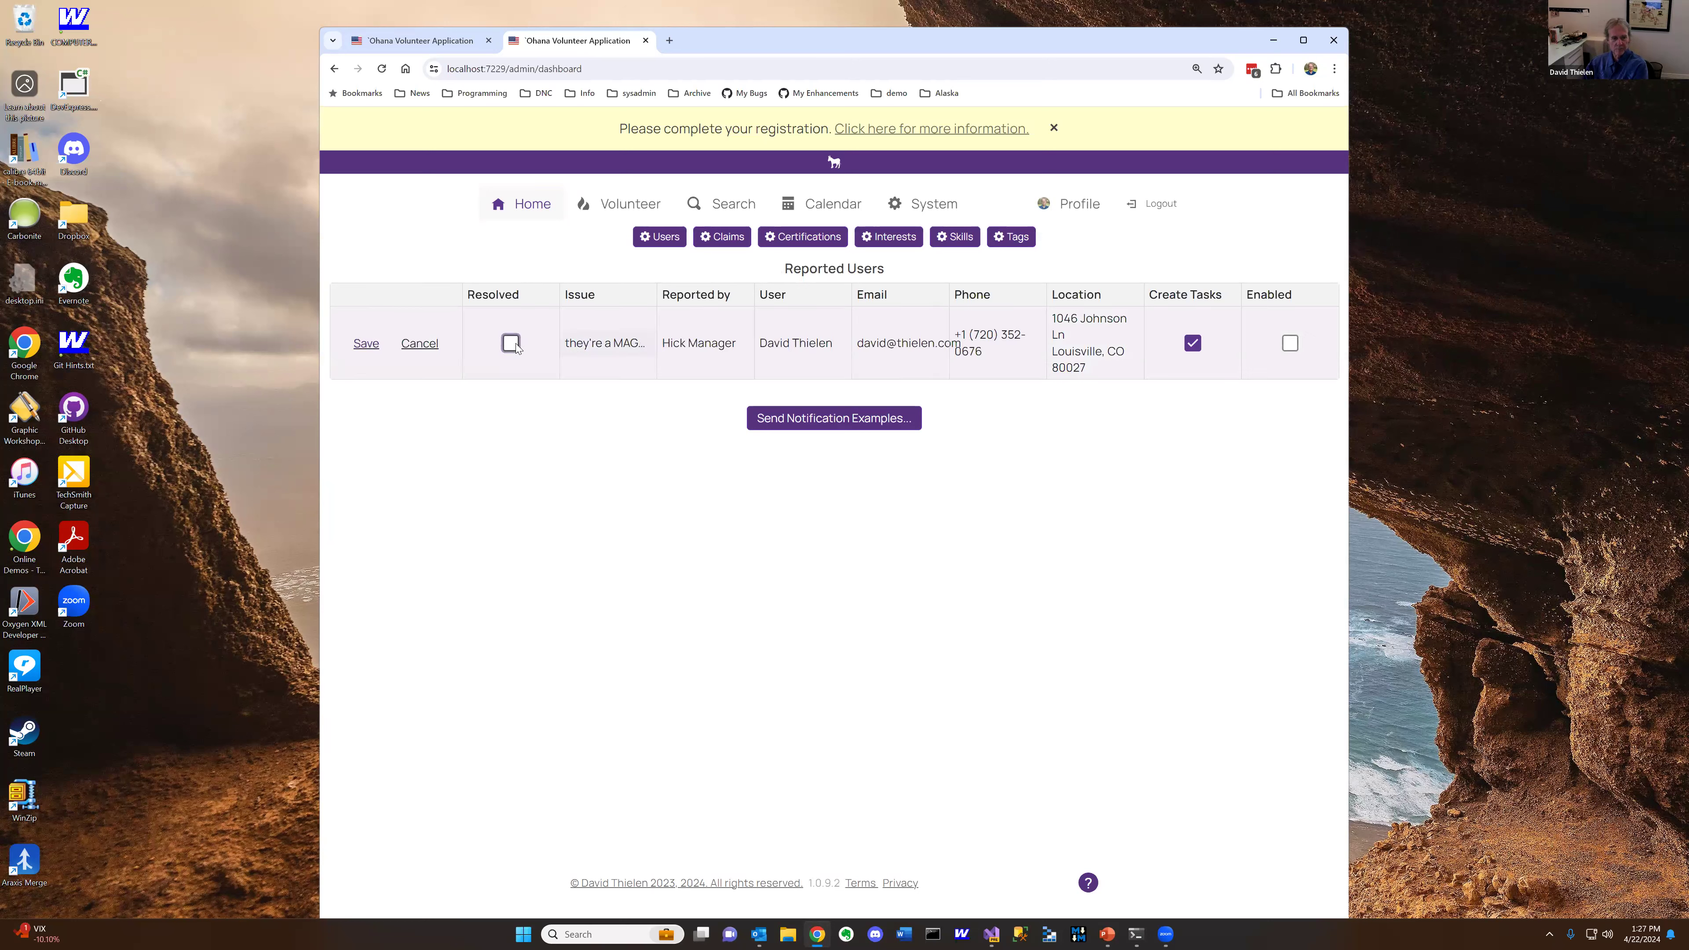
{"action": "left_click", "coordinate": [1290, 343]}
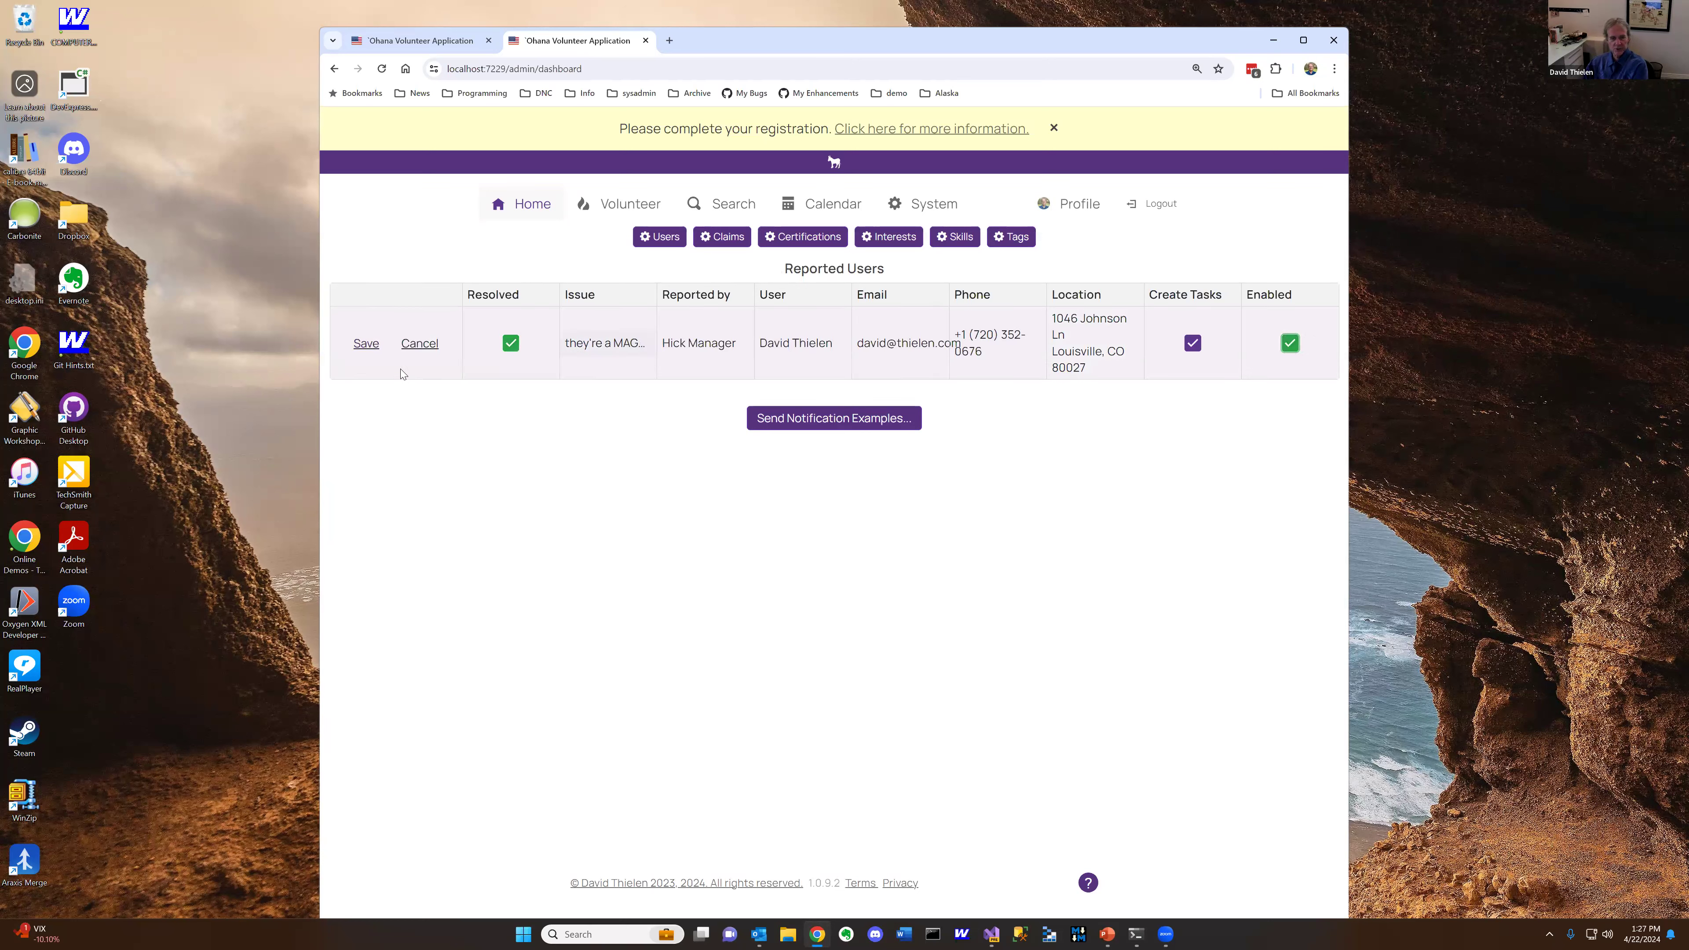
{"action": "left_click", "coordinate": [368, 346]}
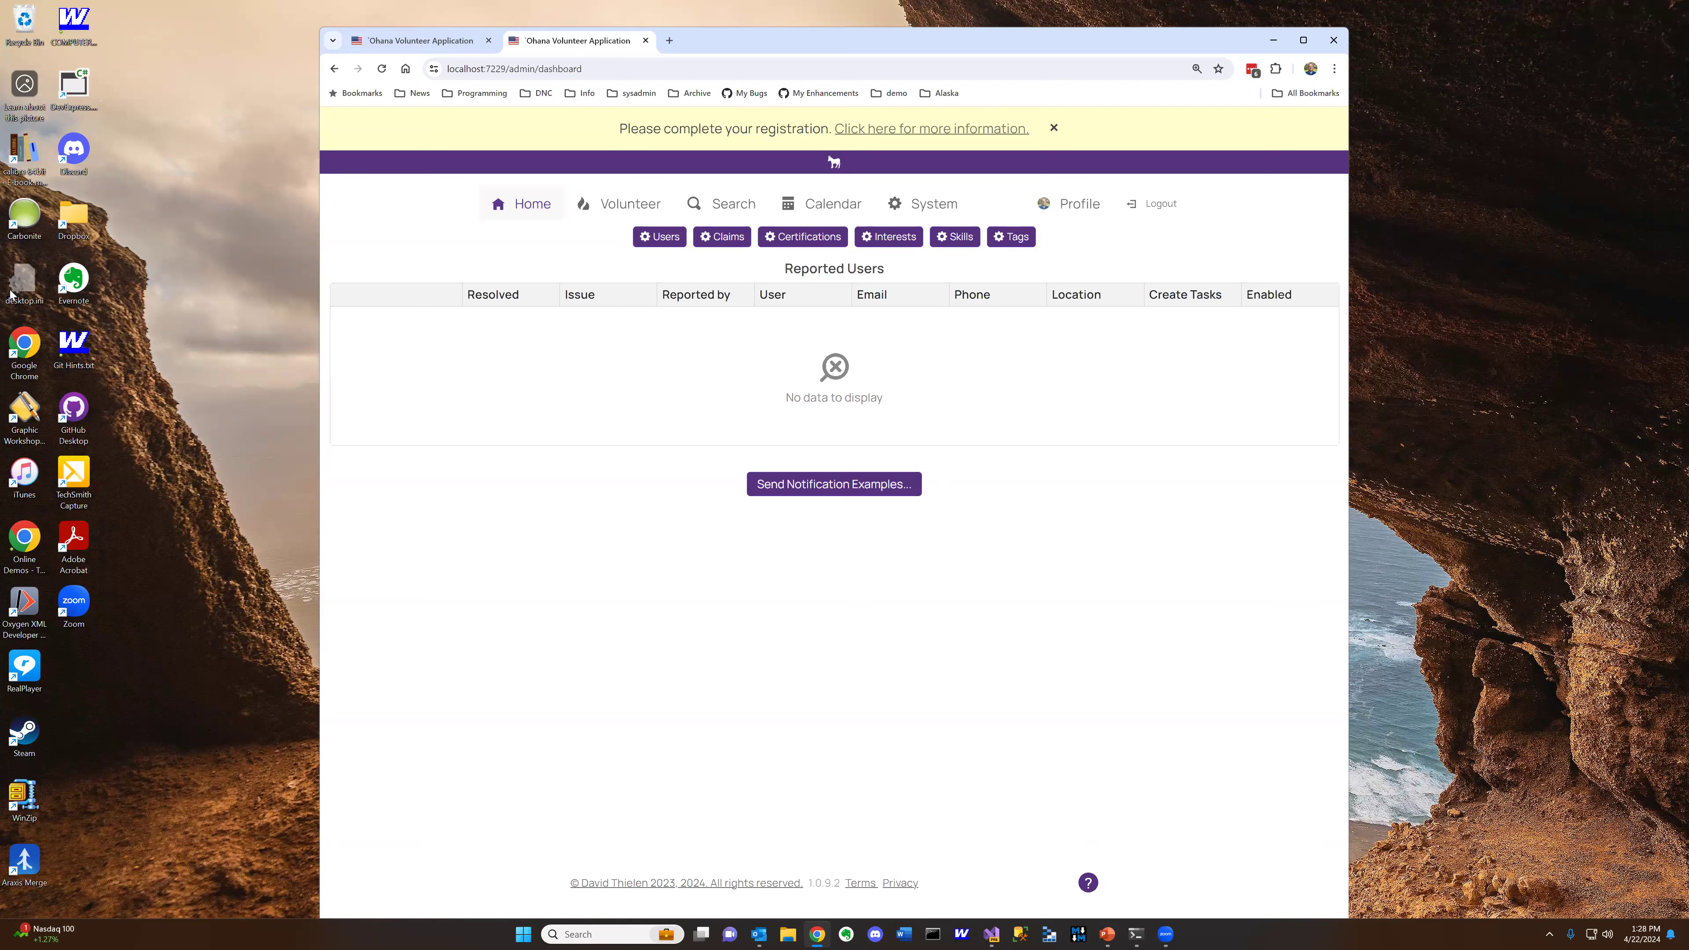
Review the Claim Type choices for the first Colorado claim in the claims list, cancel the edit, and return to the home dashboard
{"action": "left_click", "coordinate": [733, 241]}
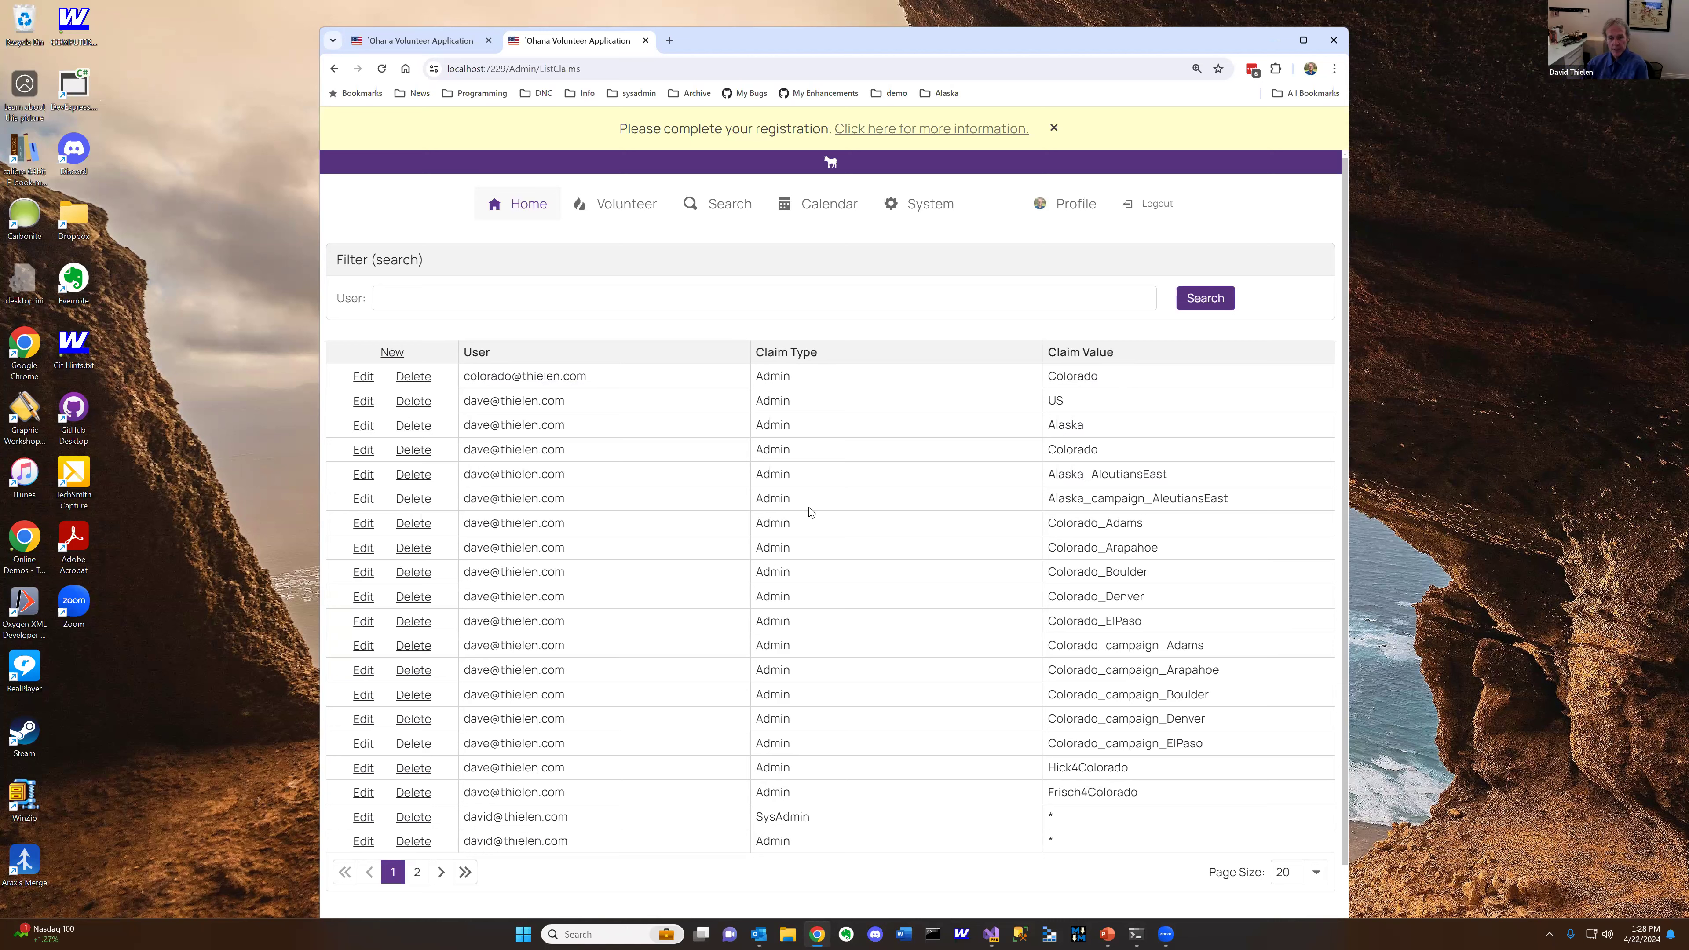
{"action": "left_click", "coordinate": [364, 376]}
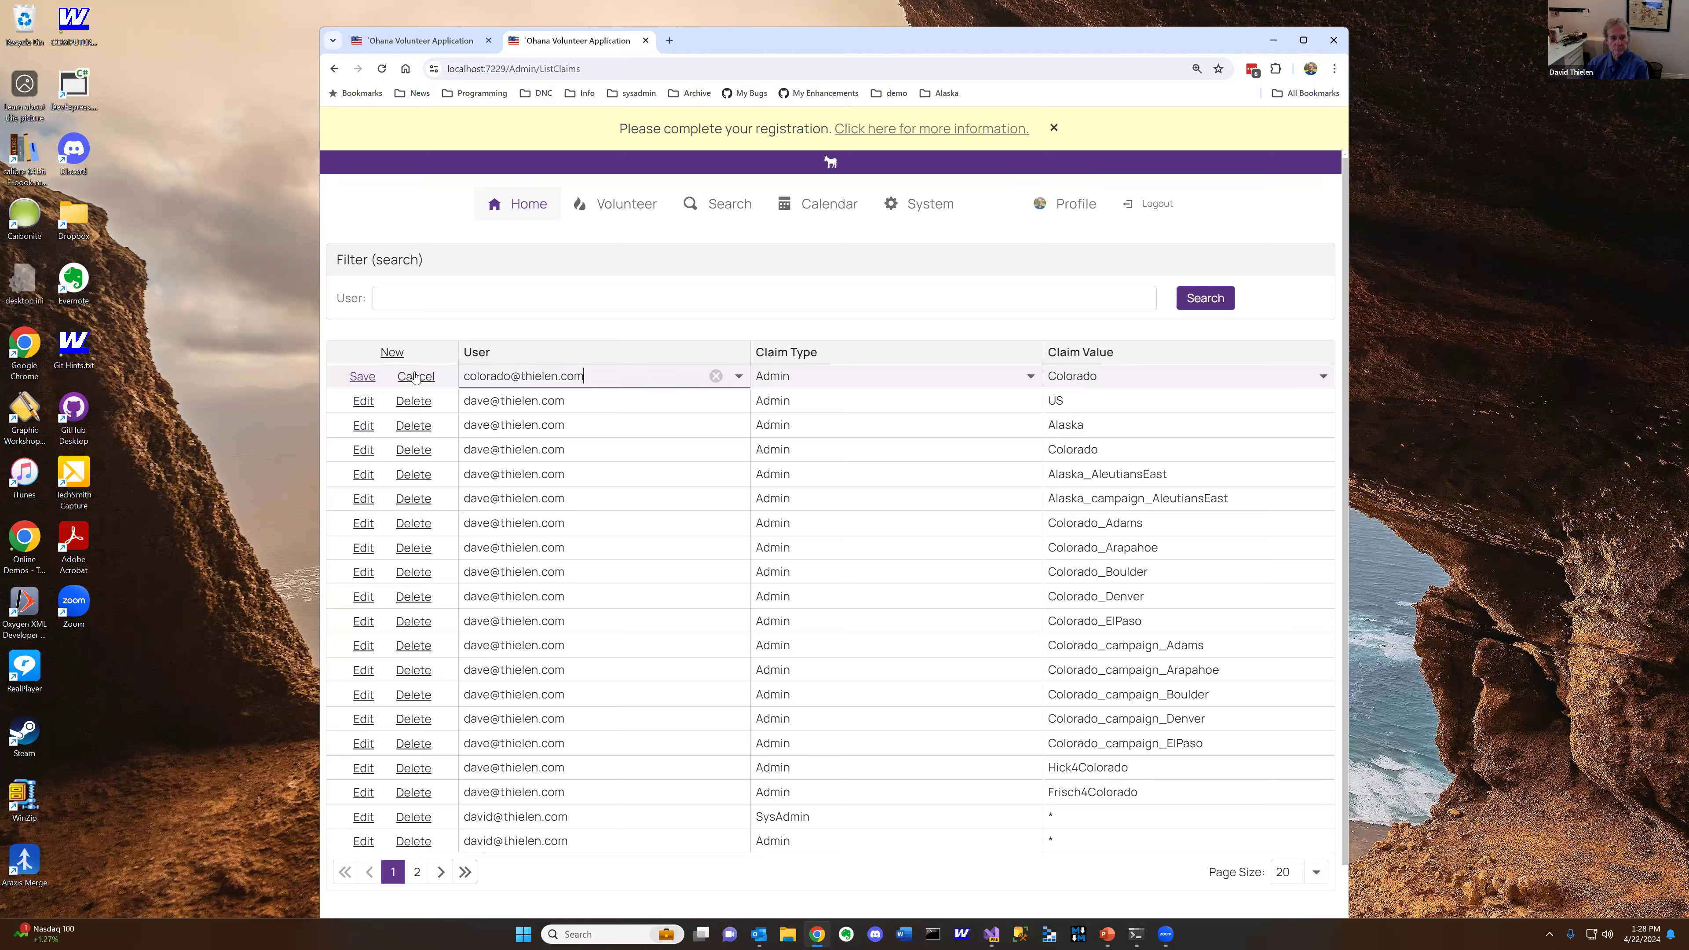
{"action": "left_click", "coordinate": [1031, 377]}
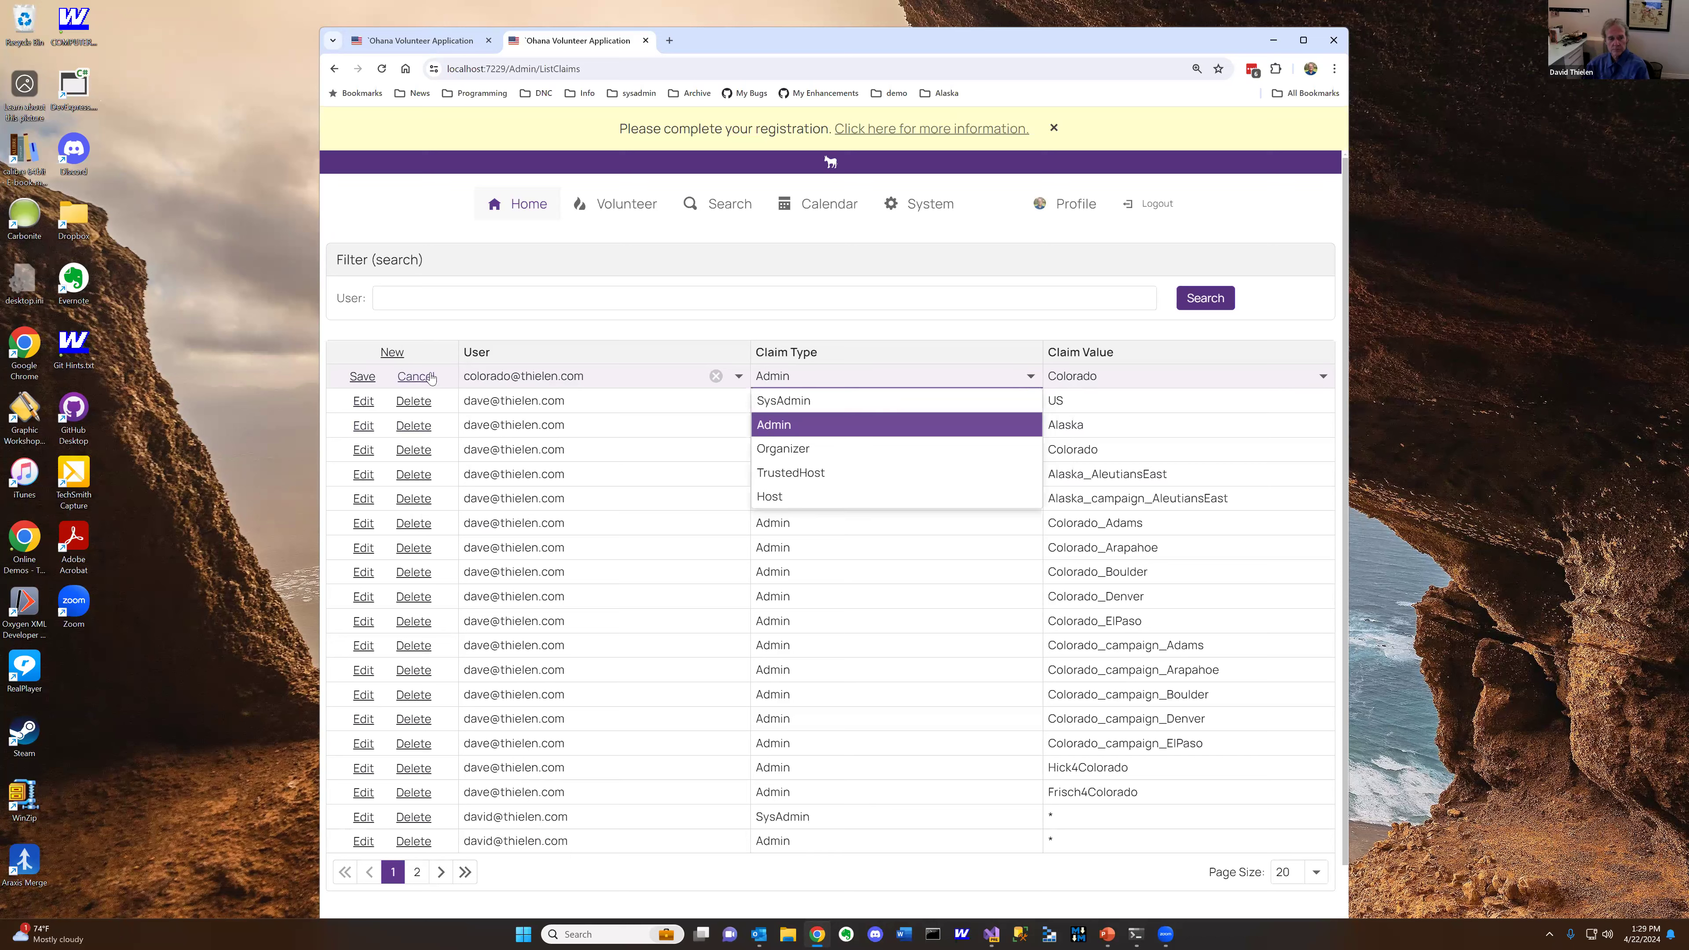
{"action": "left_click", "coordinate": [415, 377]}
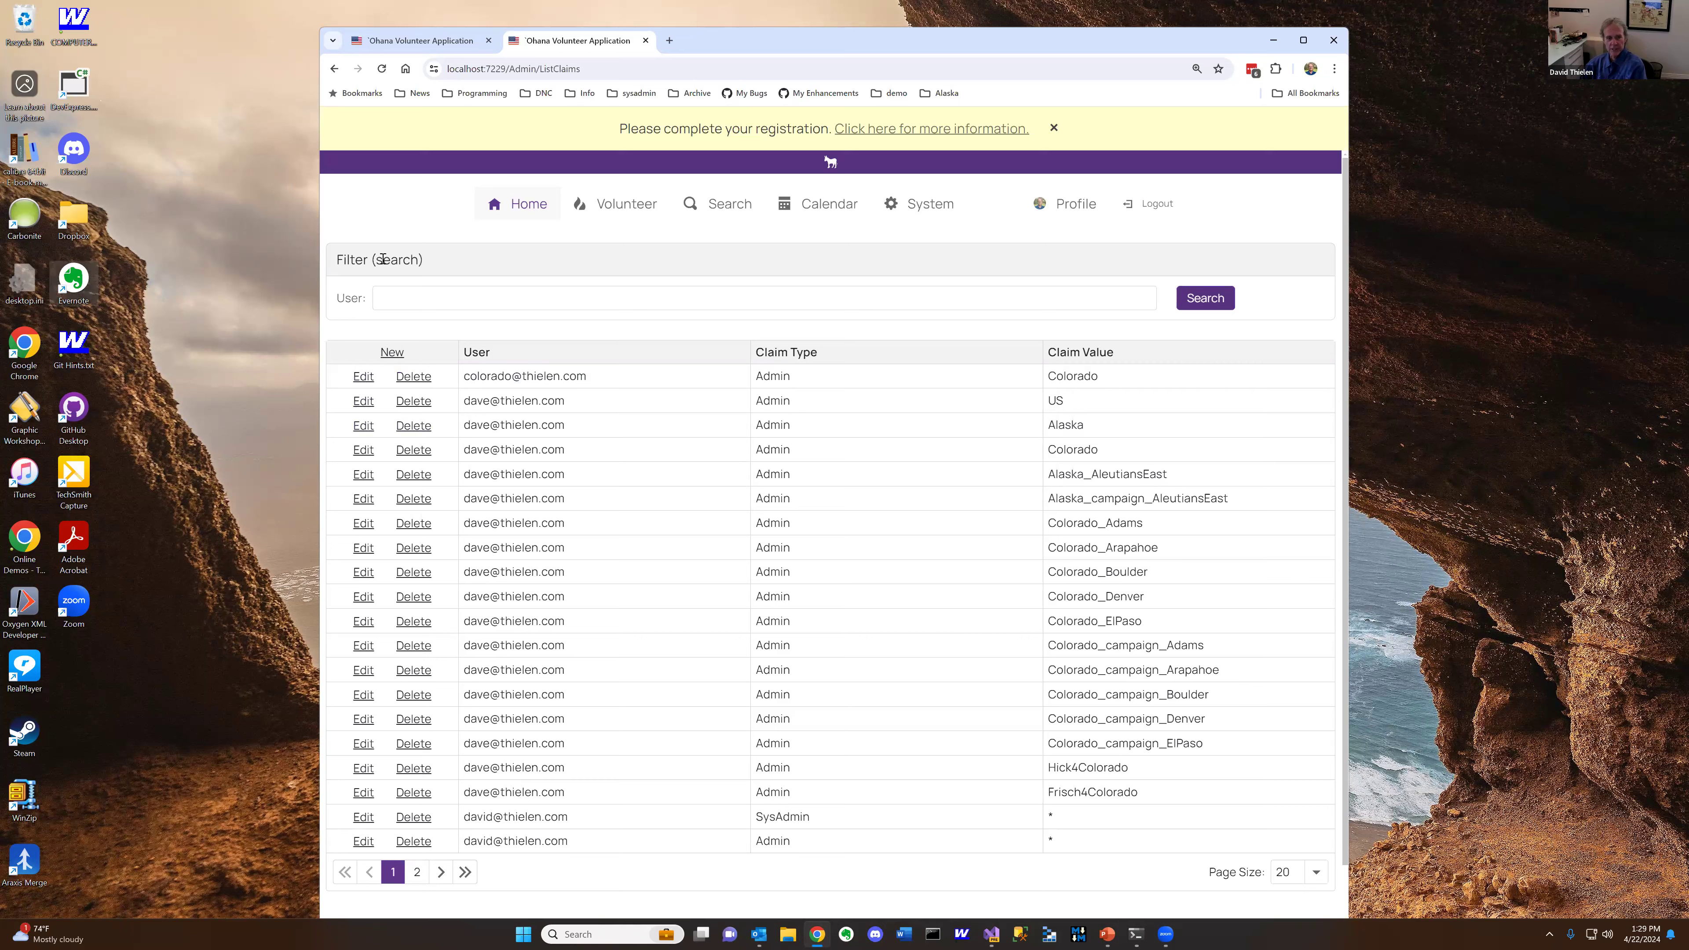
{"action": "left_click", "coordinate": [532, 207]}
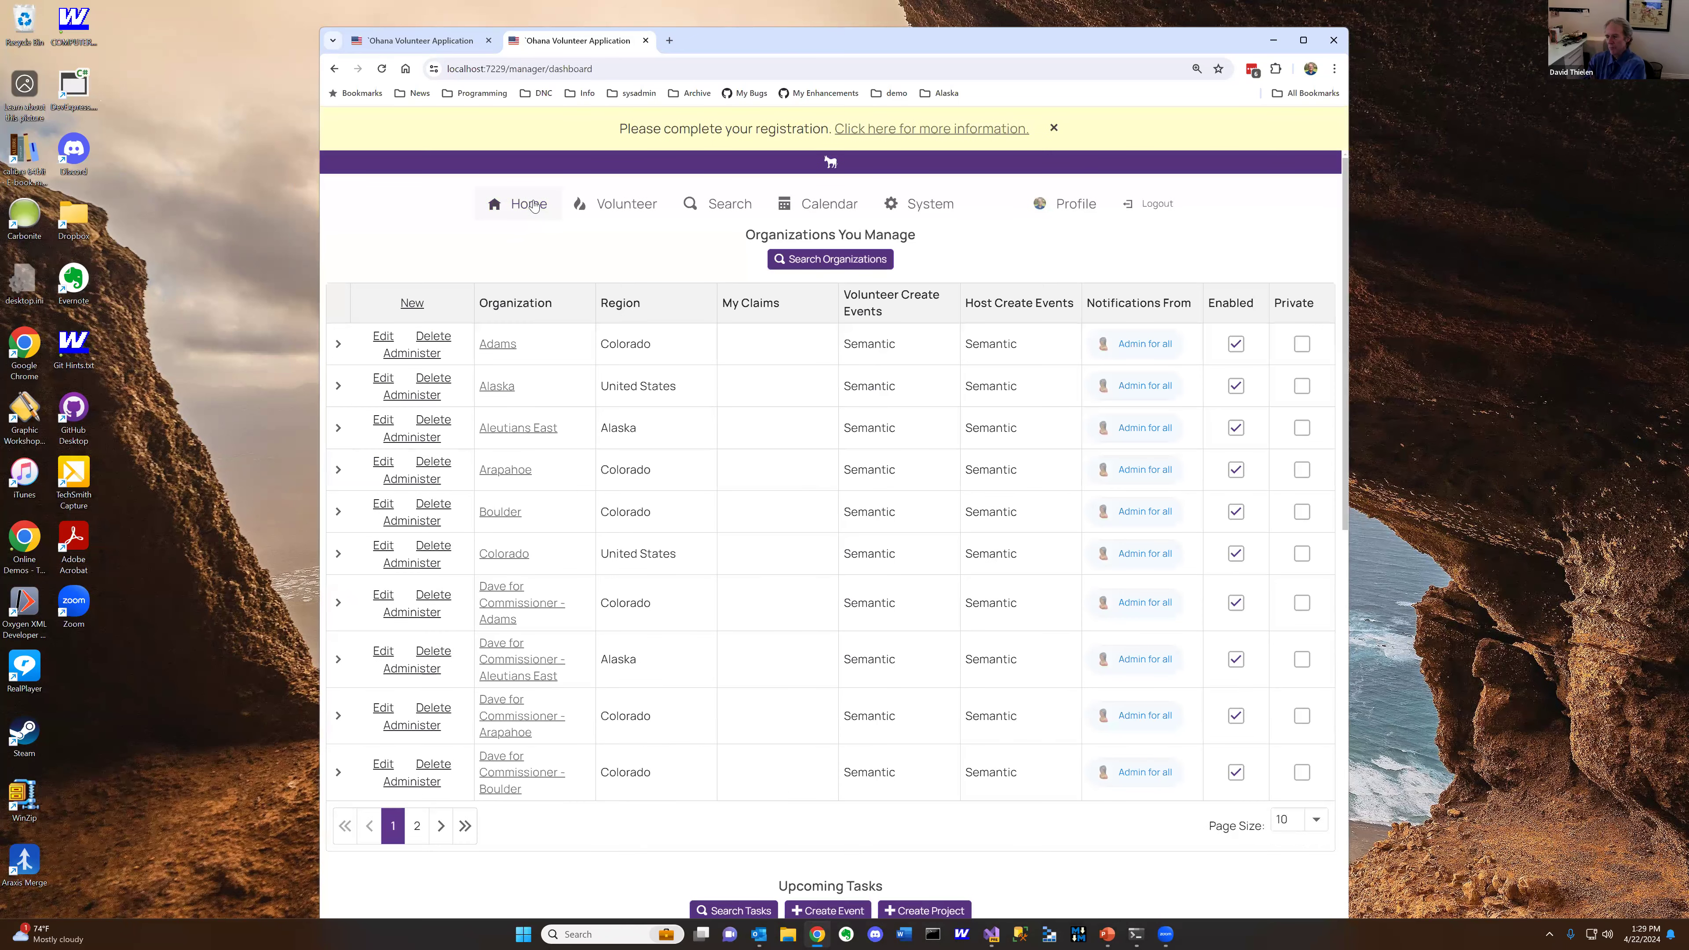